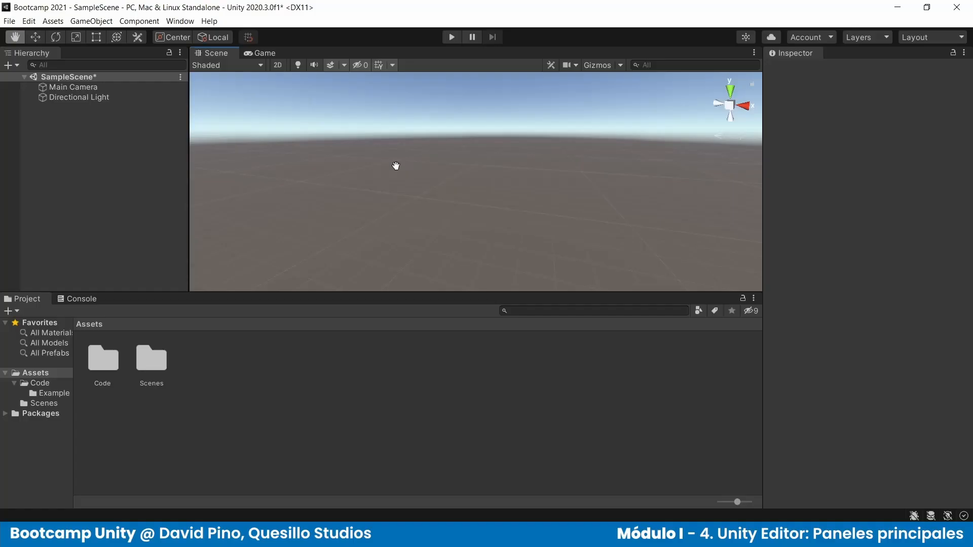
# - Switch to the Move tool and save the scene
pyautogui.press('w')
pyautogui.hotkey('ctrl', 's')
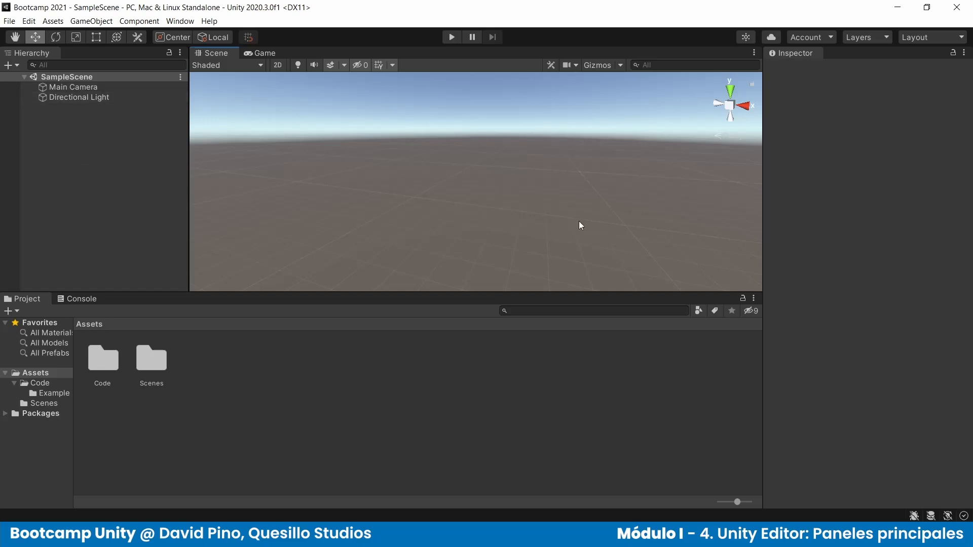
# - Frame the Main Camera in the Scene view and turn on the display of gizmos
pyautogui.click(76, 88)
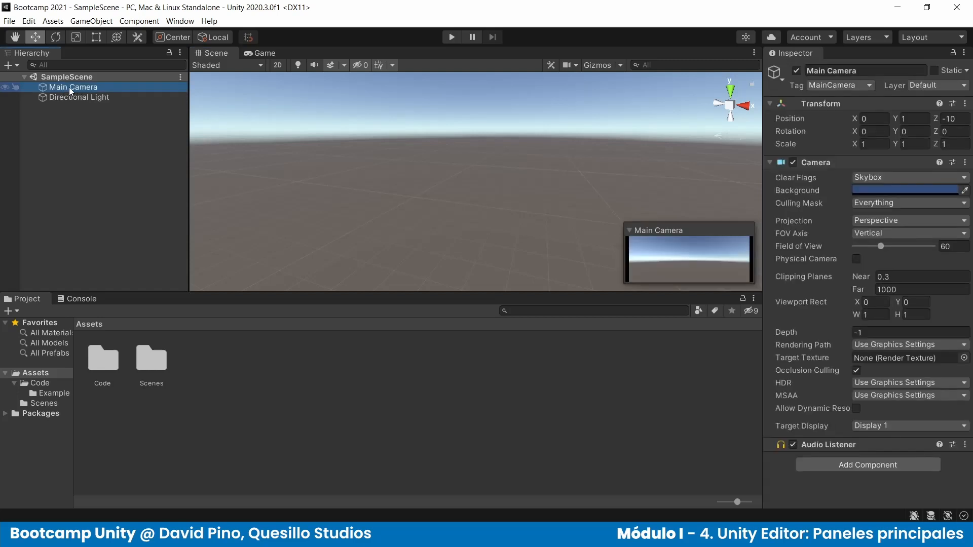
pyautogui.doubleClick(69, 87)
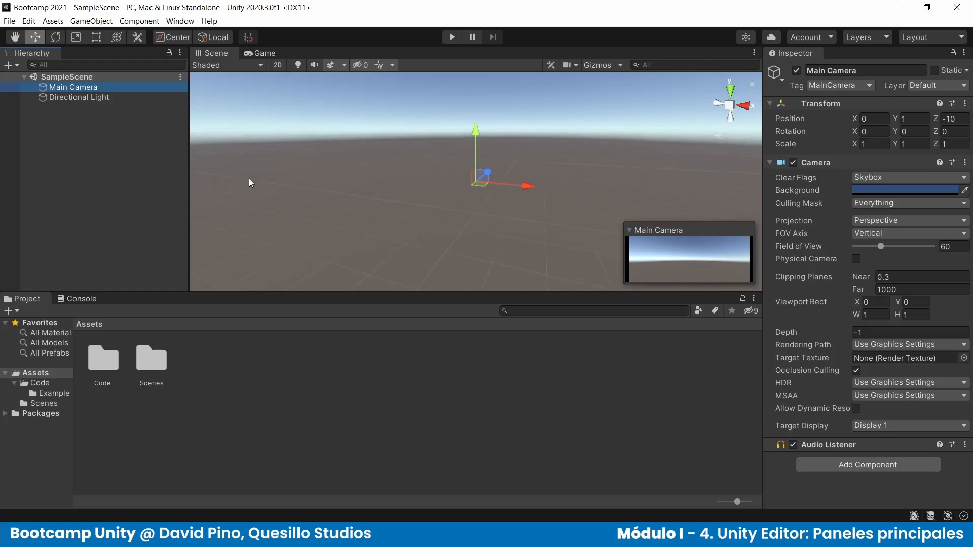
pyautogui.moveTo(566, 180)
pyautogui.keyDown('alt'); pyautogui.mouseDown()
pyautogui.moveTo(446, 194)
pyautogui.moveTo(573, 193)
pyautogui.mouseUp(); pyautogui.keyUp('alt')
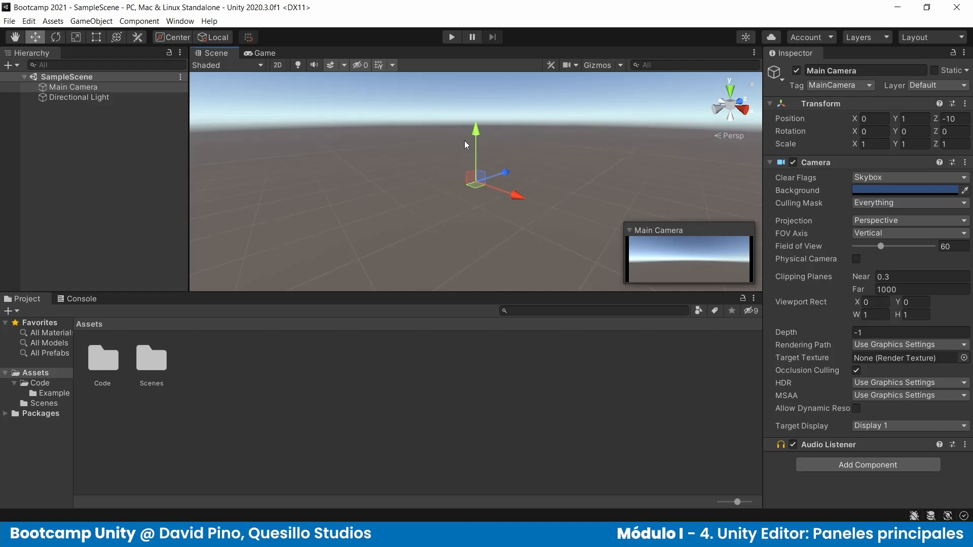
pyautogui.click(603, 66)
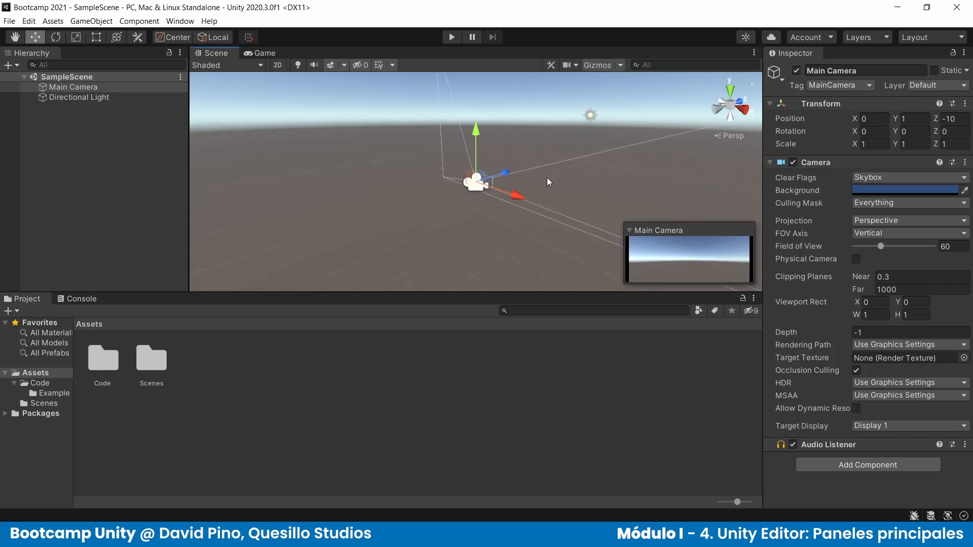
pyautogui.click(595, 65)
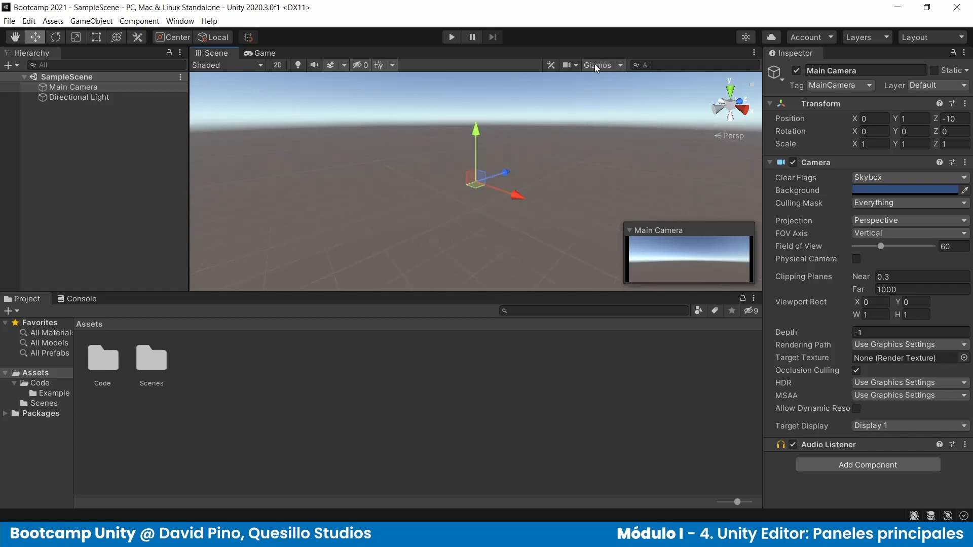
pyautogui.click(595, 65)
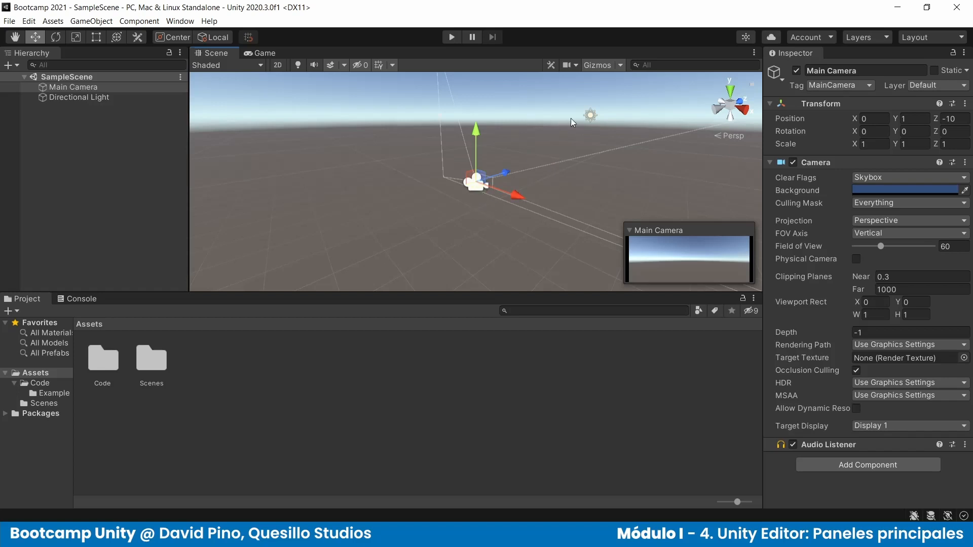
# - Look at the camera and light gizmos from different angles and clear the selection
pyautogui.keyDown('alt'); pyautogui.moveTo(409, 226); pyautogui.dragTo(508, 195); pyautogui.keyUp('alt')
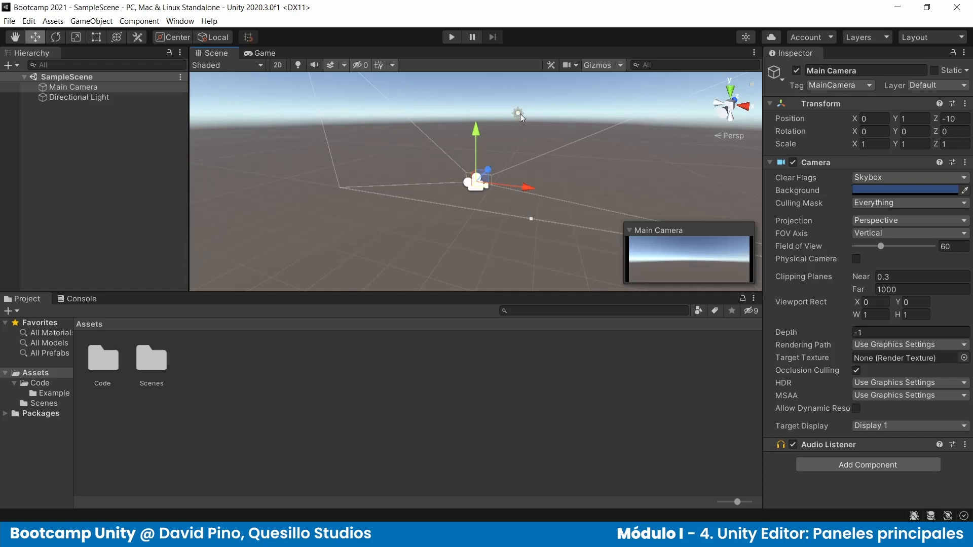
pyautogui.keyDown('alt'); pyautogui.moveTo(474, 186); pyautogui.dragTo(470, 181); pyautogui.keyUp('alt')
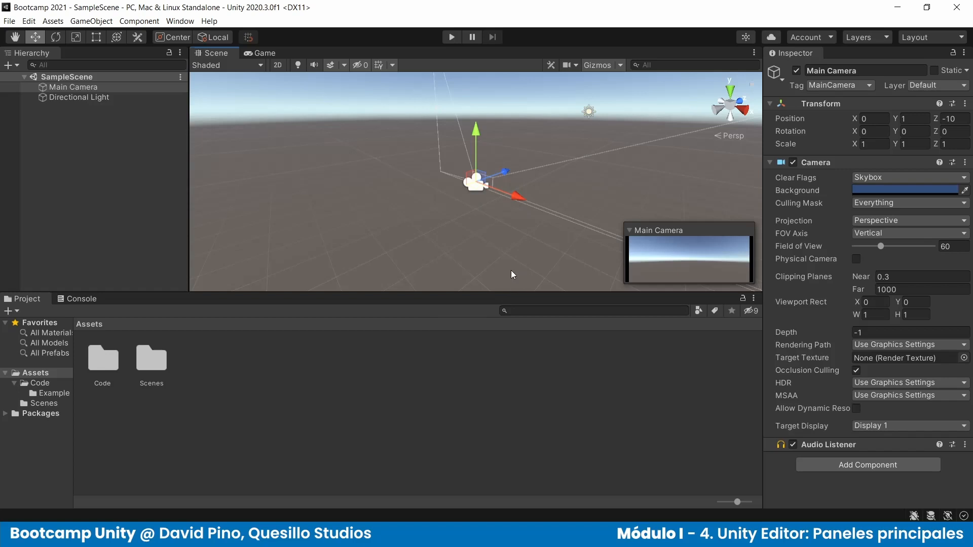
pyautogui.click(473, 208)
pyautogui.keyDown('alt'); pyautogui.moveTo(516, 189); pyautogui.dragTo(546, 226); pyautogui.keyUp('alt')
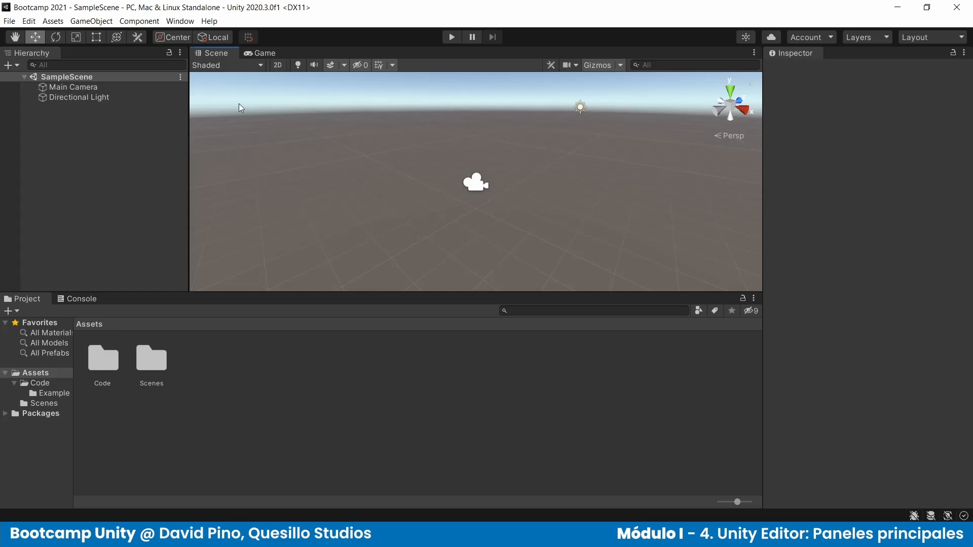
# - Review the draw modes available for the Scene view without choosing another one
pyautogui.click(250, 65)
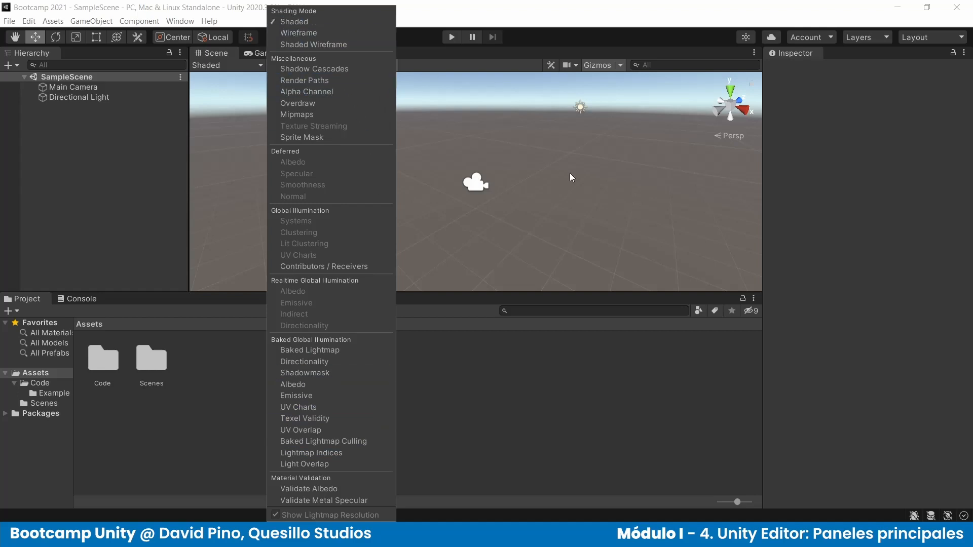
pyautogui.click(520, 135)
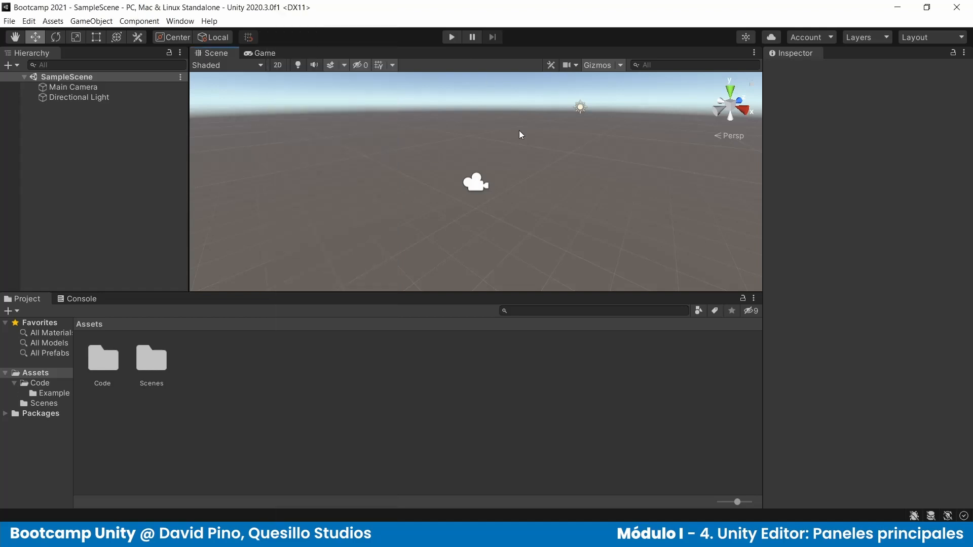
# - Examine the camera and light in 2D mode, panning and zooming around them, and return to the 3D view
pyautogui.click(279, 66)
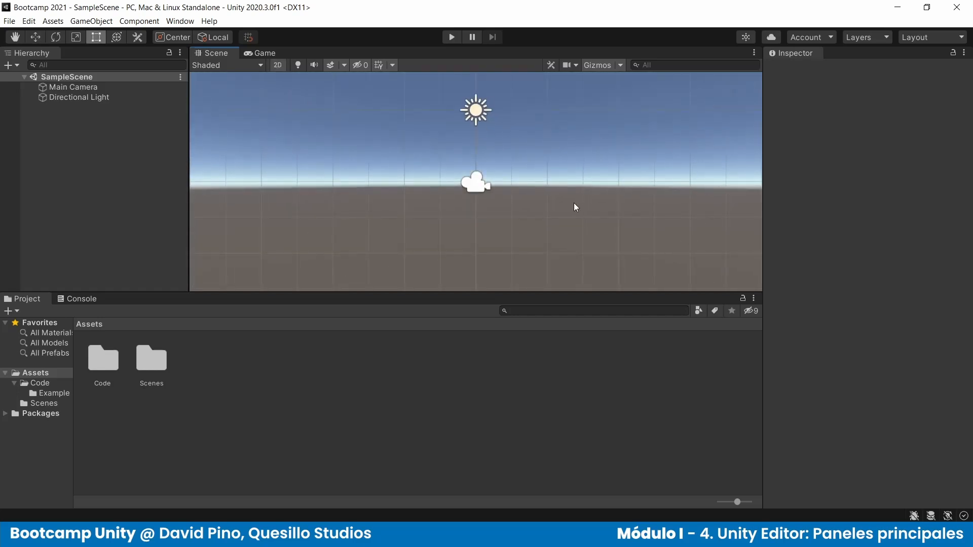
pyautogui.moveTo(595, 211); pyautogui.dragTo(503, 210, button='middle')
pyautogui.scroll(-3, 622, 230)
pyautogui.scroll(2, 484, 199)
pyautogui.scroll(1, 483, 199)
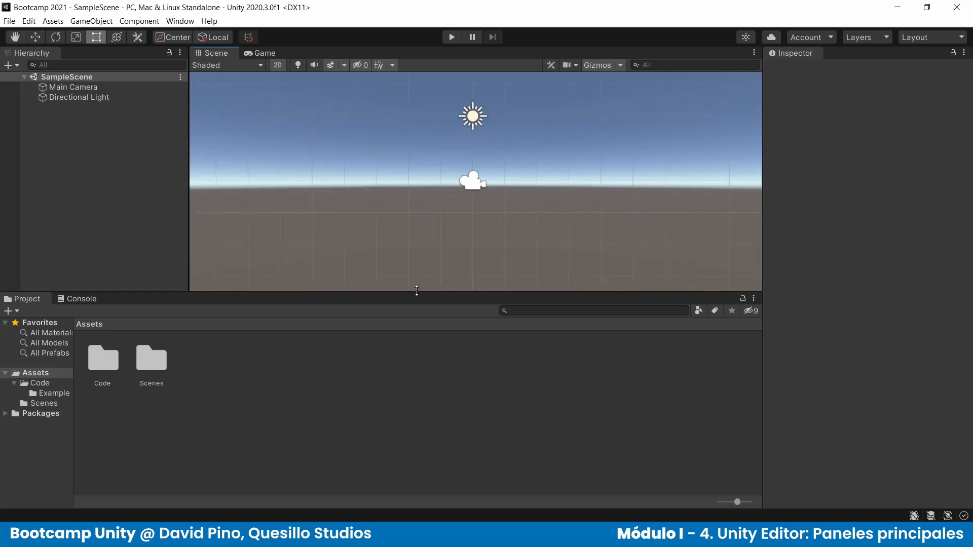
pyautogui.moveTo(516, 154); pyautogui.dragTo(530, 172, button='middle')
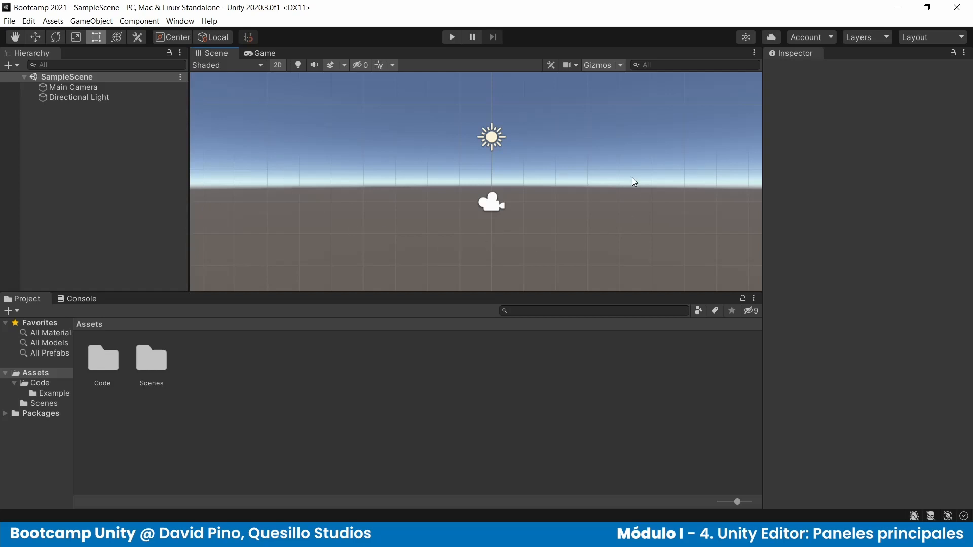
pyautogui.moveTo(506, 224); pyautogui.dragTo(434, 218, button='middle')
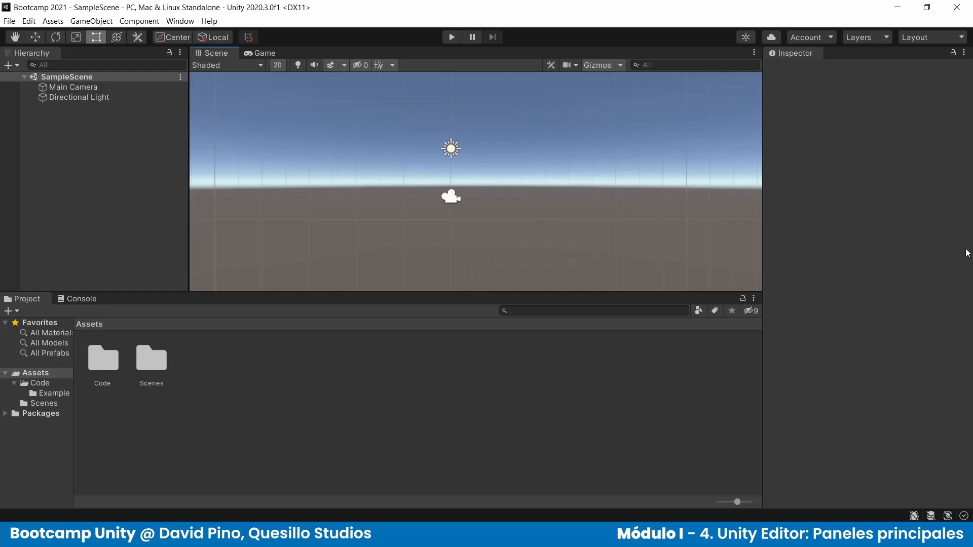
pyautogui.click(278, 65)
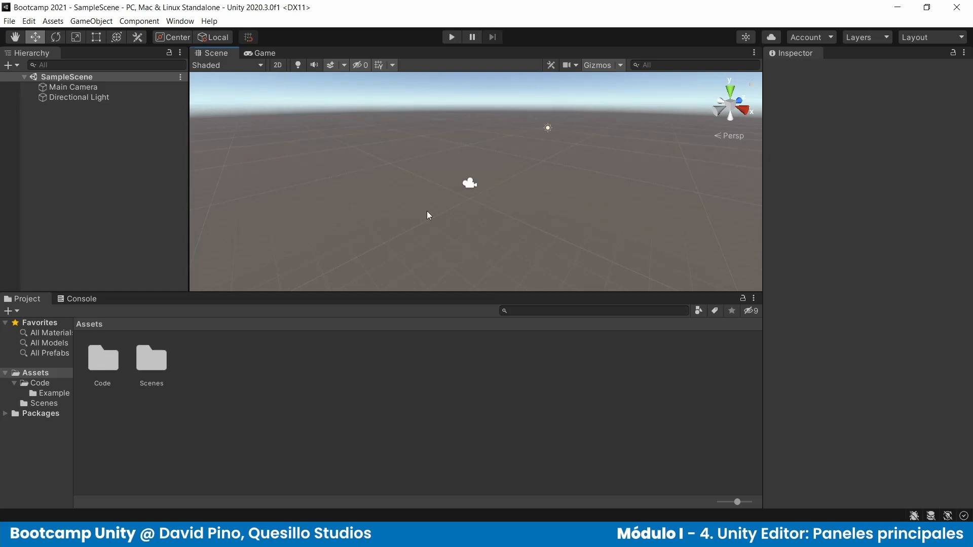
# - Examine the camera and directional light in the 3D perspective view from several distances and angles
pyautogui.scroll(2, 521, 186)
pyautogui.keyDown('alt'); pyautogui.moveTo(541, 196); pyautogui.dragTo(440, 242); pyautogui.keyUp('alt')
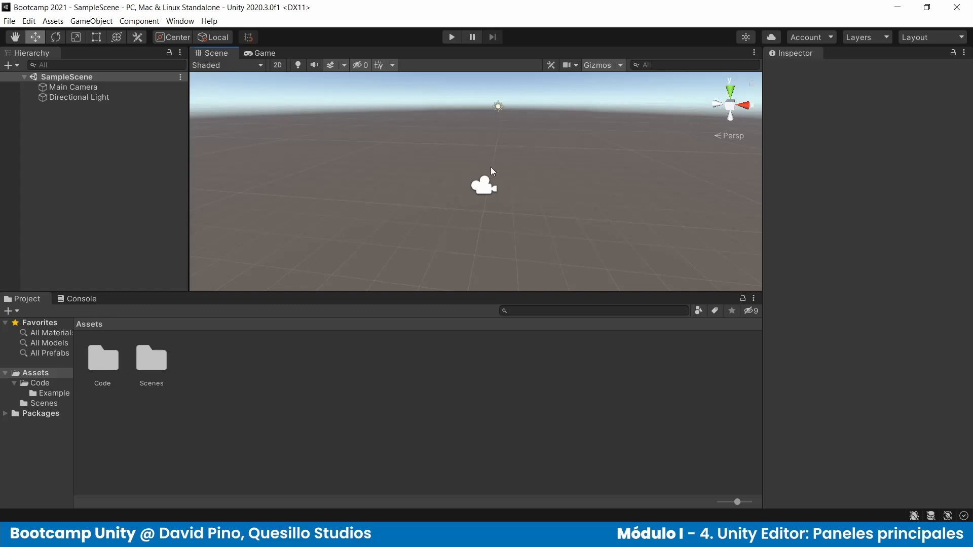
pyautogui.scroll(-2, 524, 171)
pyautogui.scroll(4, 525, 171)
pyautogui.scroll(-4, 525, 172)
pyautogui.scroll(-3, 525, 172)
pyautogui.scroll(7, 525, 171)
pyautogui.scroll(-4, 525, 171)
pyautogui.click(484, 186)
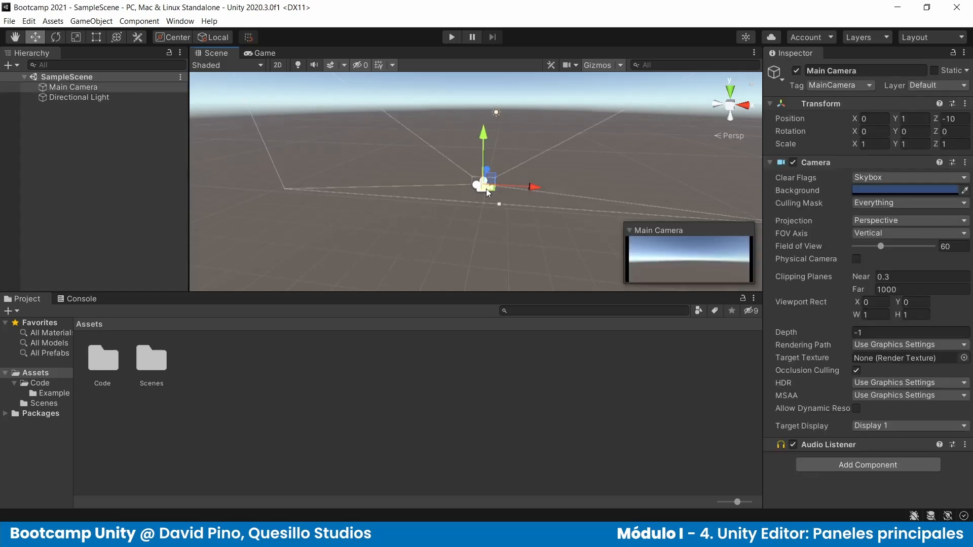
pyautogui.click(433, 213)
pyautogui.scroll(-2, 534, 189)
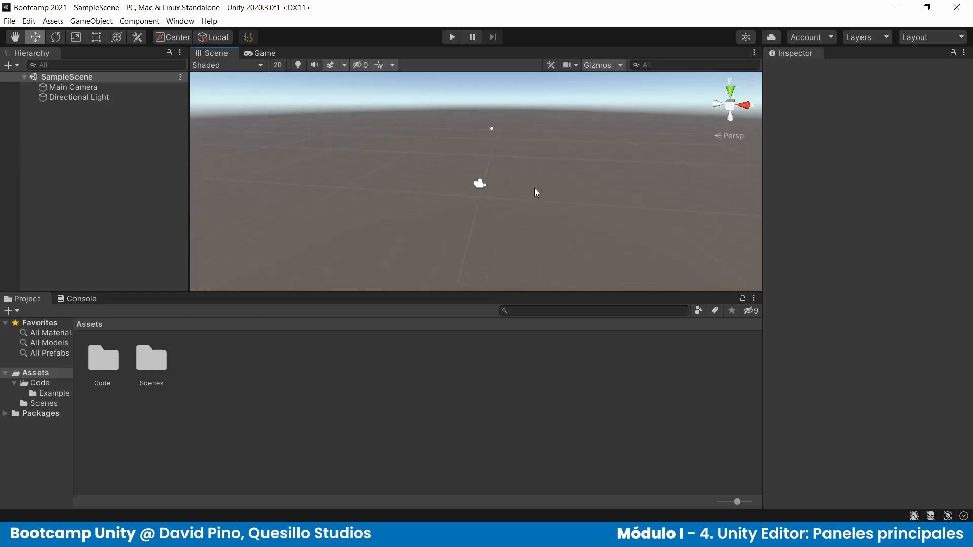
pyautogui.moveTo(534, 188)
pyautogui.keyDown('alt'); pyautogui.mouseDown()
pyautogui.moveTo(506, 203)
pyautogui.moveTo(493, 270)
pyautogui.moveTo(560, 187)
pyautogui.moveTo(386, 208)
pyautogui.moveTo(560, 254)
pyautogui.moveTo(625, 151)
pyautogui.moveTo(539, 173)
pyautogui.mouseUp(); pyautogui.keyUp('alt')
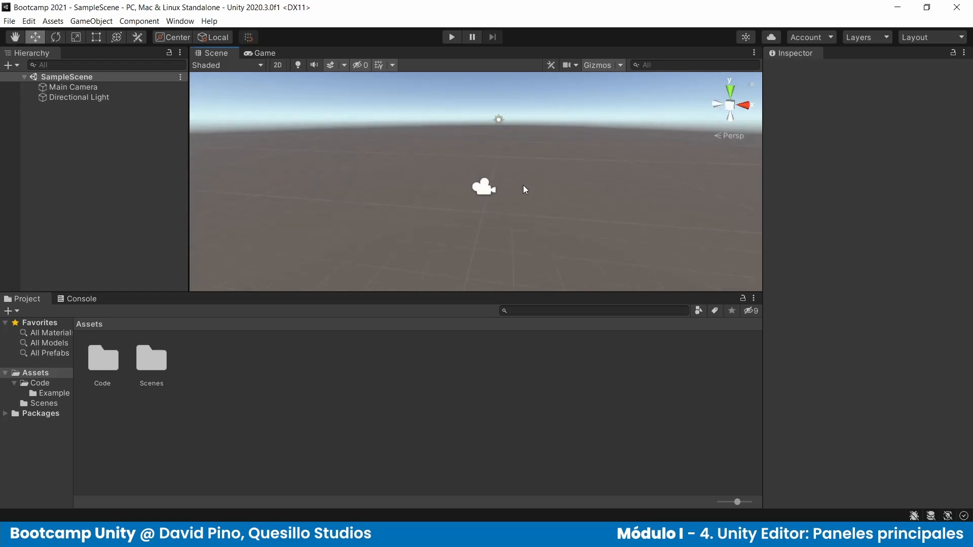
pyautogui.scroll(-2, 441, 182)
pyautogui.scroll(2, 440, 185)
# - Explore the scene with the Hand tool, panning across it and orbiting around the camera and light
pyautogui.press('q')
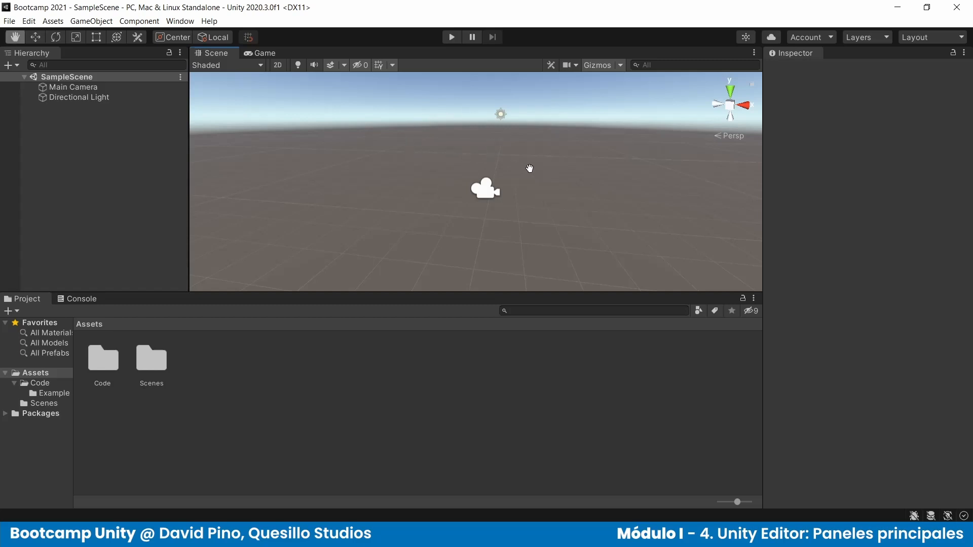
pyautogui.moveTo(527, 167); pyautogui.dragTo(345, 176)
pyautogui.moveTo(579, 191); pyautogui.dragTo(276, 191)
pyautogui.moveTo(369, 201); pyautogui.dragTo(463, 195)
pyautogui.moveTo(312, 178); pyautogui.dragTo(511, 200)
pyautogui.moveTo(487, 152); pyautogui.dragTo(228, 180)
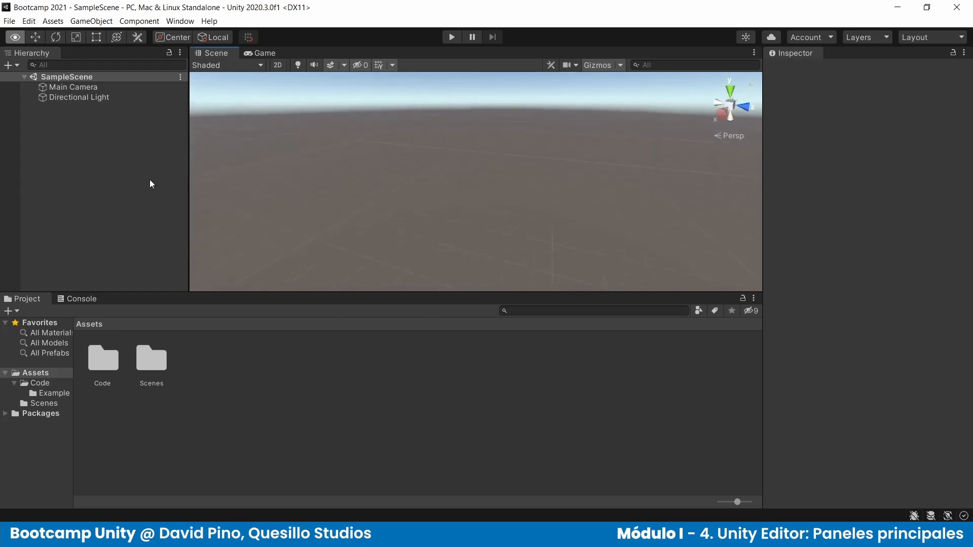
pyautogui.keyDown('alt'); pyautogui.moveTo(149, 180); pyautogui.dragTo(489, 181); pyautogui.keyUp('alt')
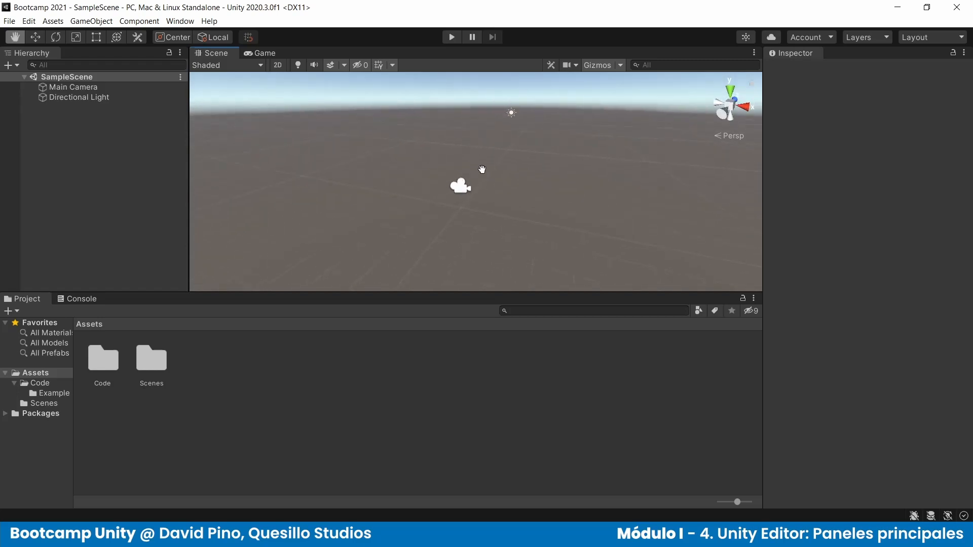
# - Switch back to the Move tool and explore the scene by zooming and travelling the view sideways
pyautogui.press('w')
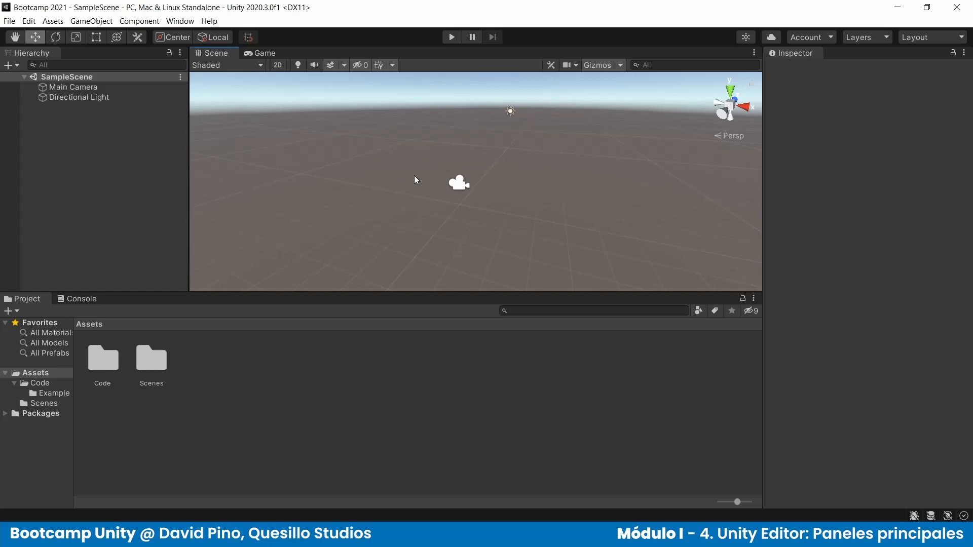
pyautogui.scroll(8, 415, 175)
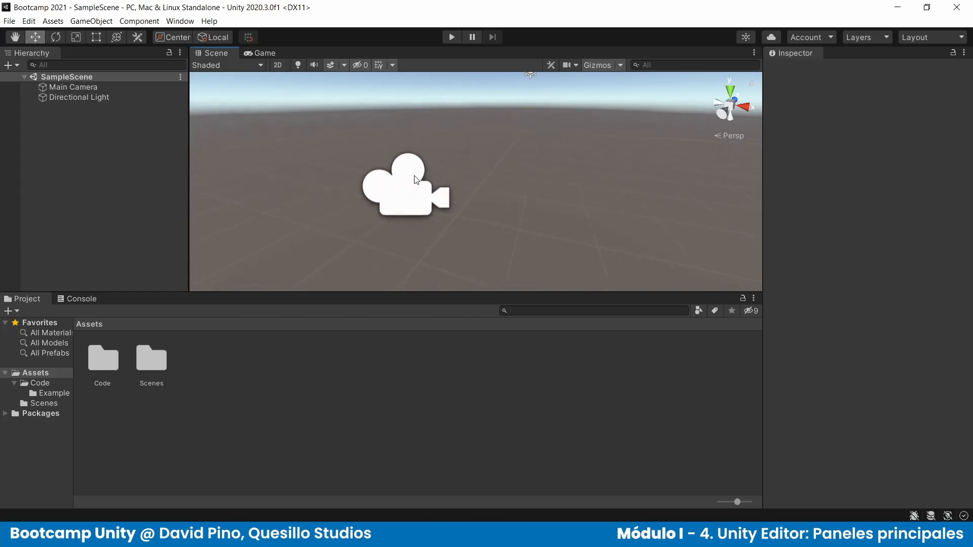
pyautogui.scroll(-6, 414, 175)
pyautogui.press('Left')
pyautogui.press('Right')
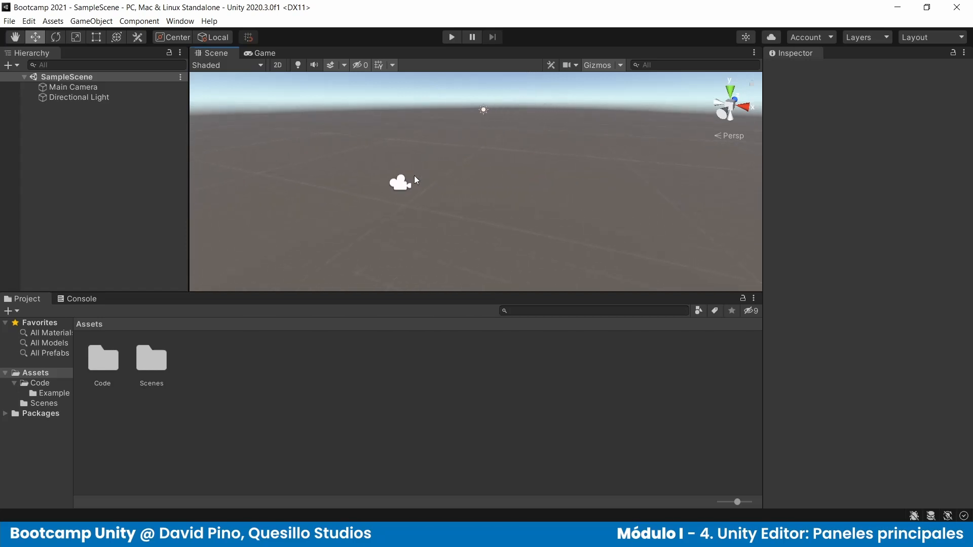
pyautogui.press('Left')
pyautogui.press('Left')
pyautogui.press('Right')
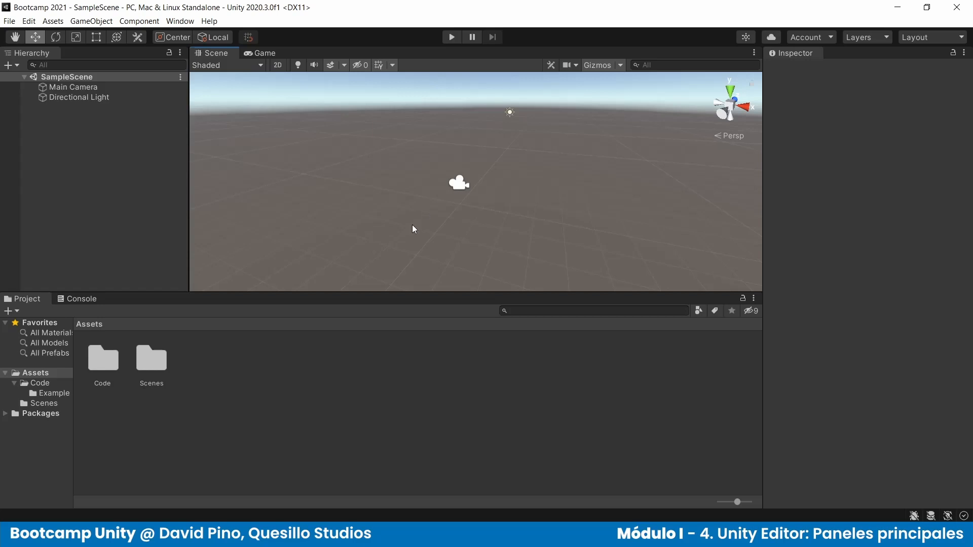
# - Add a 3D Plane object to SampleScene
pyautogui.rightClick(73, 169)
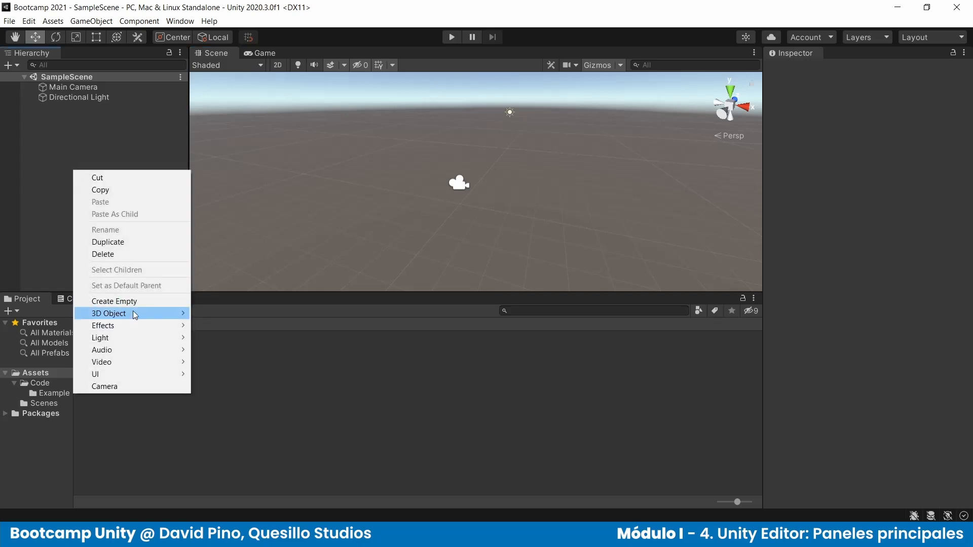
pyautogui.moveTo(132, 311)
pyautogui.click(218, 362)
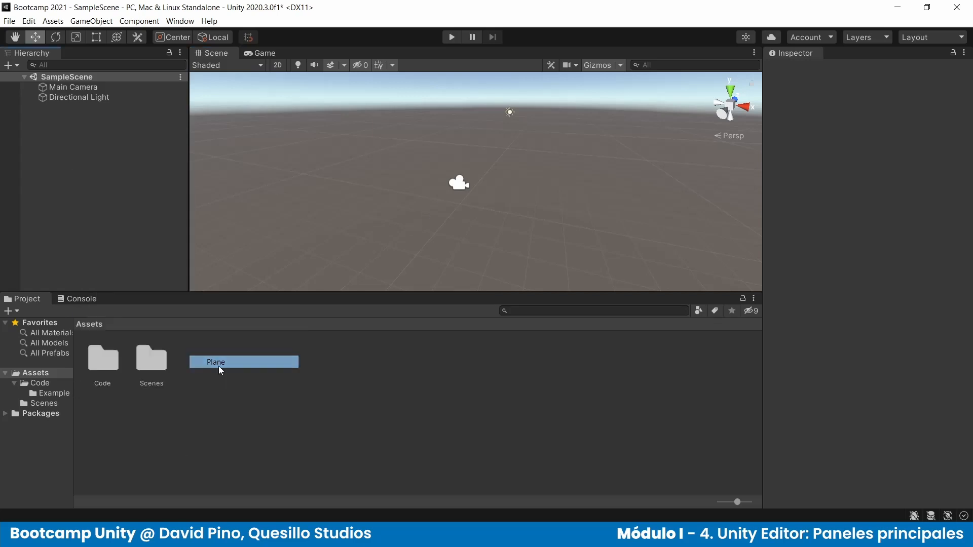
# - Add a 3D Cube object and raise it above the plane to a Y position of about 2.09
pyautogui.rightClick(81, 154)
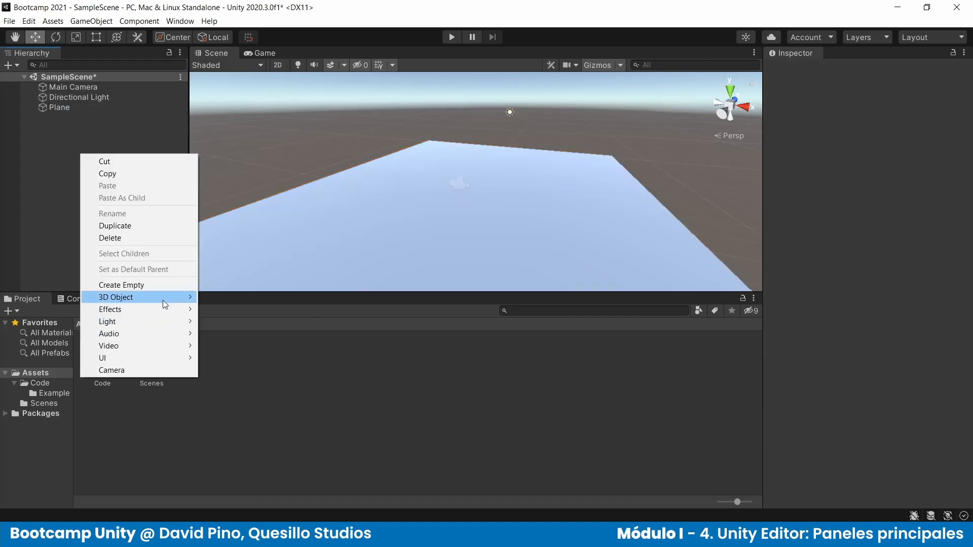
pyautogui.moveTo(181, 301)
pyautogui.click(223, 298)
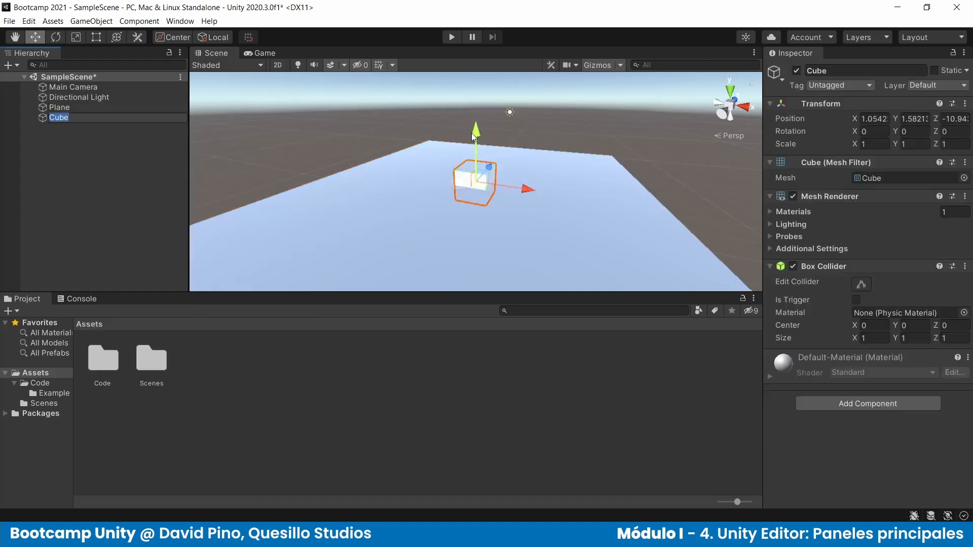
pyautogui.moveTo(471, 133); pyautogui.dragTo(433, 180)
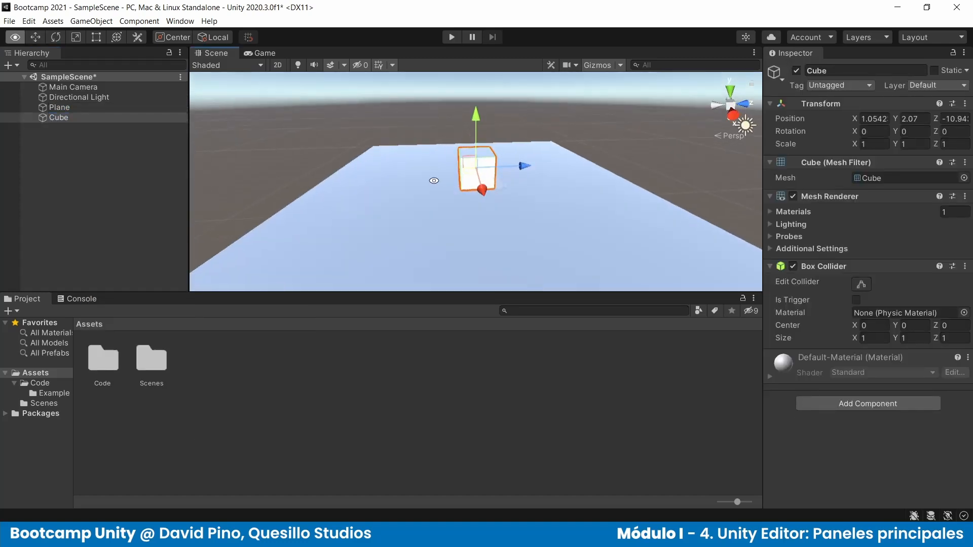
pyautogui.moveTo(480, 123); pyautogui.dragTo(396, 108)
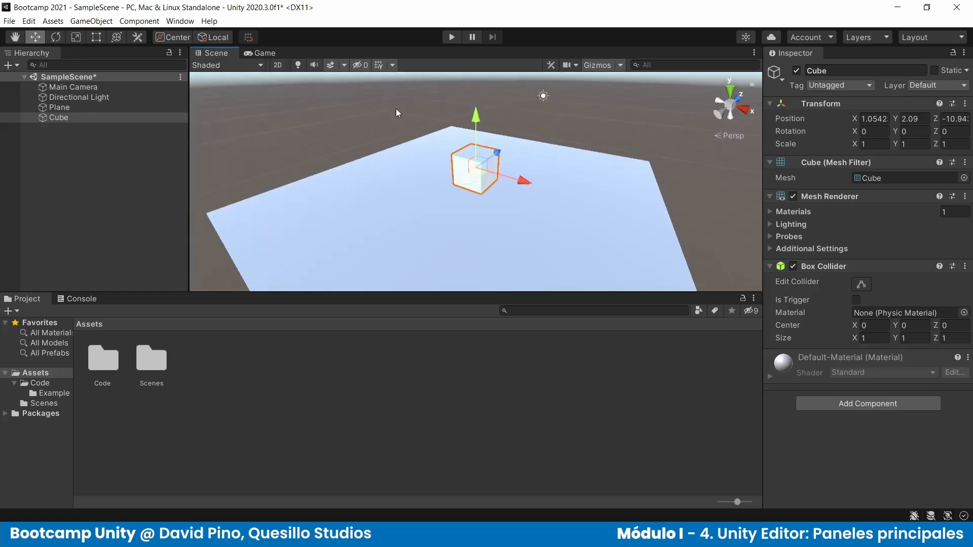
# - Turn off scene lighting in the Scene view
pyautogui.click(299, 65)
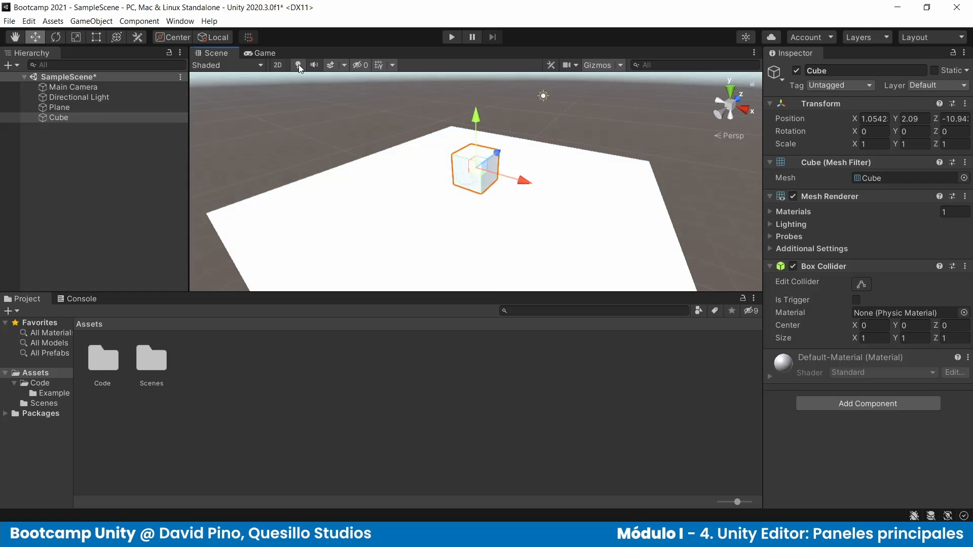
# - Disable the Scene view's lighting while looking at the shadow side of the cube above the plane
pyautogui.keyDown('alt'); pyautogui.moveTo(686, 185); pyautogui.dragTo(553, 250); pyautogui.keyUp('alt')
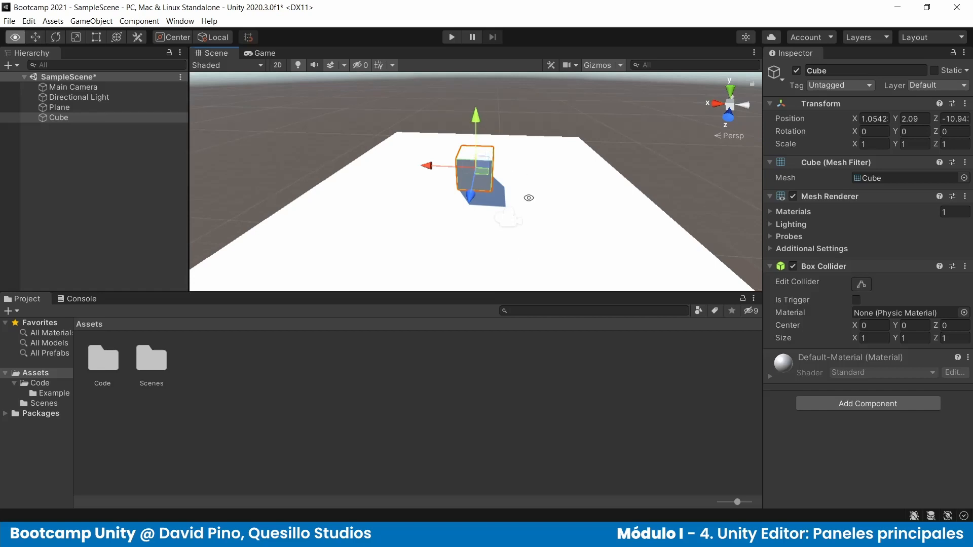
pyautogui.keyDown('alt'); pyautogui.moveTo(475, 110); pyautogui.dragTo(469, 207); pyautogui.keyUp('alt')
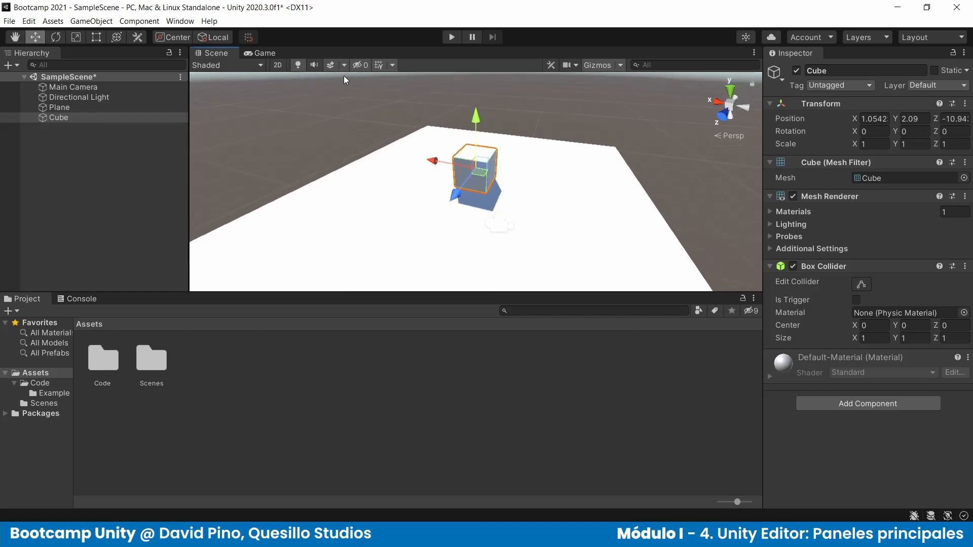
pyautogui.click(298, 65)
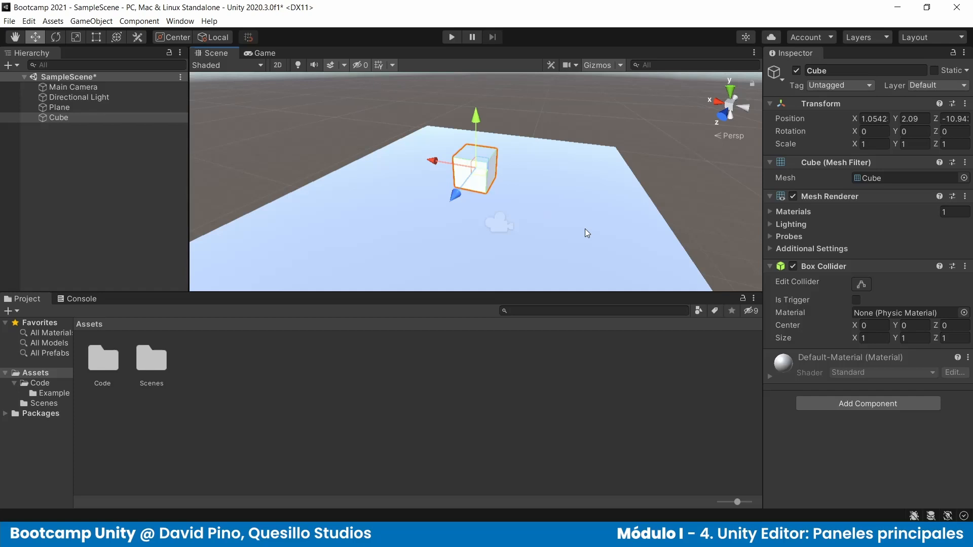
pyautogui.scroll(-5, 585, 229)
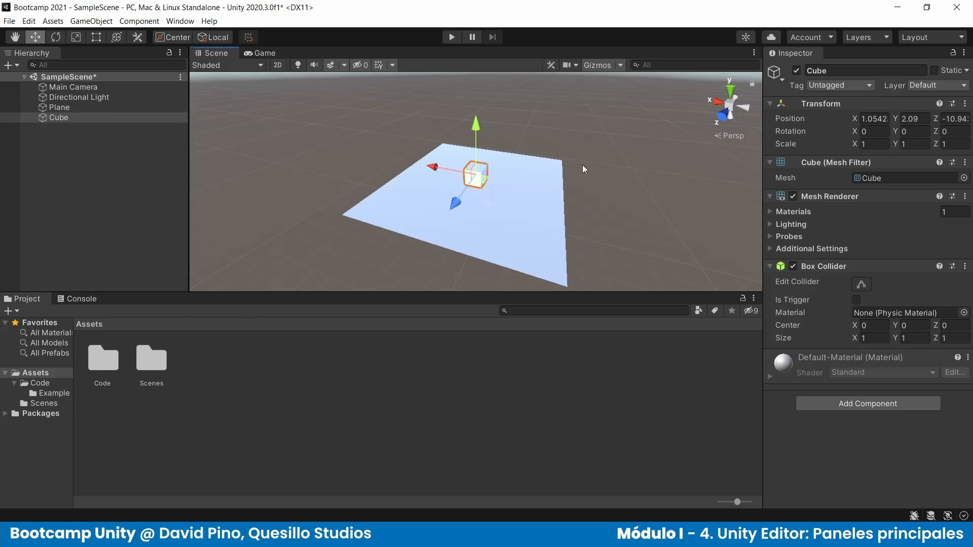
pyautogui.scroll(3, 511, 195)
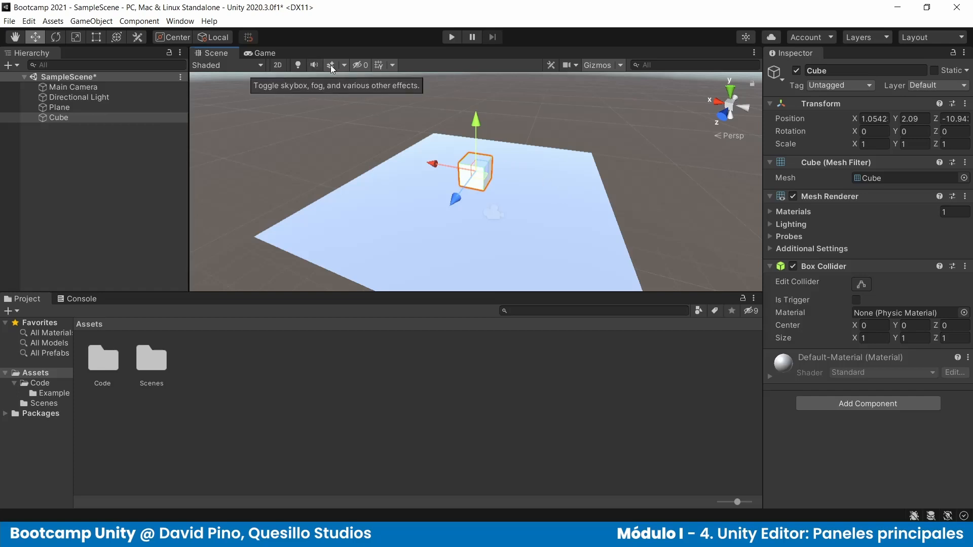
# - Hide the skybox in the Scene view while the horizon is in sight, leaving the other effects enabled
pyautogui.click(344, 65)
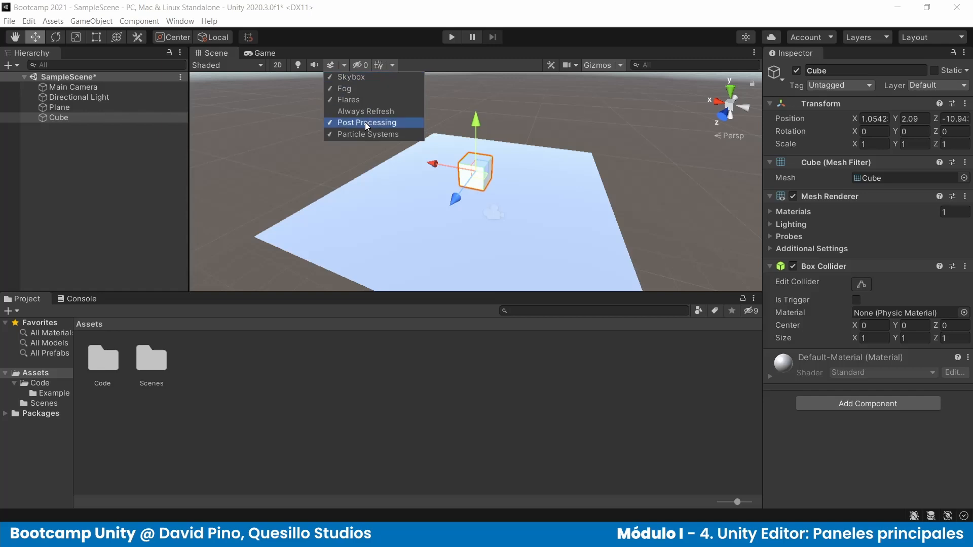
pyautogui.click(548, 121)
pyautogui.scroll(-5, 549, 120)
pyautogui.moveTo(548, 121); pyautogui.dragTo(508, 140, button='right')
pyautogui.keyDown('alt'); pyautogui.moveTo(508, 140); pyautogui.dragTo(695, 125); pyautogui.keyUp('alt')
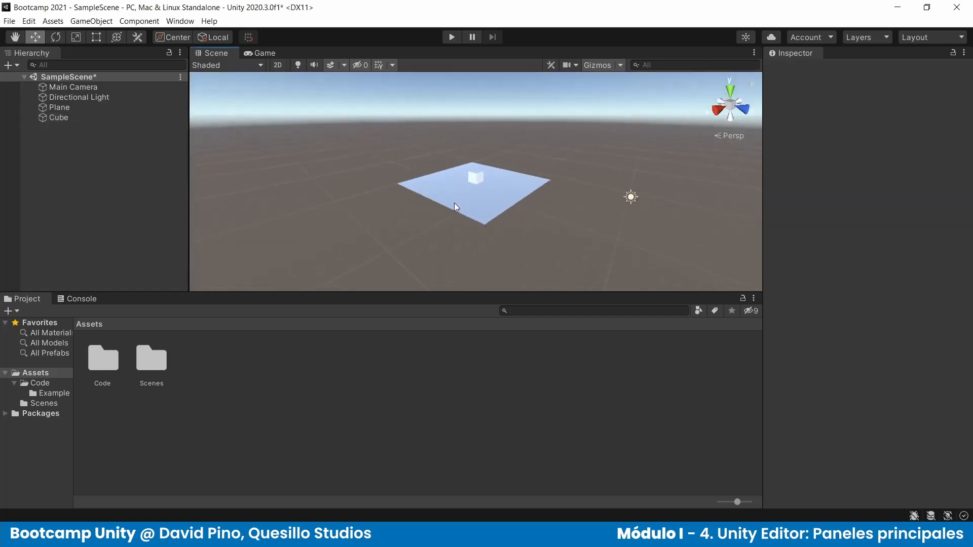
pyautogui.scroll(5, 428, 215)
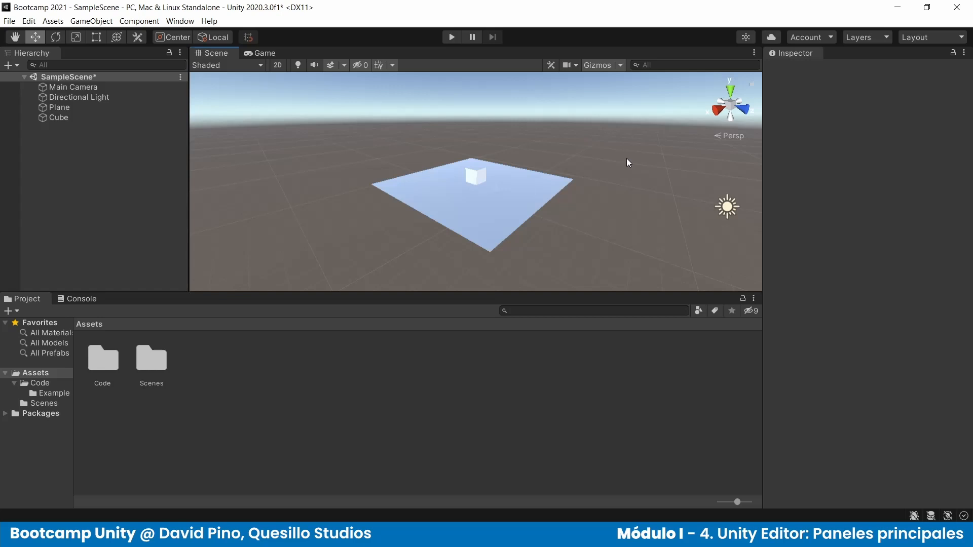
pyautogui.click(345, 66)
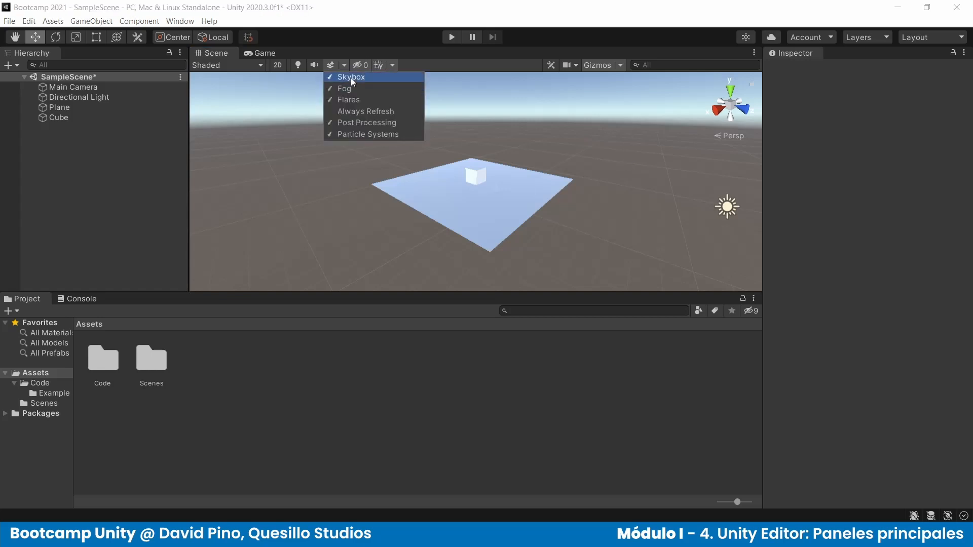
pyautogui.click(352, 77)
pyautogui.click(453, 236)
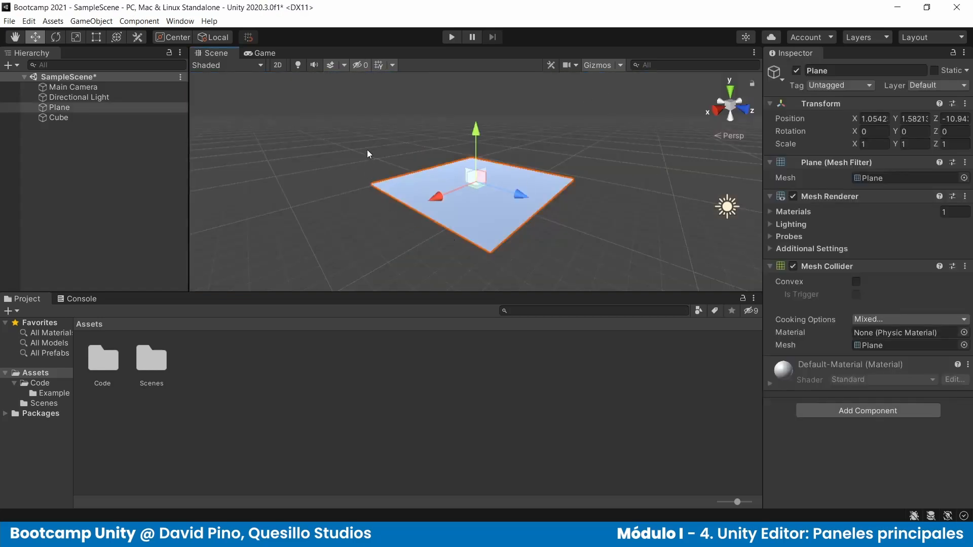
pyautogui.click(631, 219)
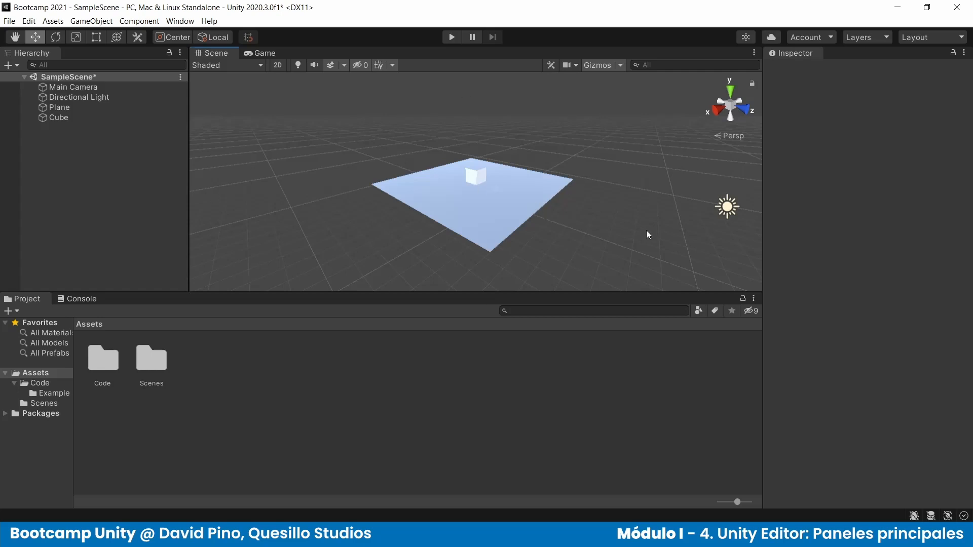
pyautogui.scroll(3, 624, 222)
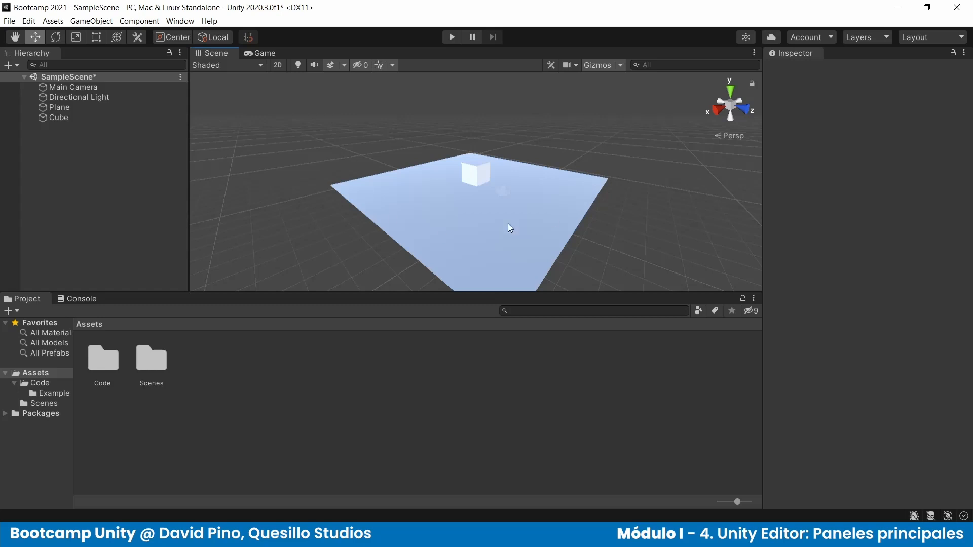
# - Compare the sky in the Game view with the Scene view, and review the Scene view's effect options
pyautogui.click(250, 55)
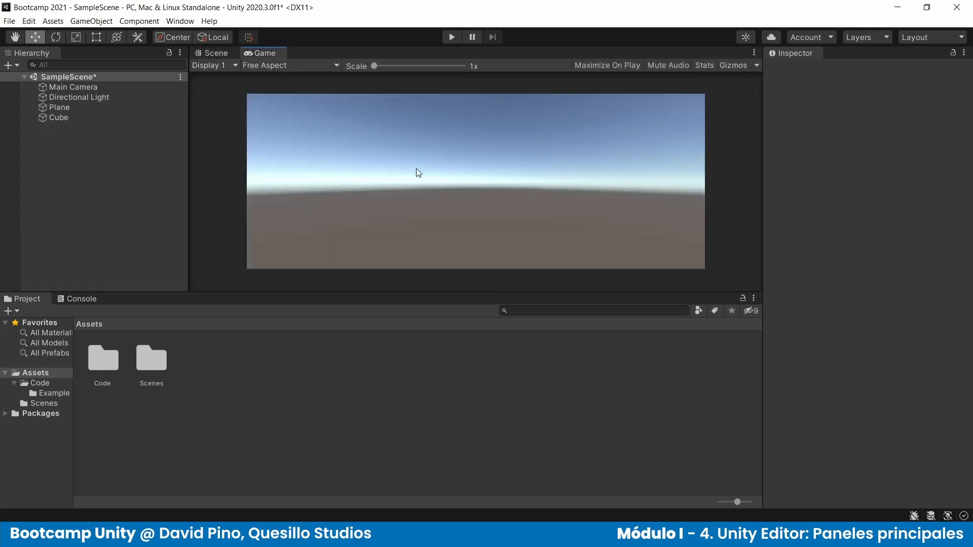
pyautogui.click(212, 54)
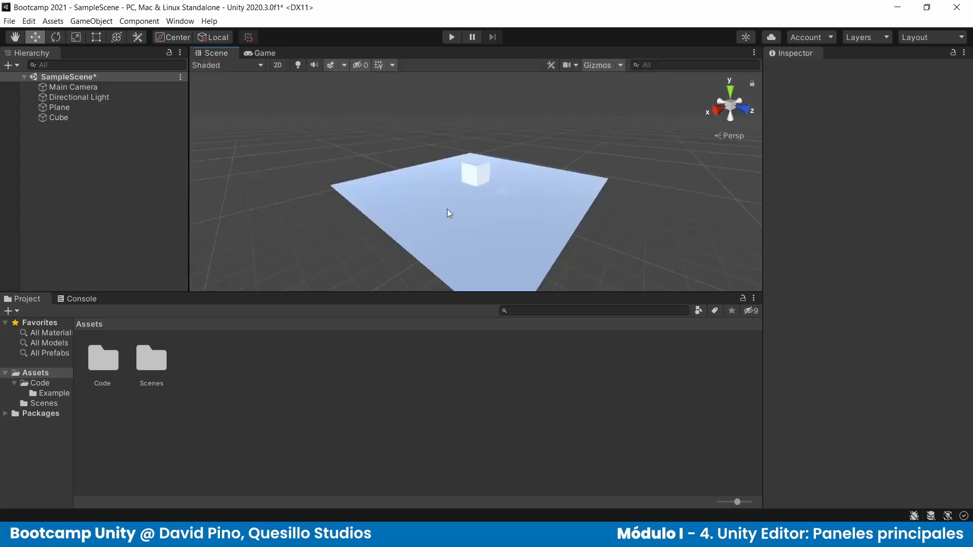
pyautogui.click(345, 65)
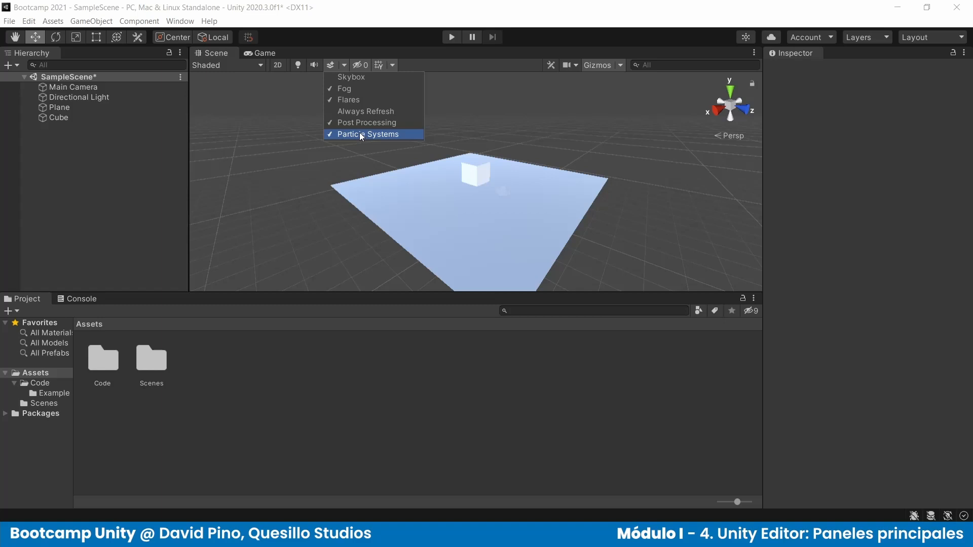
pyautogui.click(344, 65)
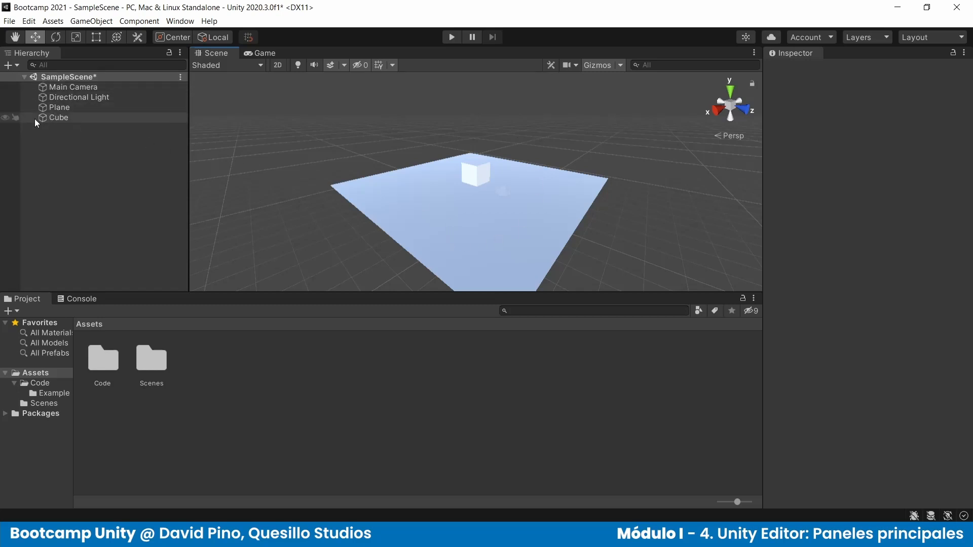
# - Hide the Cube in the Scene view using its visibility setting in the scene hierarchy
pyautogui.click(51, 118)
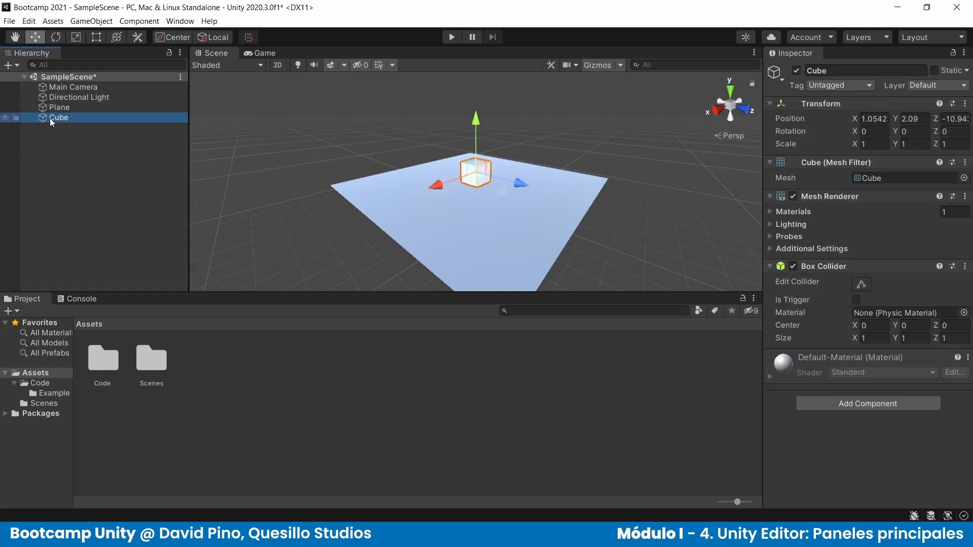
pyautogui.click(7, 117)
pyautogui.click(404, 137)
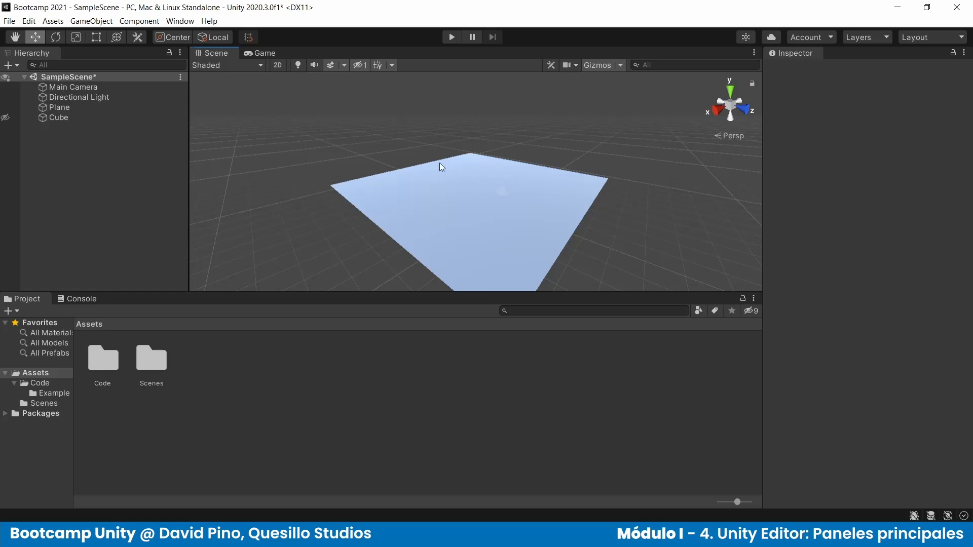
pyautogui.click(470, 215)
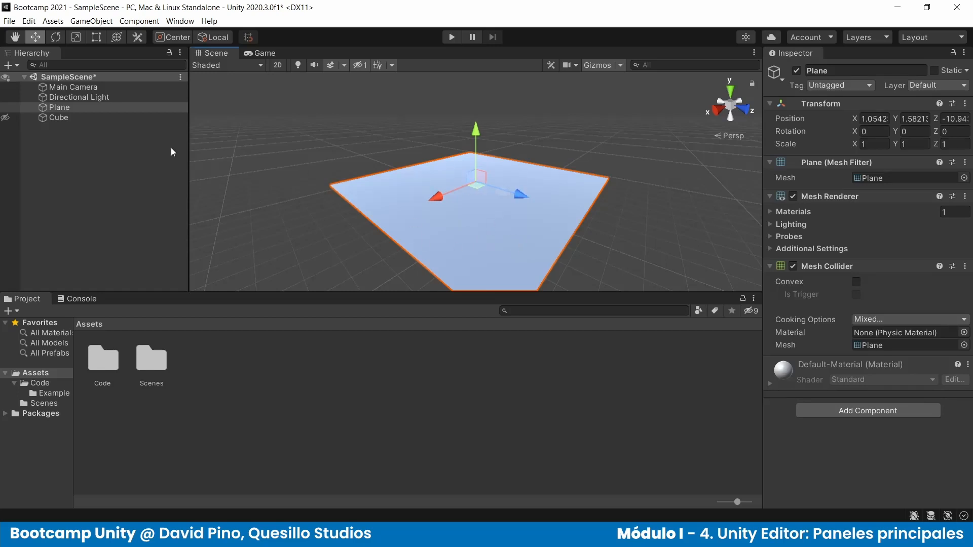
pyautogui.click(511, 135)
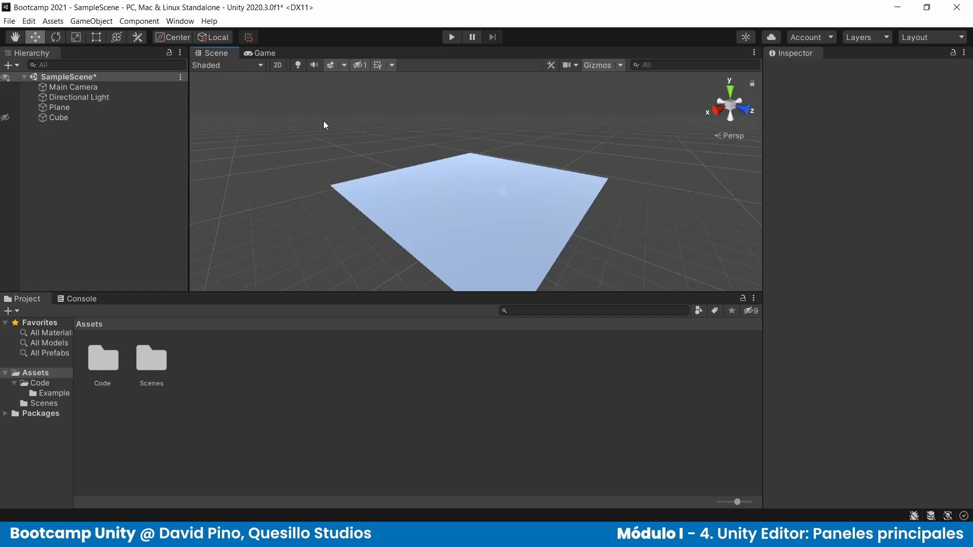
# - Switch the Scene view's hidden-object filter off and back on, and restore the Cube's own visibility
pyautogui.click(358, 65)
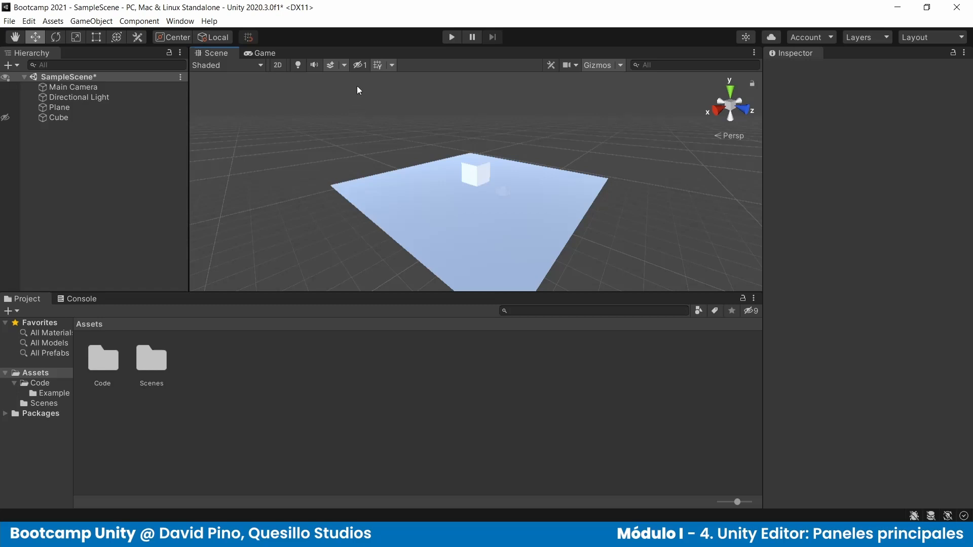
pyautogui.click(358, 65)
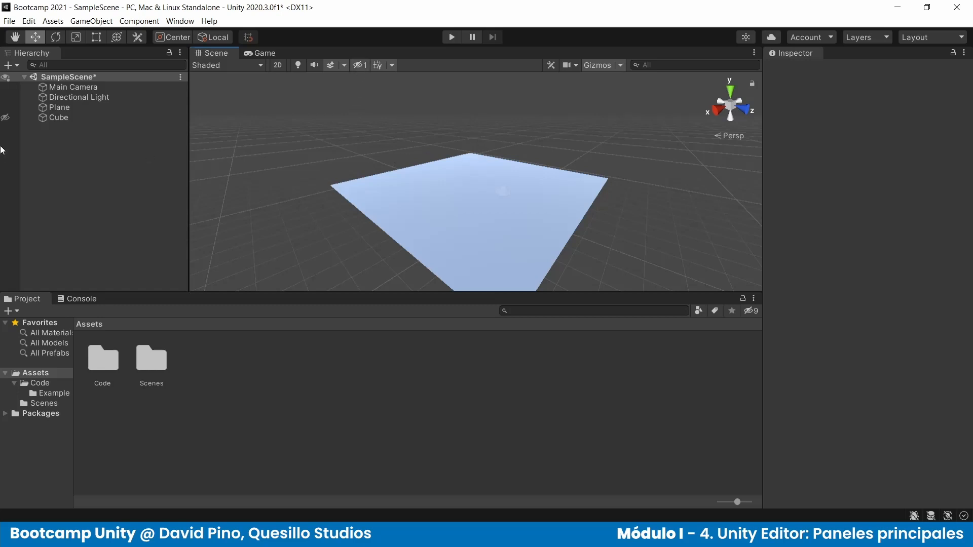
pyautogui.click(6, 117)
# - Examine the Scene view grid around the plane from several angles and distances
pyautogui.keyDown('alt'); pyautogui.moveTo(487, 179); pyautogui.dragTo(513, 163); pyautogui.keyUp('alt')
pyautogui.scroll(-5, 513, 163)
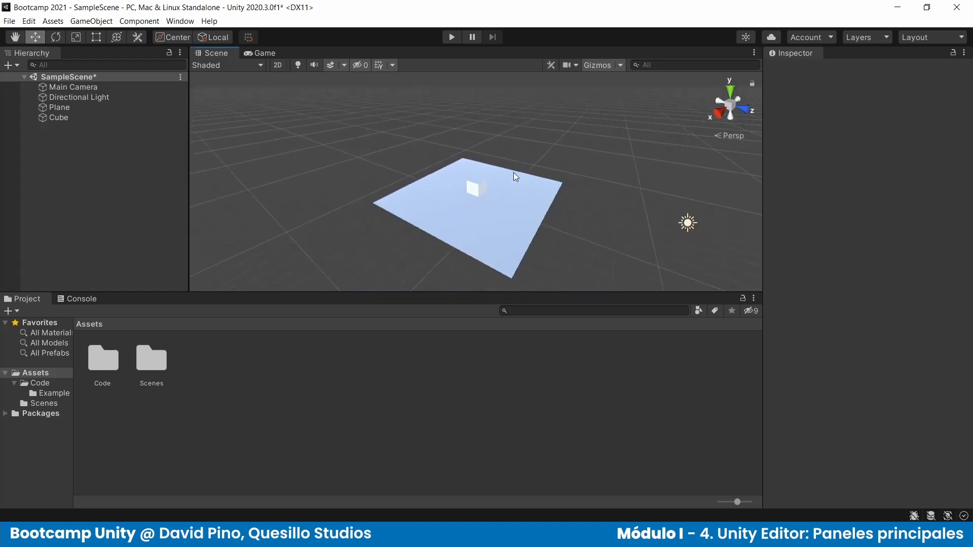
pyautogui.keyDown('alt'); pyautogui.moveTo(314, 162); pyautogui.dragTo(417, 151); pyautogui.keyUp('alt')
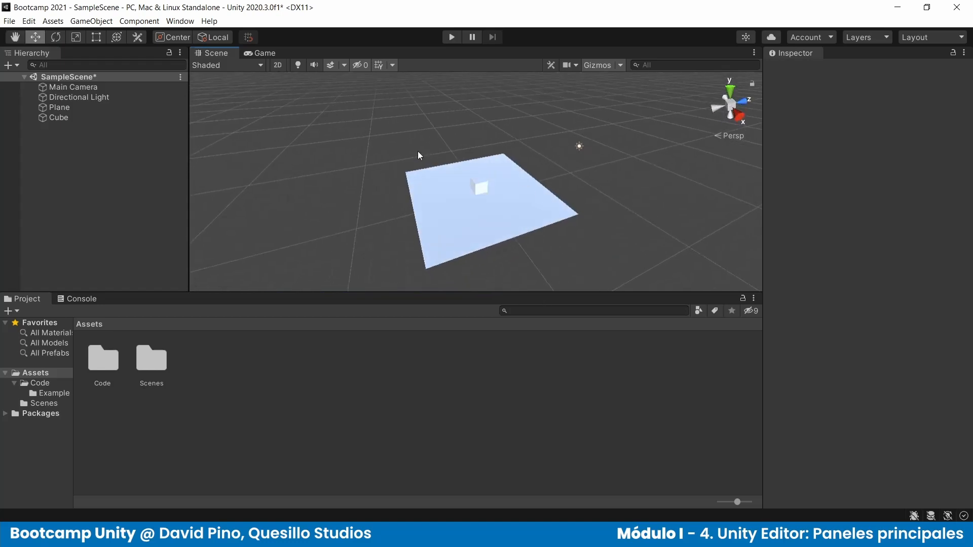
pyautogui.keyDown('alt'); pyautogui.moveTo(253, 232); pyautogui.dragTo(335, 137); pyautogui.keyUp('alt')
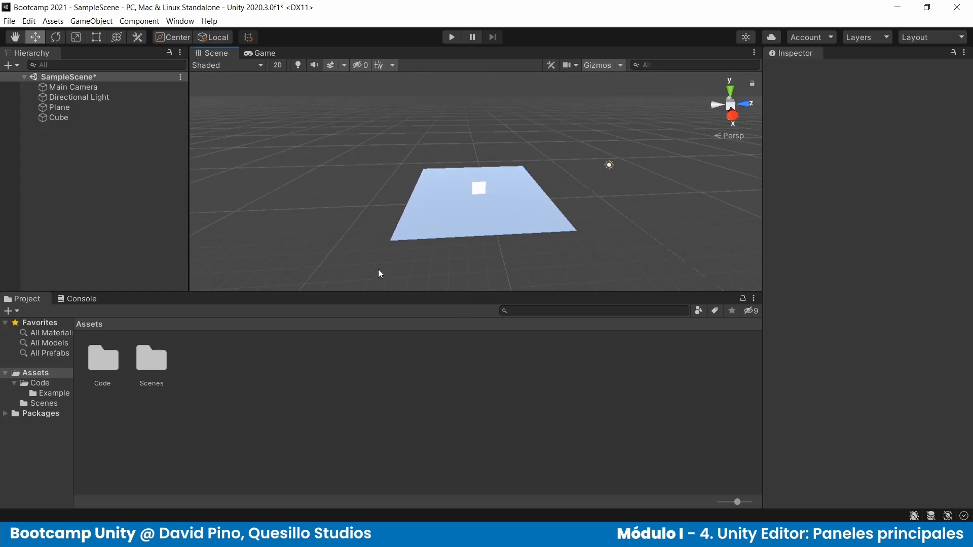
pyautogui.keyDown('alt'); pyautogui.moveTo(360, 189); pyautogui.dragTo(343, 240); pyautogui.keyUp('alt')
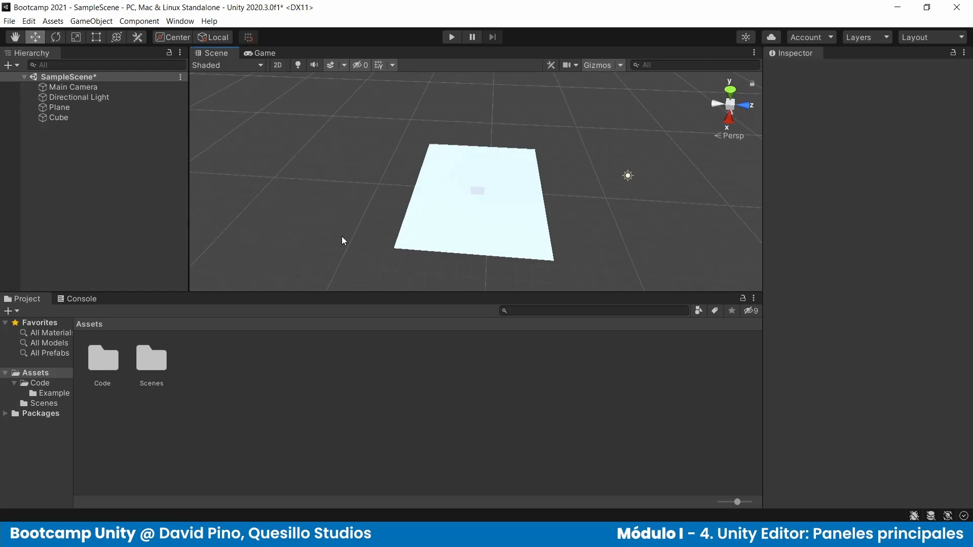
pyautogui.scroll(5, 360, 233)
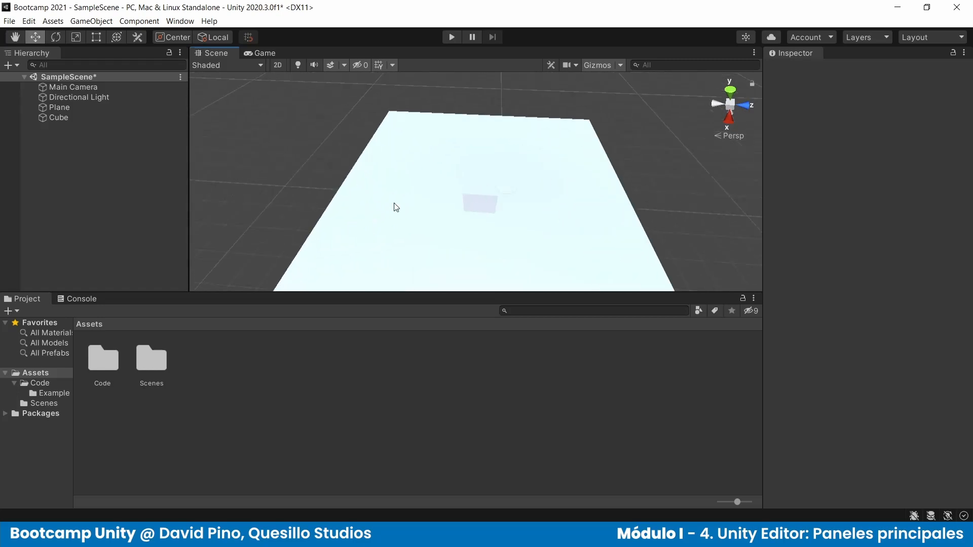
pyautogui.moveTo(393, 206); pyautogui.dragTo(418, 221, button='middle')
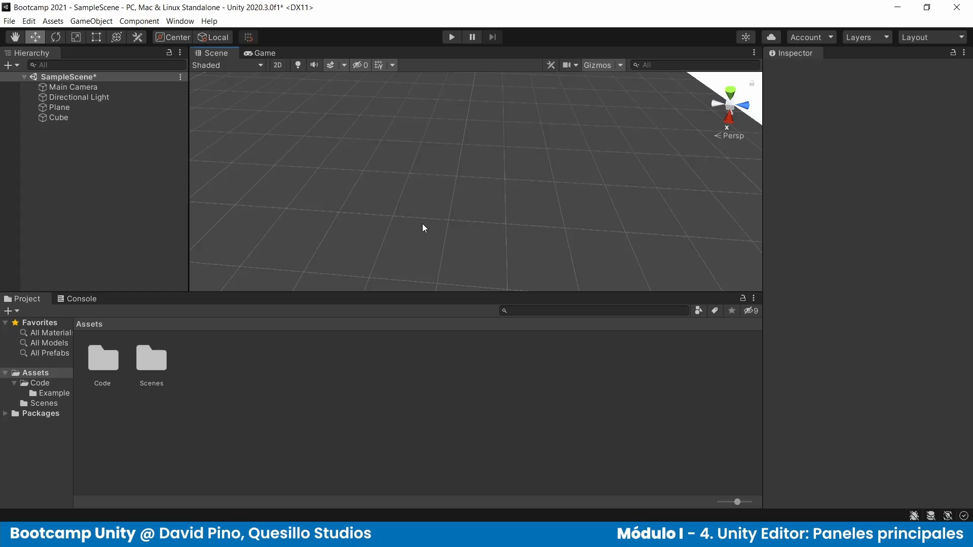
pyautogui.scroll(-5, 423, 223)
pyautogui.moveTo(597, 175); pyautogui.dragTo(492, 135, button='middle')
# - Select the Cube and frame it in the Scene view with the plane around it
pyautogui.click(593, 163)
pyautogui.click(572, 157)
pyautogui.press('f')
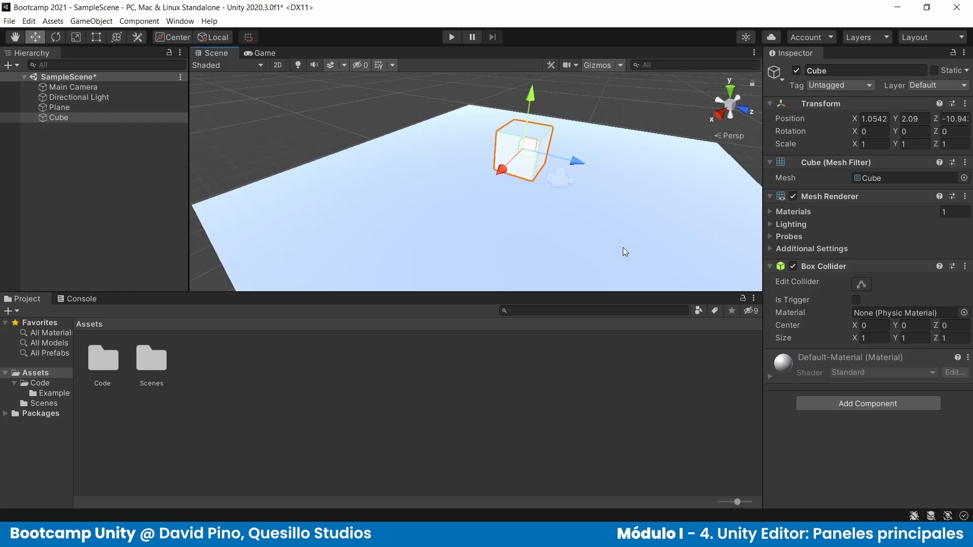
pyautogui.scroll(-5, 405, 171)
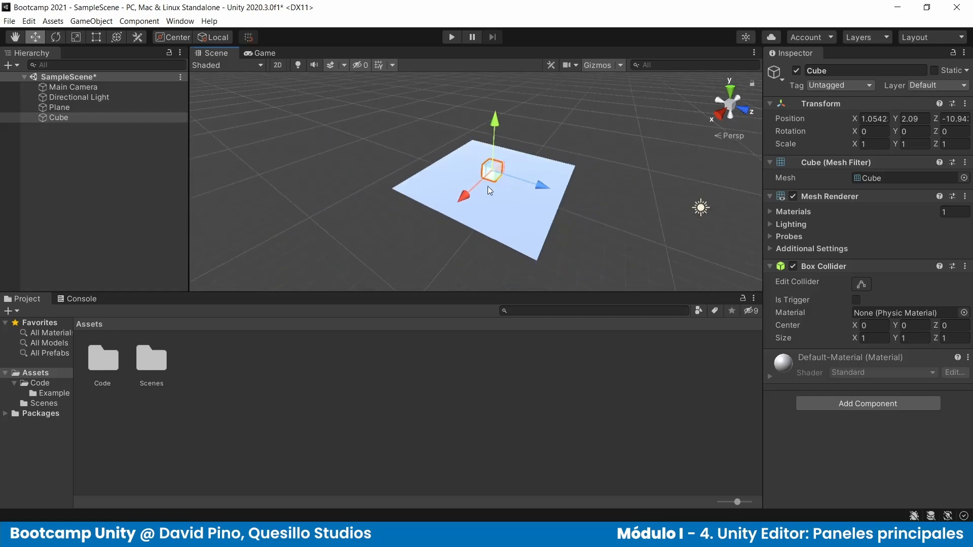
pyautogui.moveTo(618, 241); pyautogui.dragTo(448, 195, button='middle')
# - Move the Cube along its Z axis off the plane to a Z position of about -1.38
pyautogui.moveTo(430, 146); pyautogui.dragTo(573, 219)
pyautogui.keyDown('alt'); pyautogui.moveTo(567, 218); pyautogui.dragTo(484, 303); pyautogui.keyUp('alt')
pyautogui.moveTo(485, 232); pyautogui.dragTo(481, 165, button='middle')
pyautogui.scroll(6, 484, 186)
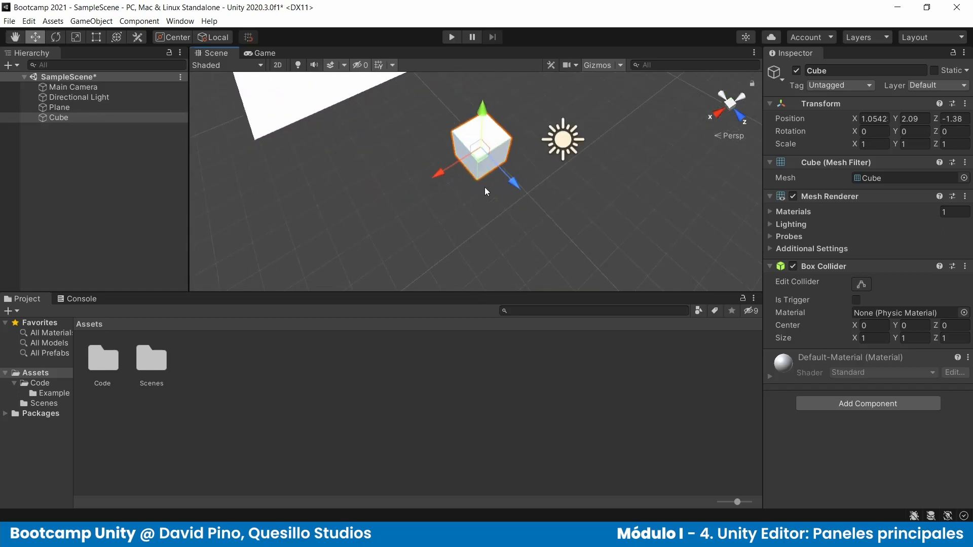
# - Place the Cube at the world origin by setting its position to X 0, Y 0, Z 0
pyautogui.click(879, 119)
pyautogui.write('0')
pyautogui.press('Tab')
pyautogui.write('0')
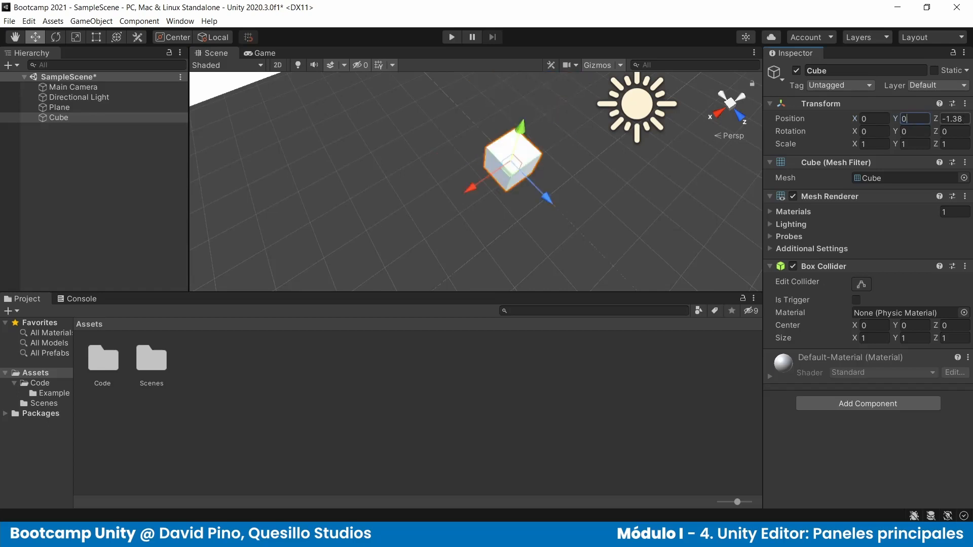
pyautogui.press('Tab')
pyautogui.write('0')
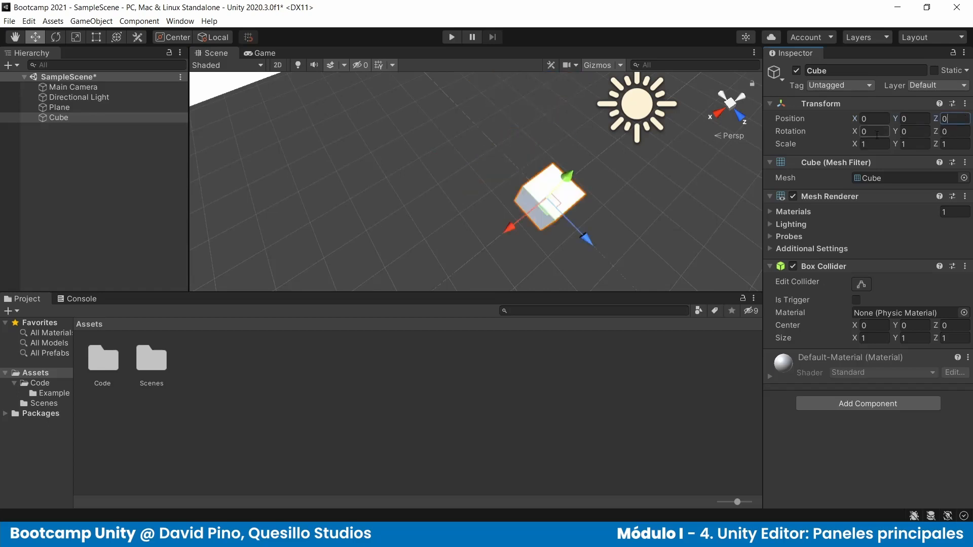
# - Align the Cube with a grid cell by setting its X and Z positions to 0.5
pyautogui.click(874, 123)
pyautogui.write('.5')
pyautogui.press('Tab')
pyautogui.press('Tab')
pyautogui.write('0.5')
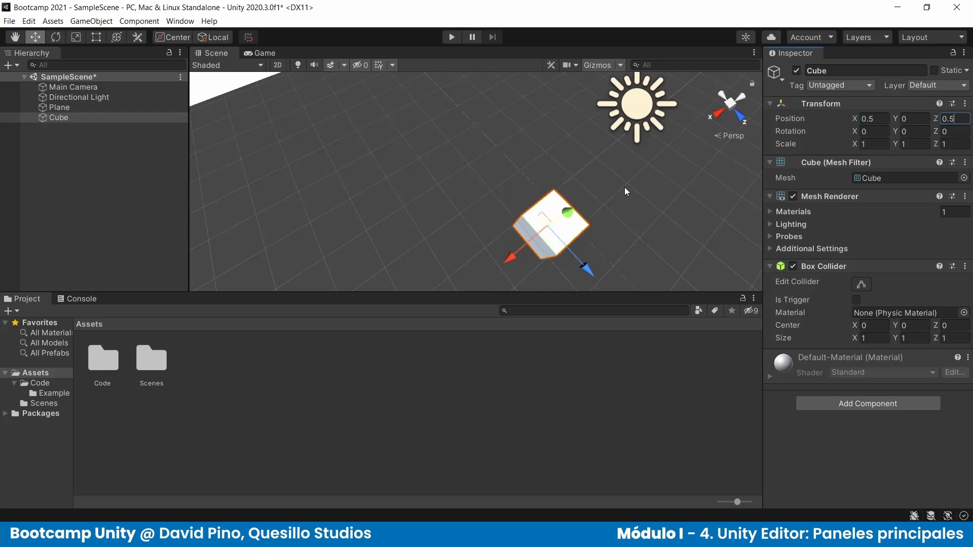
pyautogui.keyDown('alt'); pyautogui.moveTo(626, 191); pyautogui.dragTo(509, 243); pyautogui.keyUp('alt')
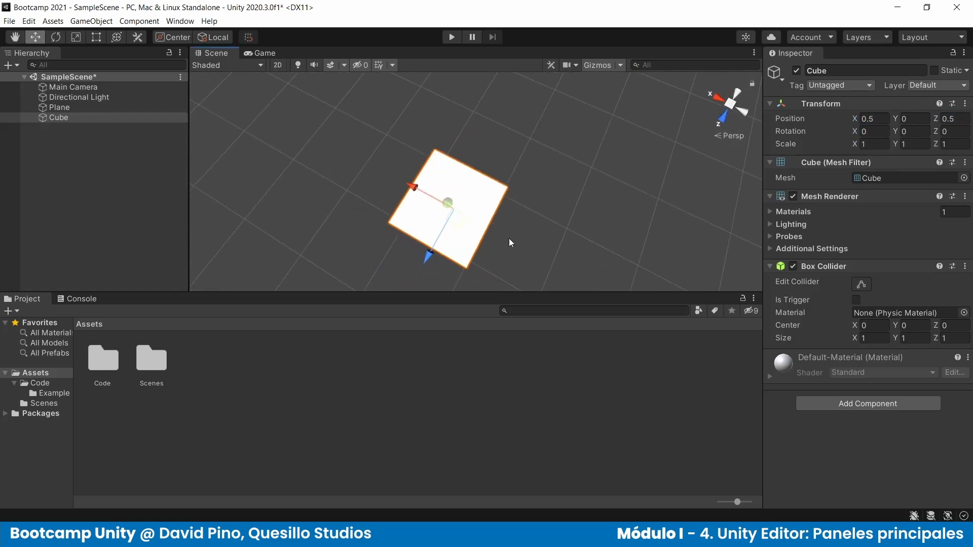
# - Examine from several angles and close up how the Cube sits within its grid cell
pyautogui.keyDown('alt'); pyautogui.moveTo(332, 211); pyautogui.dragTo(520, 161); pyautogui.keyUp('alt')
pyautogui.click(547, 146)
pyautogui.click(507, 131)
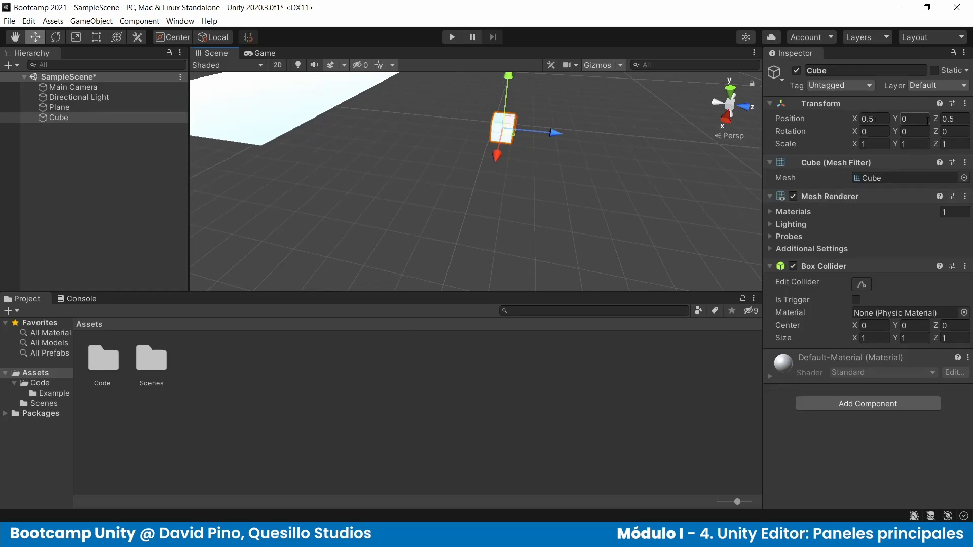
pyautogui.keyDown('alt'); pyautogui.moveTo(558, 158); pyautogui.dragTo(518, 167); pyautogui.keyUp('alt')
pyautogui.scroll(5, 519, 166)
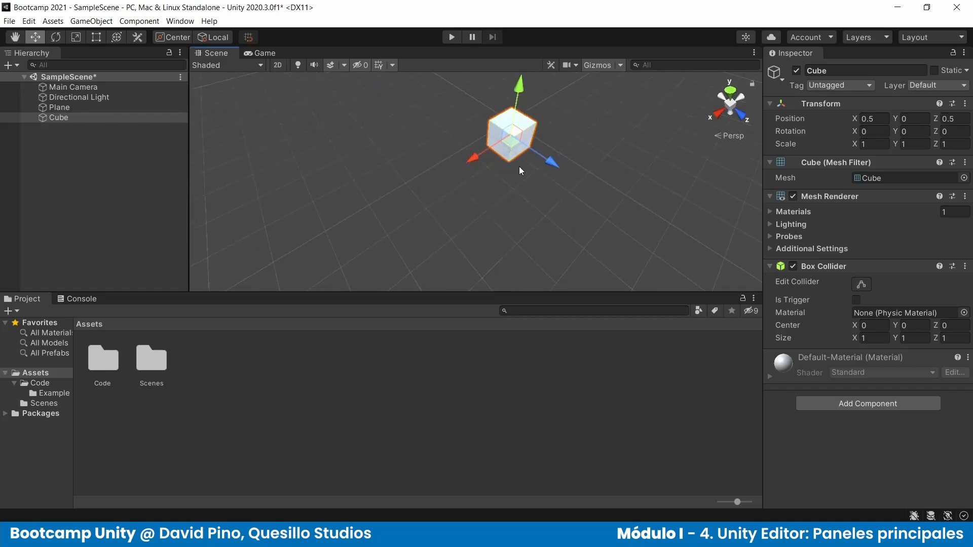
pyautogui.moveTo(515, 154); pyautogui.dragTo(428, 183, button='middle')
pyautogui.scroll(5, 427, 181)
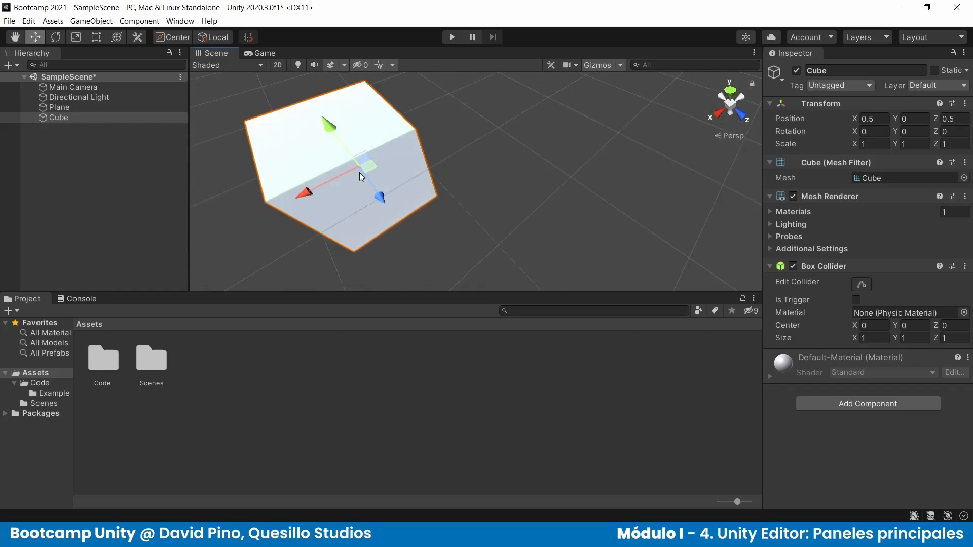
pyautogui.keyDown('alt'); pyautogui.moveTo(360, 172); pyautogui.dragTo(456, 240); pyautogui.keyUp('alt')
# - Set the Cube's X and Z positions to 1
pyautogui.click(877, 120)
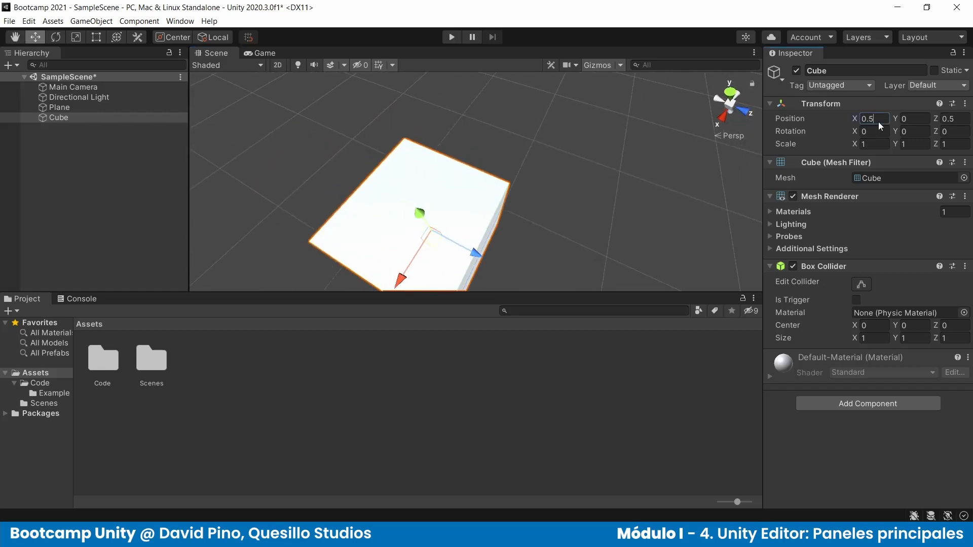
pyautogui.write('1')
pyautogui.press('Tab')
pyautogui.press('Tab')
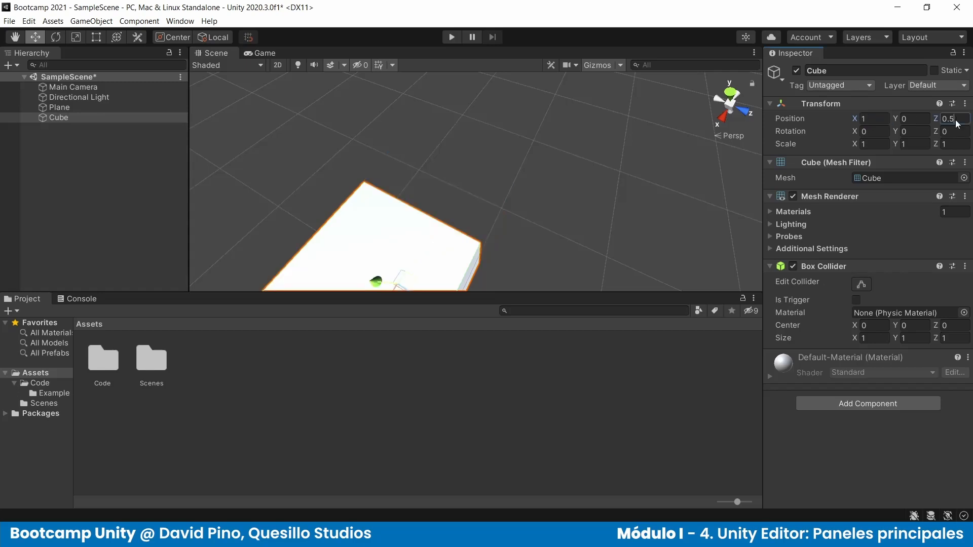
pyautogui.write('1')
# - Set the Cube's X and Z positions to 0 and view it against the grid from above
pyautogui.click(882, 119)
pyautogui.write('0')
pyautogui.click(953, 120)
pyautogui.write('0')
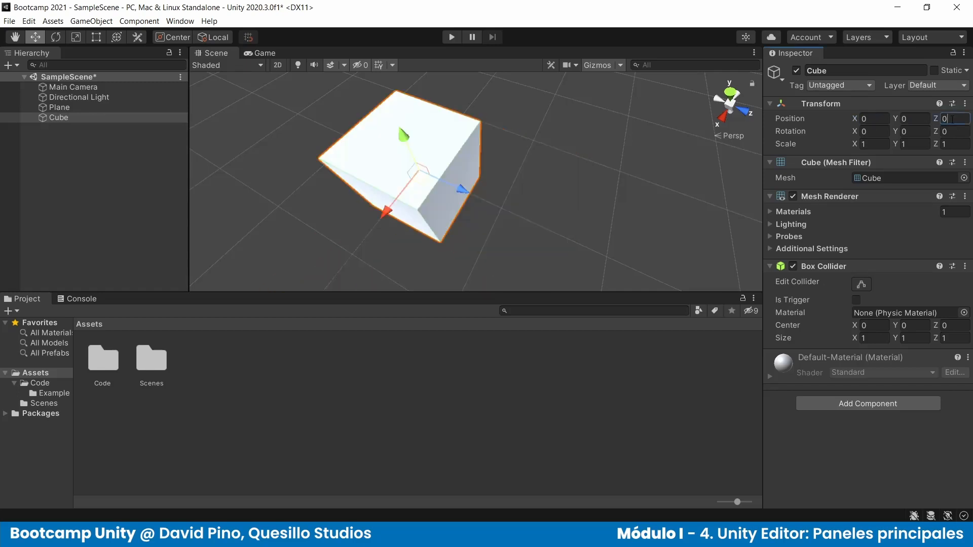
pyautogui.keyDown('alt'); pyautogui.moveTo(388, 161); pyautogui.dragTo(474, 213); pyautogui.keyUp('alt')
pyautogui.scroll(-4, 470, 210)
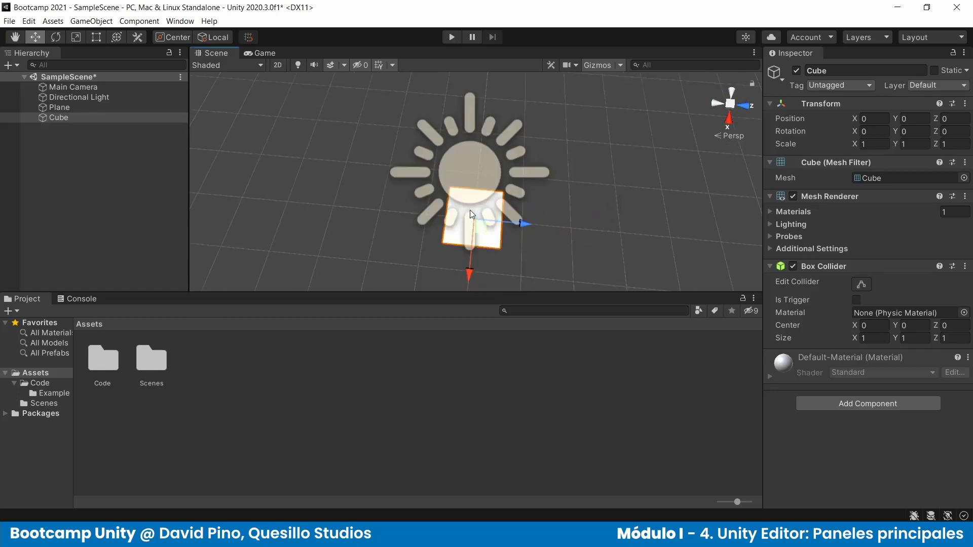
pyautogui.scroll(1, 469, 210)
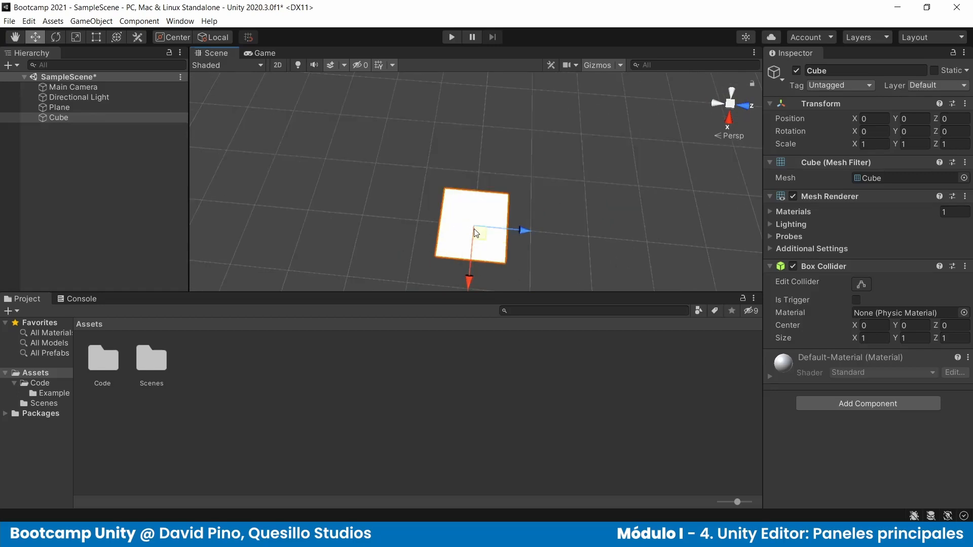
# - Switch the Scene view grid to the Z axis and view it around the plane and Cube
pyautogui.keyDown('alt'); pyautogui.moveTo(433, 255); pyautogui.dragTo(482, 104); pyautogui.keyUp('alt')
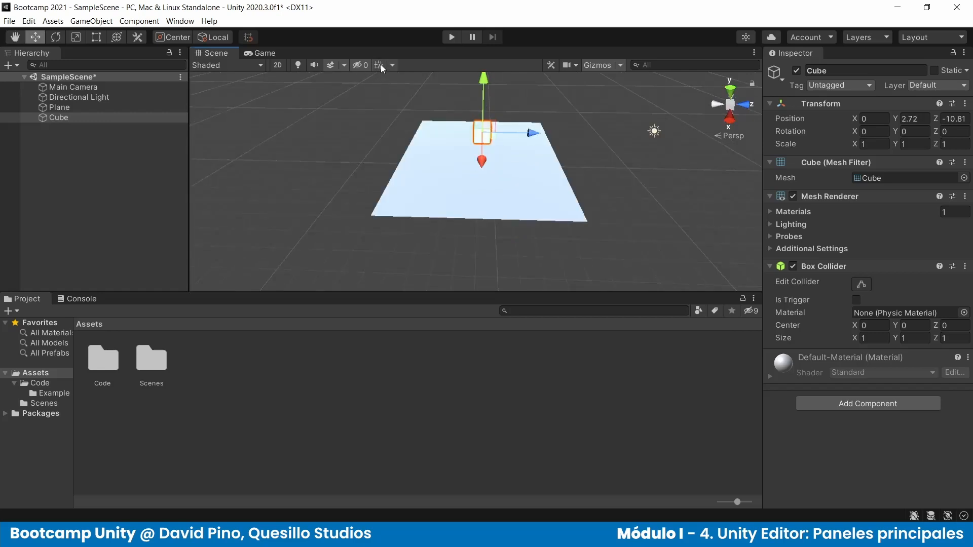
pyautogui.click(395, 65)
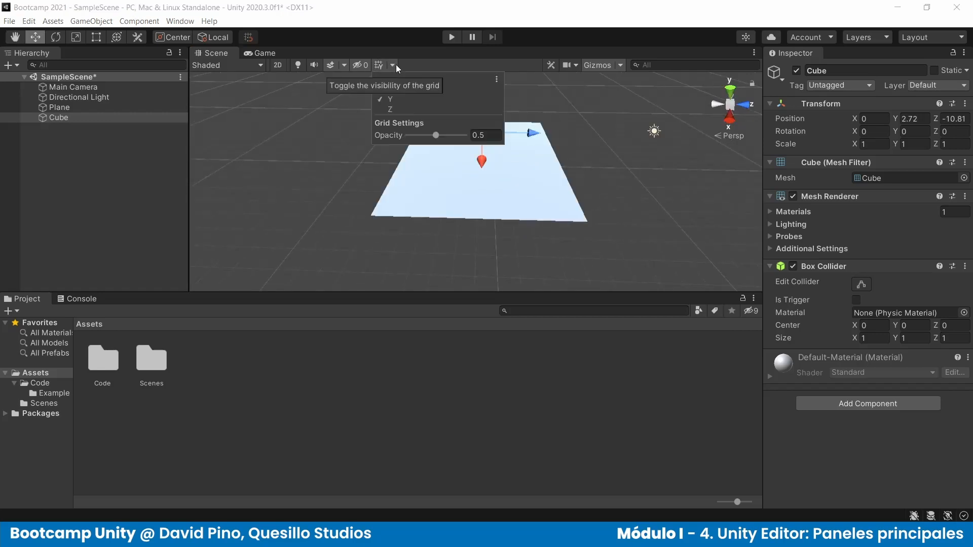
pyautogui.click(392, 110)
pyautogui.keyDown('alt'); pyautogui.moveTo(392, 111); pyautogui.dragTo(341, 162); pyautogui.keyUp('alt')
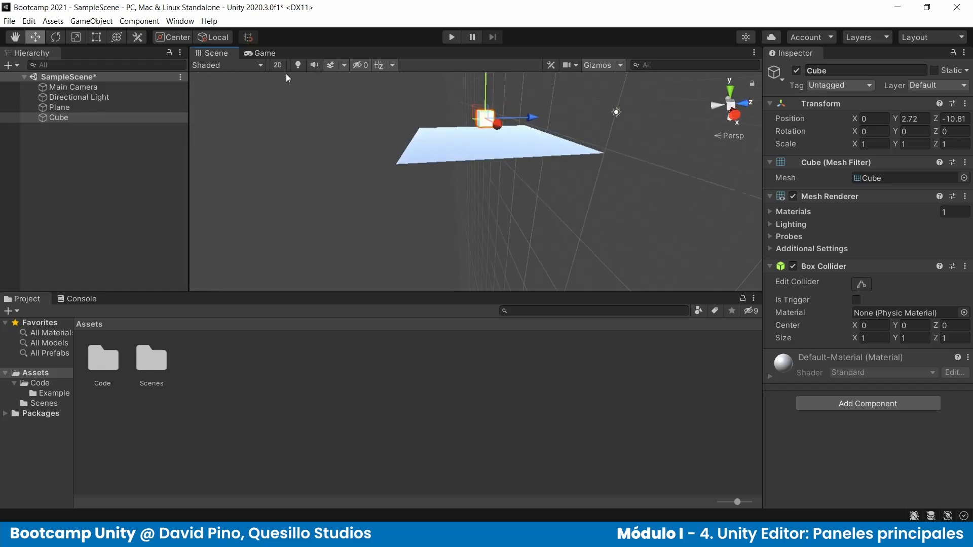
# - Switch the Scene view grid to the X axis and view it from another angle
pyautogui.click(392, 69)
pyautogui.click(387, 89)
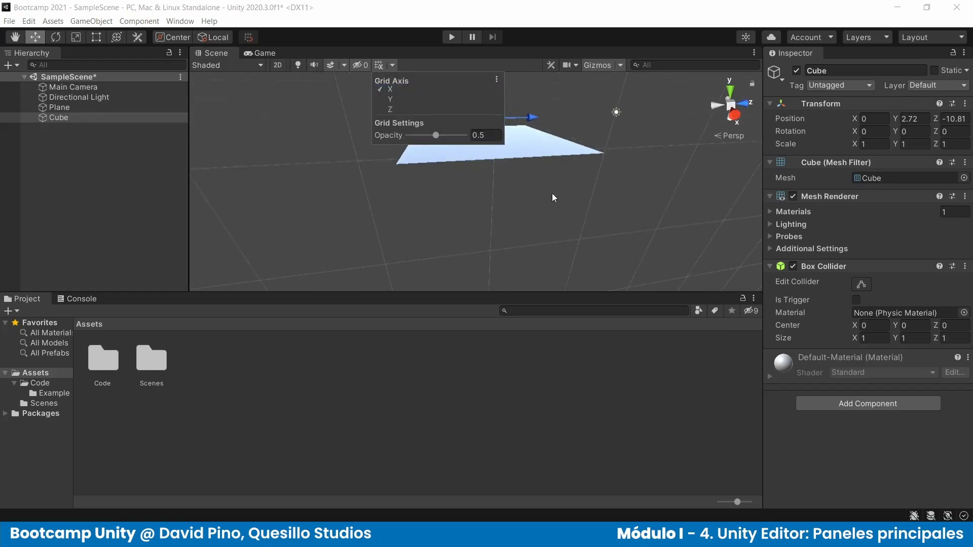
pyautogui.keyDown('alt'); pyautogui.moveTo(387, 88); pyautogui.dragTo(497, 192); pyautogui.keyUp('alt')
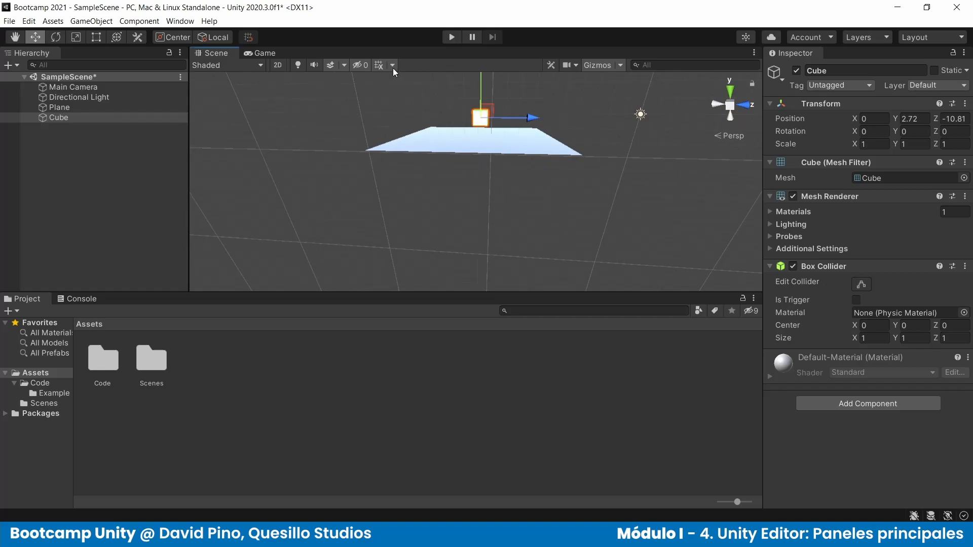
# - Set the Scene view grid axis to Y and deselect the Cube
pyautogui.click(393, 68)
pyautogui.click(389, 99)
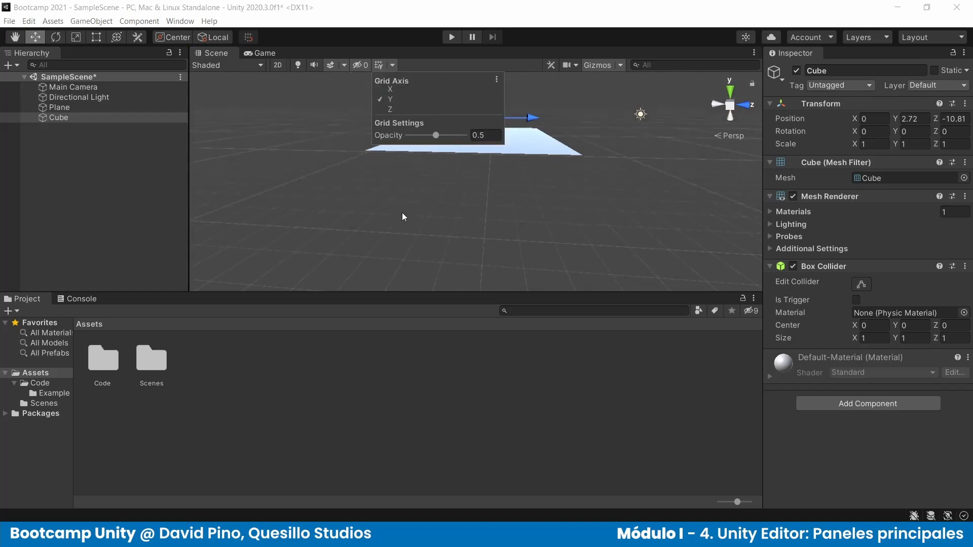
pyautogui.click(402, 213)
pyautogui.keyDown('alt'); pyautogui.moveTo(403, 212); pyautogui.dragTo(450, 206); pyautogui.keyUp('alt')
pyautogui.scroll(-10, 450, 207)
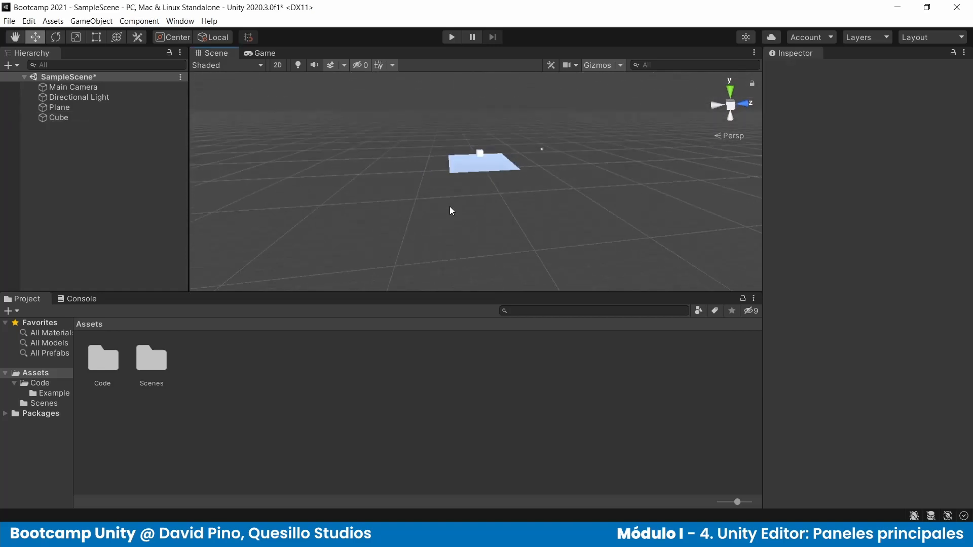
pyautogui.scroll(2, 449, 210)
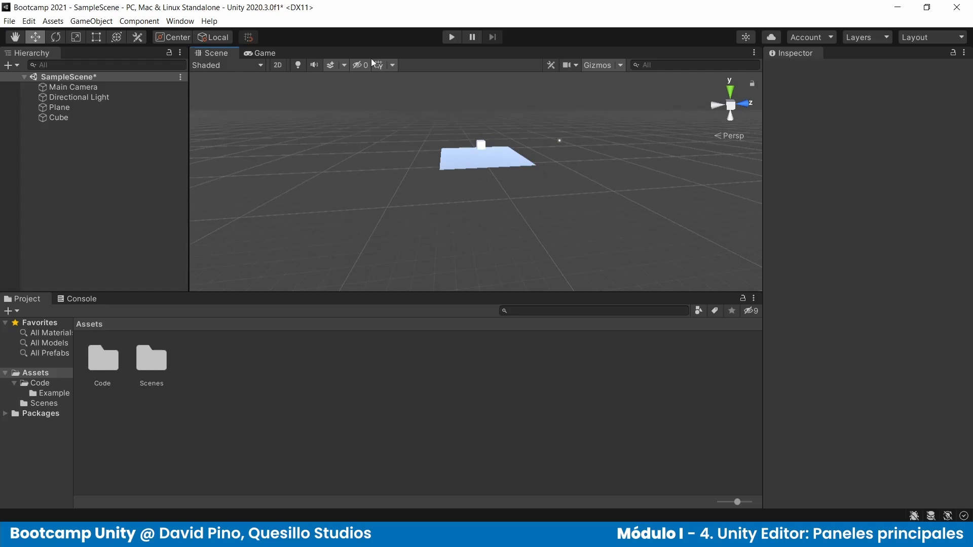
# - Show the component editor tools overlay in the Scene view, and select and frame the Cube
pyautogui.click(551, 66)
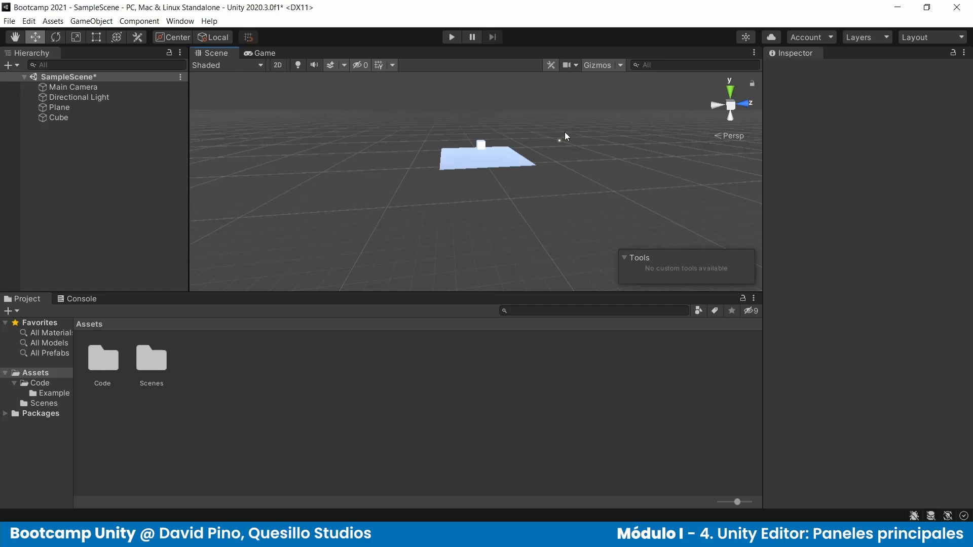
pyautogui.scroll(4, 466, 125)
pyautogui.moveTo(461, 130); pyautogui.dragTo(469, 176, button='middle')
pyautogui.scroll(3, 473, 174)
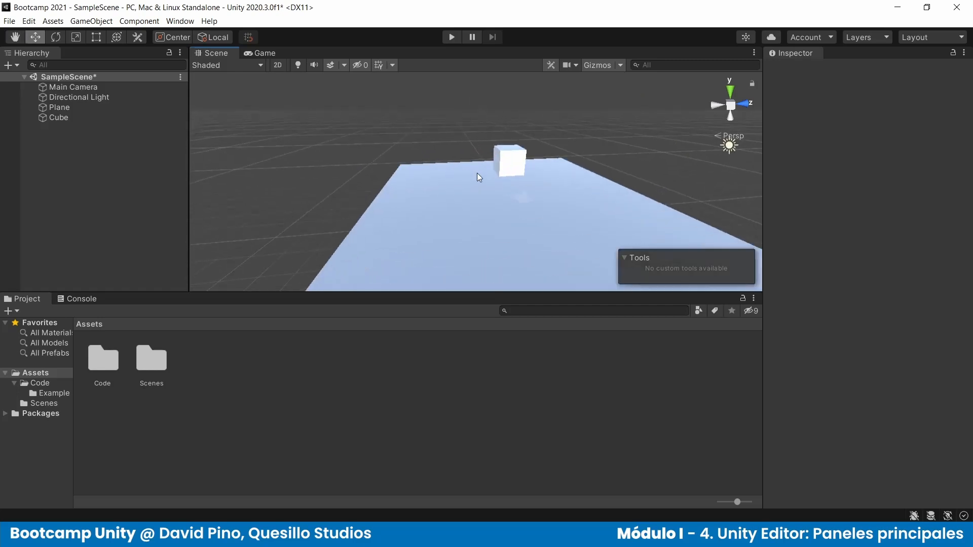
pyautogui.click(511, 160)
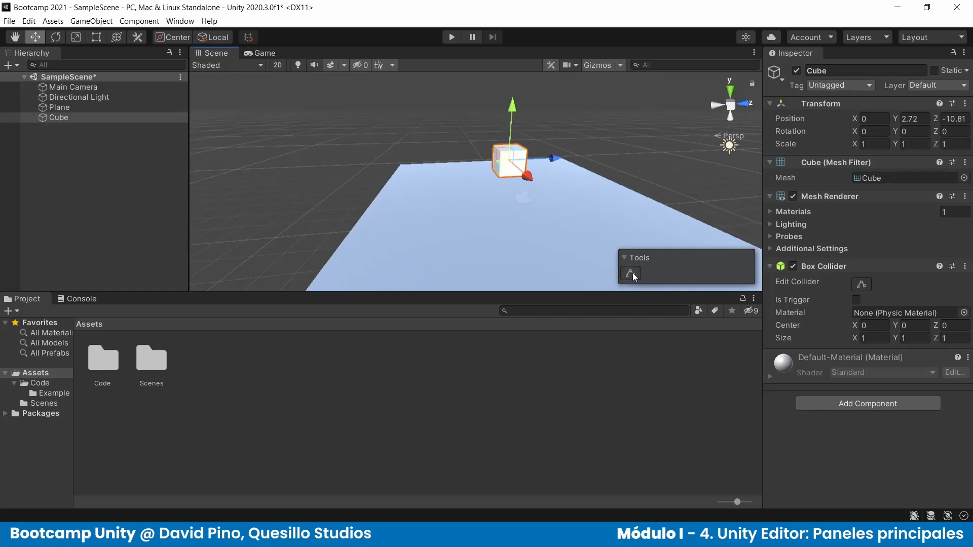
pyautogui.press('f')
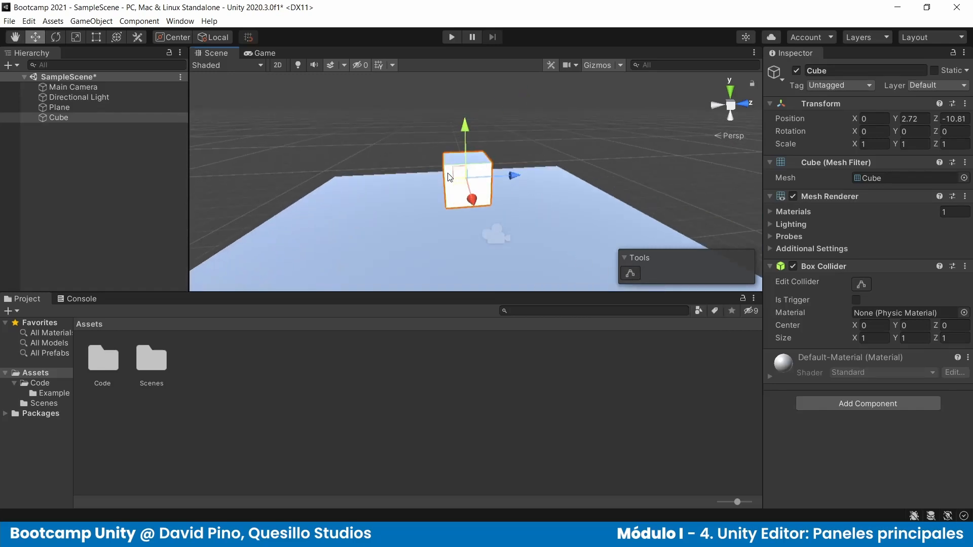
pyautogui.keyDown('alt'); pyautogui.moveTo(503, 201); pyautogui.dragTo(400, 171); pyautogui.keyUp('alt')
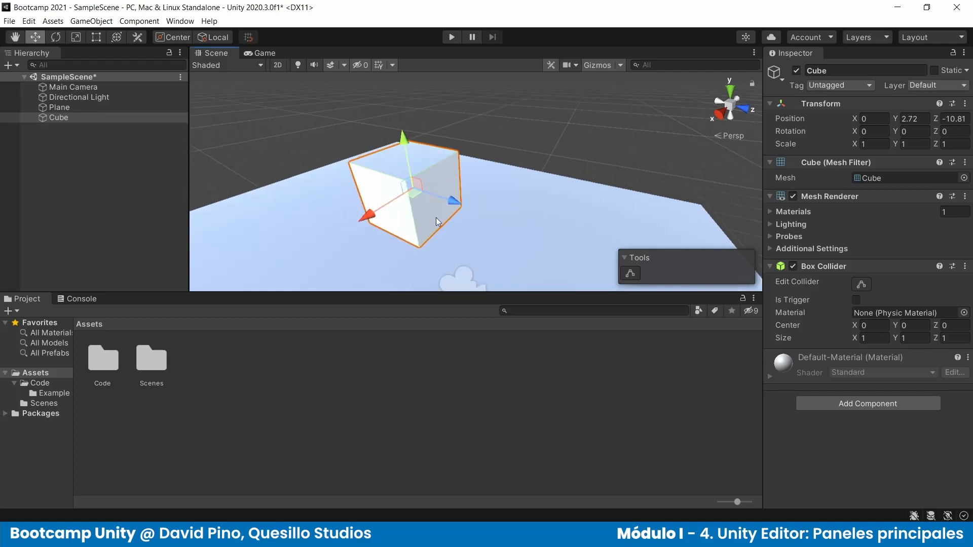
# - Try resizing the Cube's Box Collider by a bounding volume handle, undo the change and leave collider editing
pyautogui.click(630, 273)
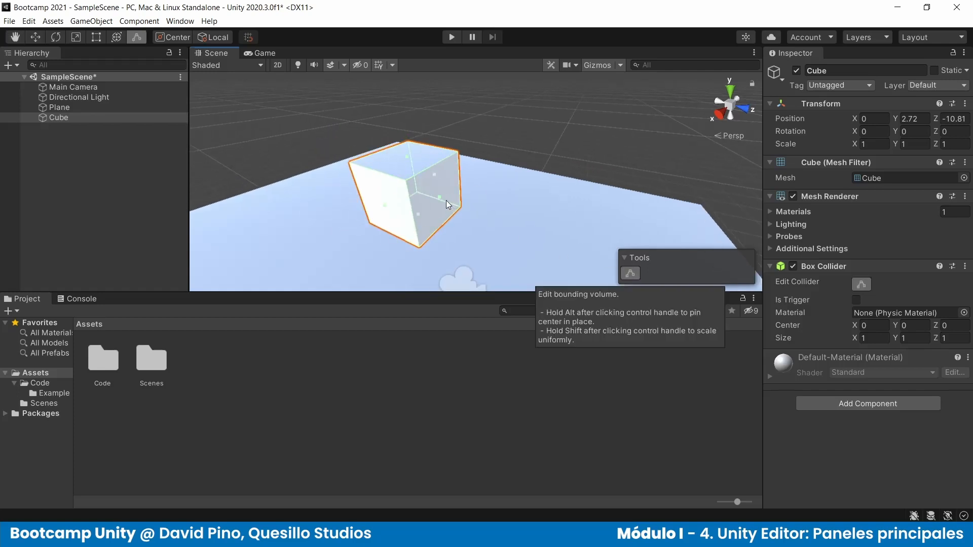
pyautogui.moveTo(439, 198); pyautogui.dragTo(529, 237)
pyautogui.hotkey('ctrl', 'z')
pyautogui.click(631, 274)
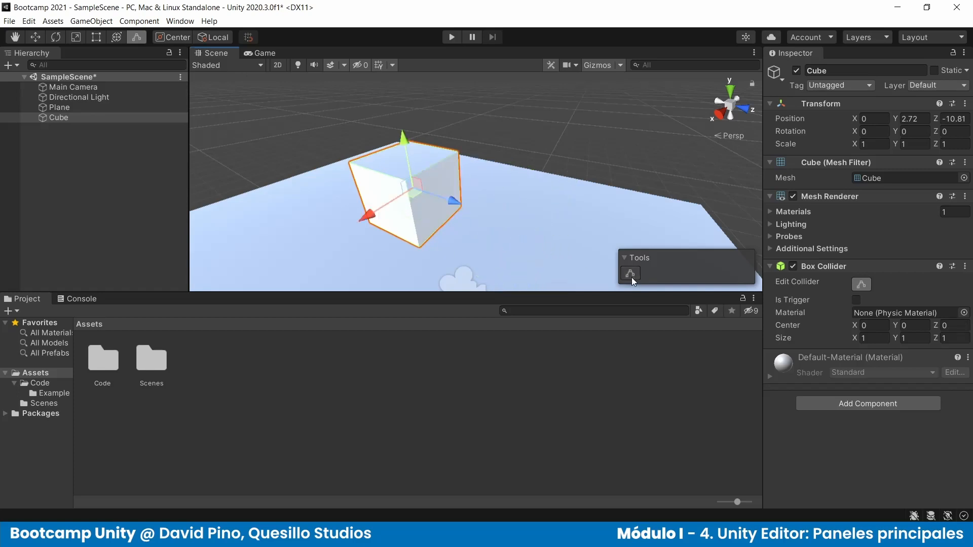
# - Try a Scene camera field of view of 4 and restore it to 60
pyautogui.click(567, 65)
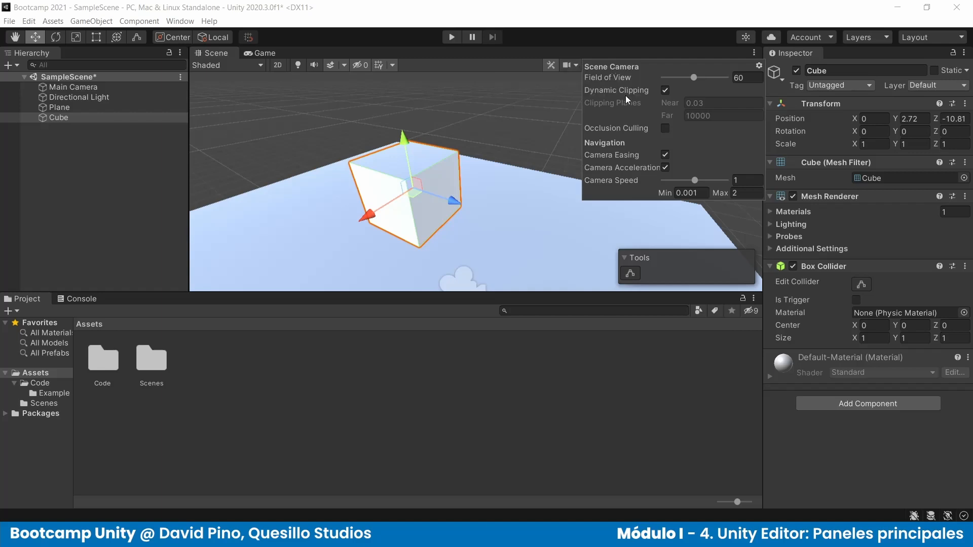
pyautogui.moveTo(694, 75); pyautogui.dragTo(667, 92)
pyautogui.press('BackSpace')
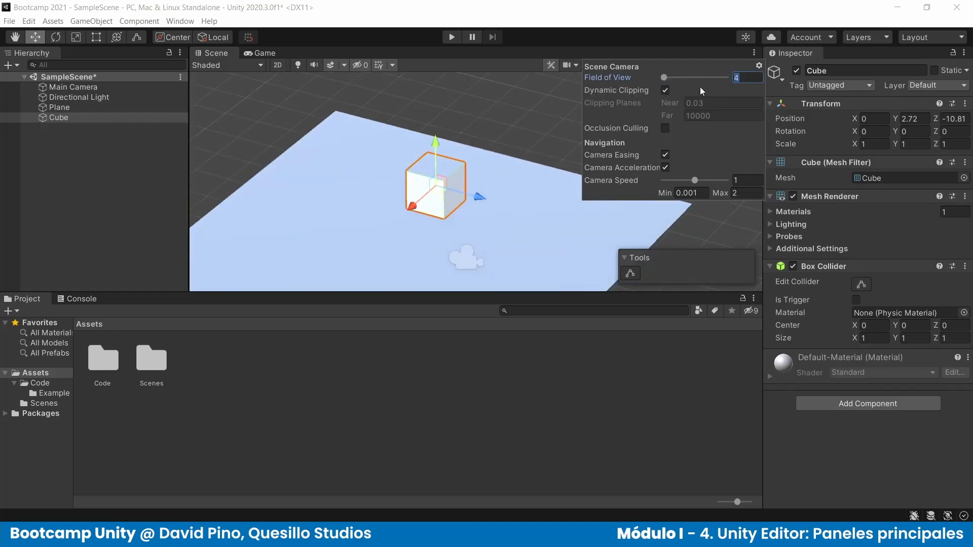
pyautogui.write('60')
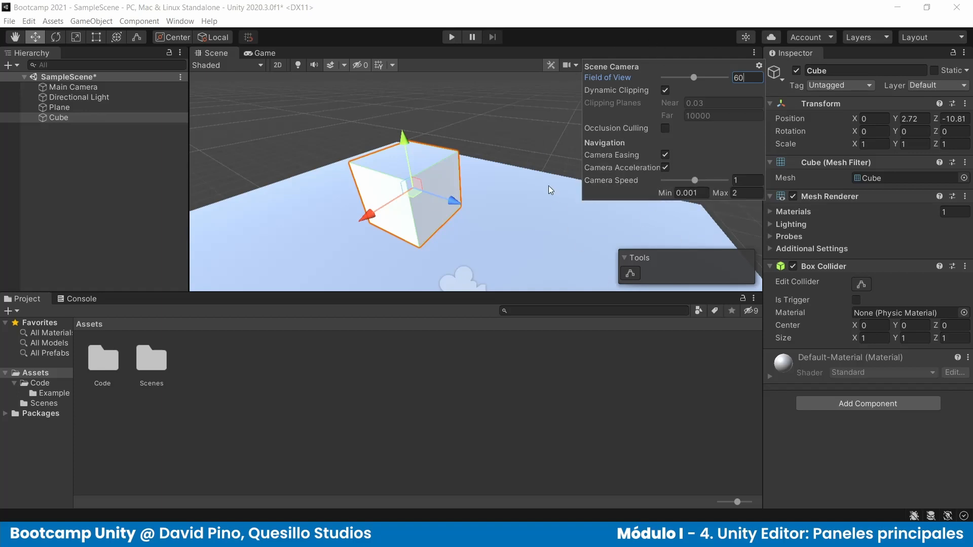
pyautogui.click(513, 66)
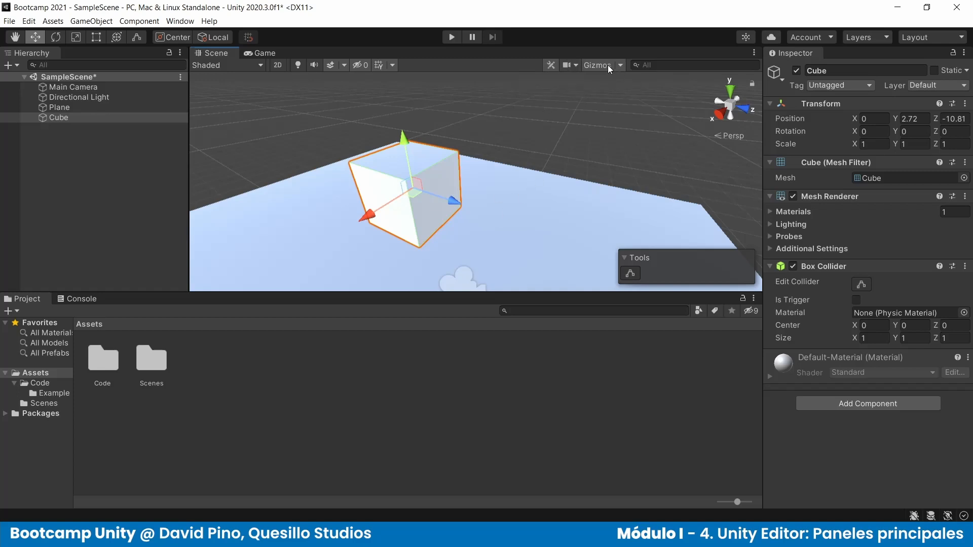
# - Select the Plane and Cube together and set their position to X 0, Y 0, Z 0
pyautogui.scroll(-5, 513, 206)
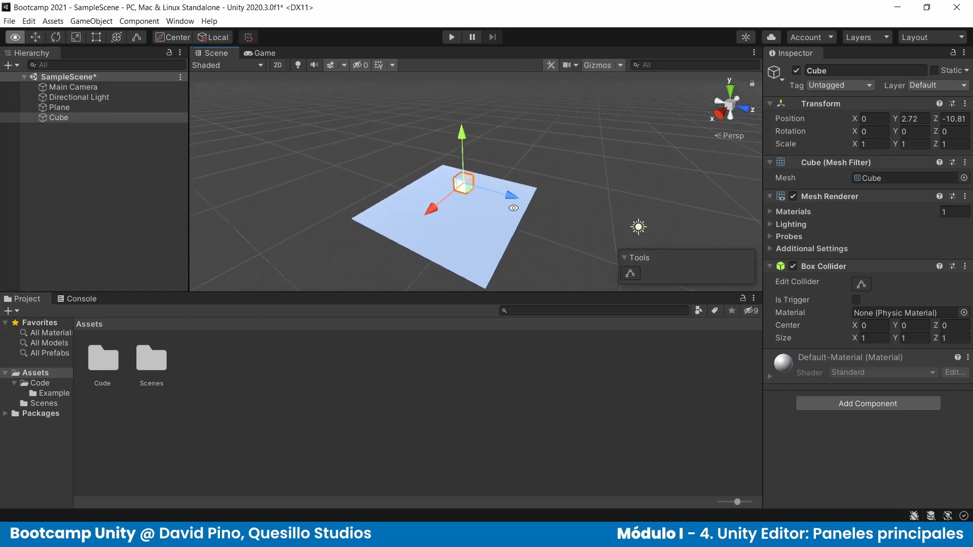
pyautogui.keyDown('alt'); pyautogui.moveTo(636, 226); pyautogui.dragTo(623, 167); pyautogui.keyUp('alt')
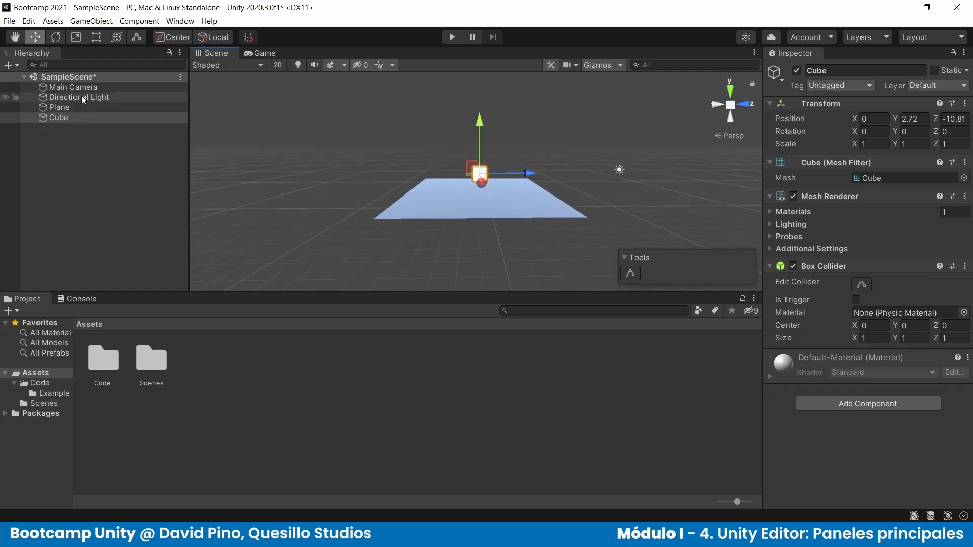
pyautogui.click(76, 87)
pyautogui.click(72, 106)
pyautogui.keyDown('shift'); pyautogui.click(97, 117); pyautogui.keyUp('shift')
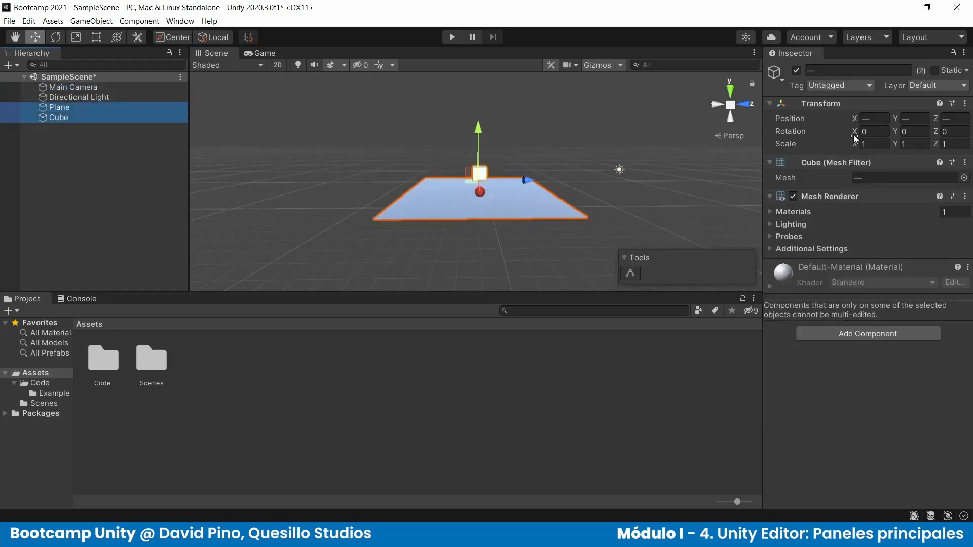
pyautogui.click(874, 119)
pyautogui.write('0')
pyautogui.press('Tab')
pyautogui.write('0')
pyautogui.press('Tab')
pyautogui.write('0')
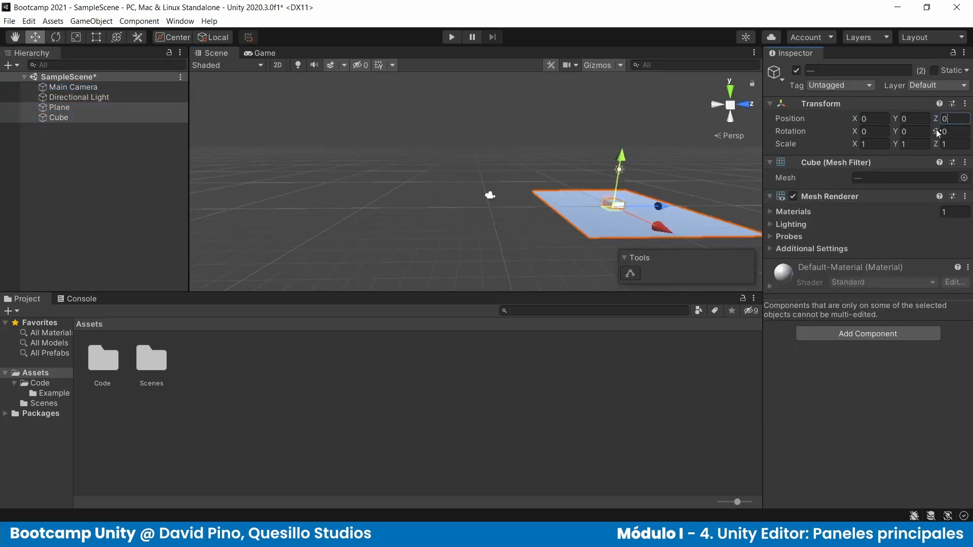
# - Select the Main Camera and the Directional Light in turn to examine their gizmos in the Scene view
pyautogui.click(559, 219)
pyautogui.moveTo(532, 222); pyautogui.dragTo(437, 236, button='middle')
pyautogui.scroll(7, 370, 228)
pyautogui.moveTo(318, 238); pyautogui.dragTo(387, 198, button='middle')
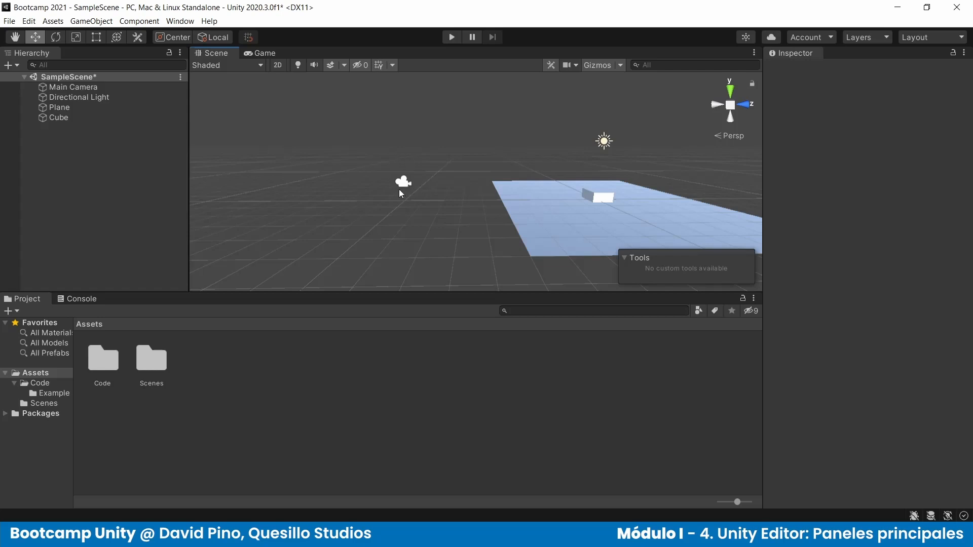
pyautogui.click(59, 87)
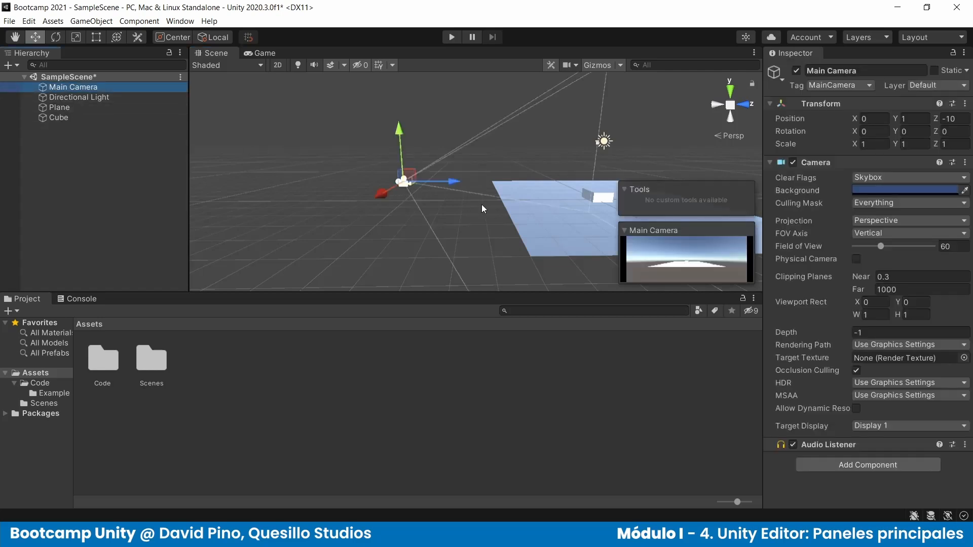
pyautogui.click(79, 98)
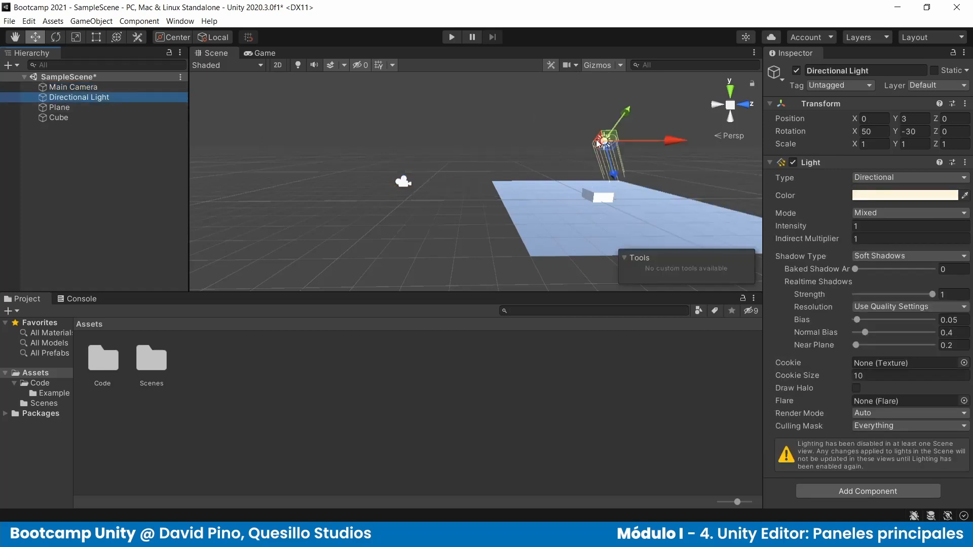
pyautogui.keyDown('alt'); pyautogui.moveTo(684, 135); pyautogui.dragTo(478, 263); pyautogui.keyUp('alt')
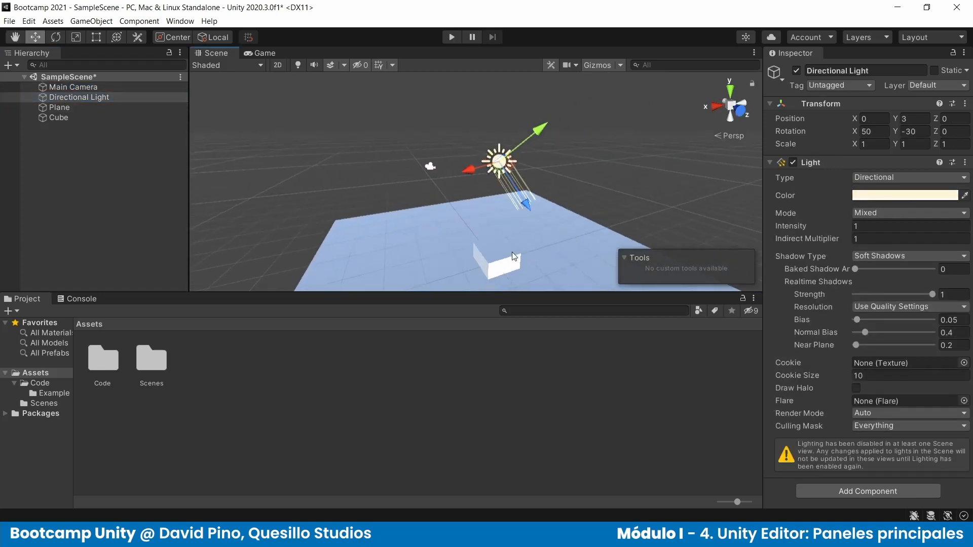
# - Deselect the Directional Light and turn off the visibility of all gizmos in the Scene view
pyautogui.keyDown('alt'); pyautogui.moveTo(362, 241); pyautogui.dragTo(524, 193); pyautogui.keyUp('alt')
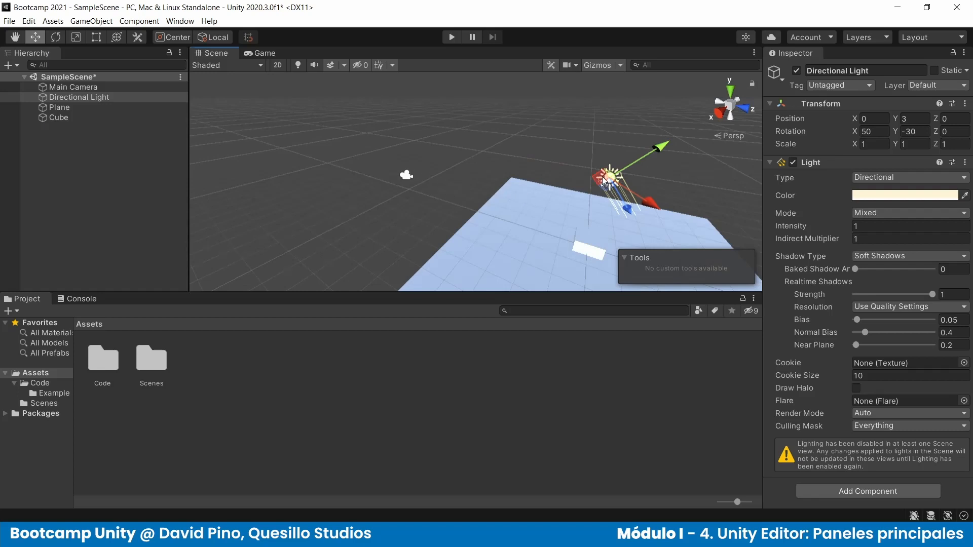
pyautogui.click(614, 191)
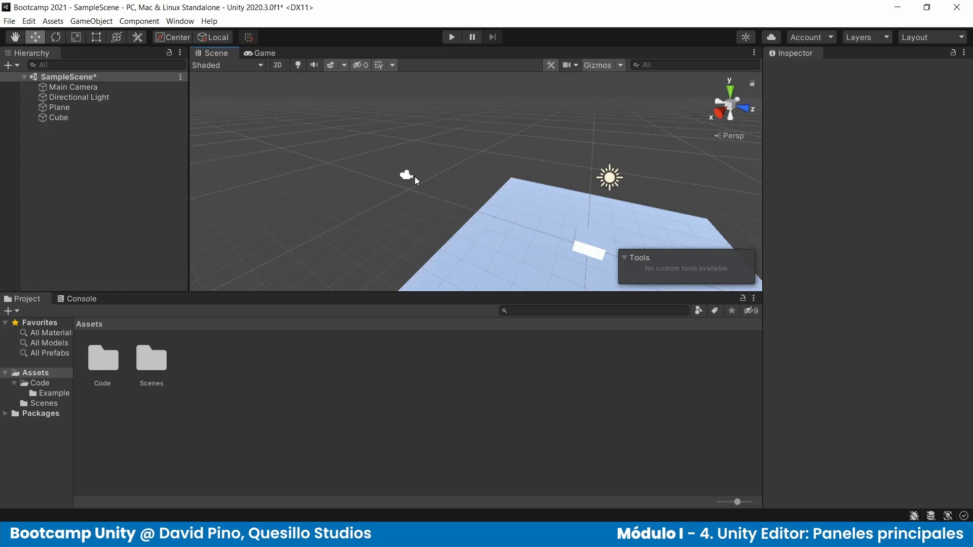
pyautogui.click(597, 66)
pyautogui.keyDown('alt'); pyautogui.moveTo(345, 194); pyautogui.dragTo(506, 217); pyautogui.keyUp('alt')
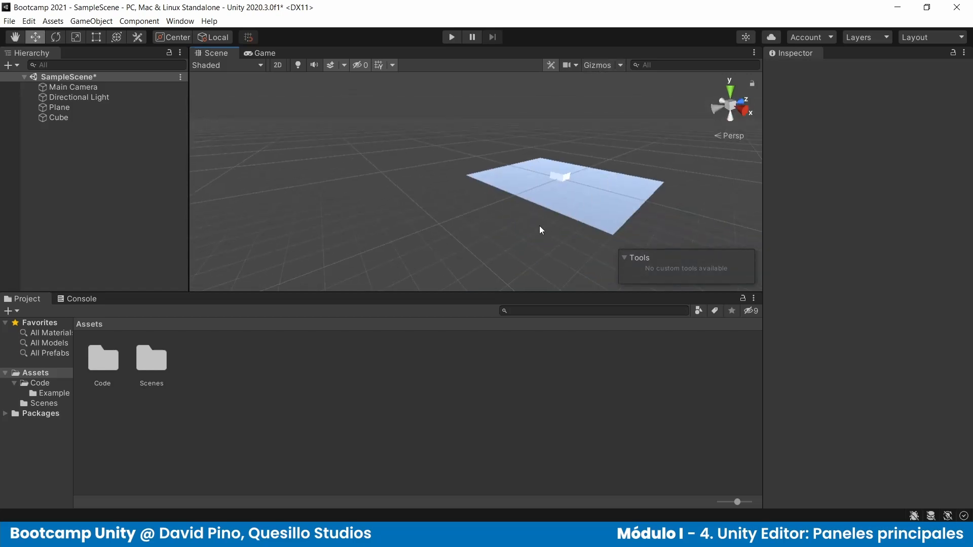
# - Select the Cube, Plane, Directional Light and Main Camera in turn with gizmos hidden, and turn the Scene view gizmos back on
pyautogui.click(63, 117)
pyautogui.click(68, 106)
pyautogui.click(69, 97)
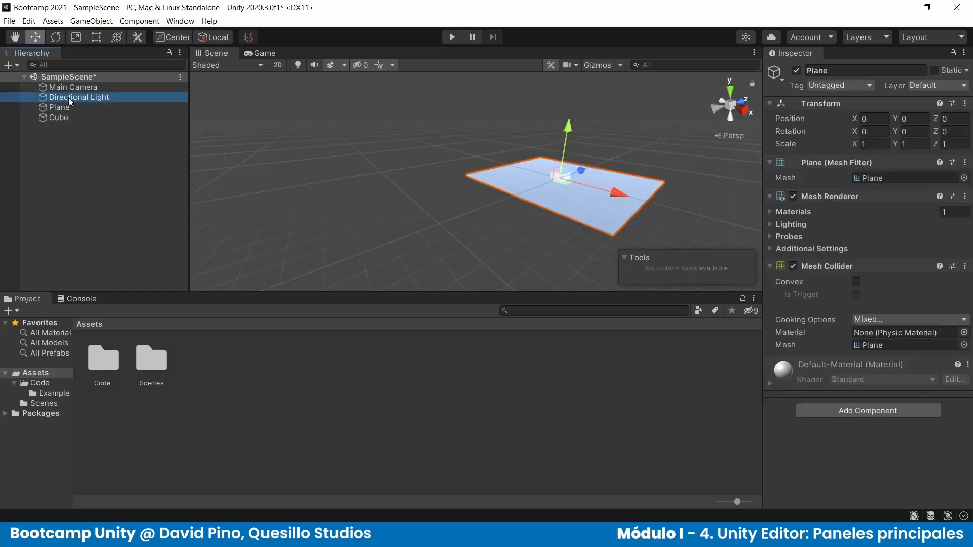
pyautogui.click(74, 88)
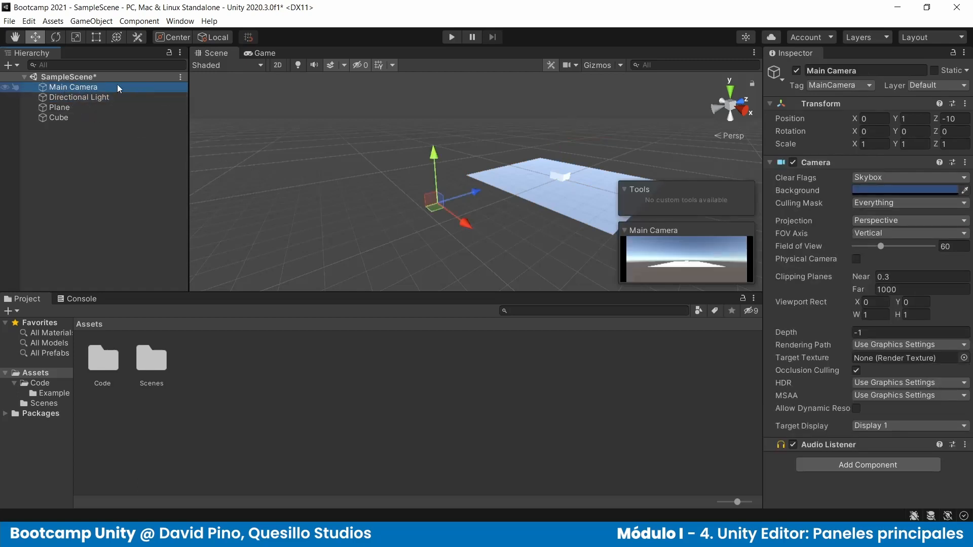
pyautogui.click(75, 95)
pyautogui.click(75, 86)
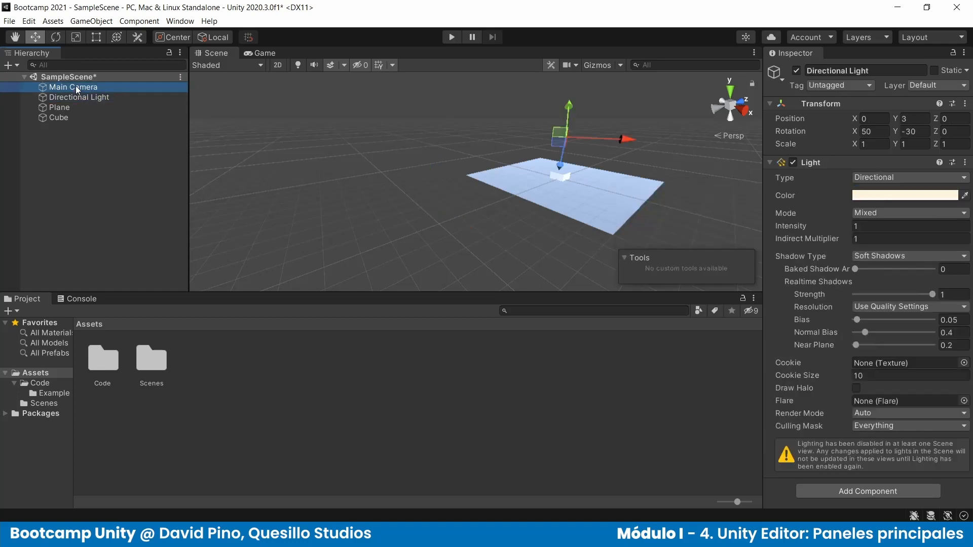
pyautogui.click(77, 96)
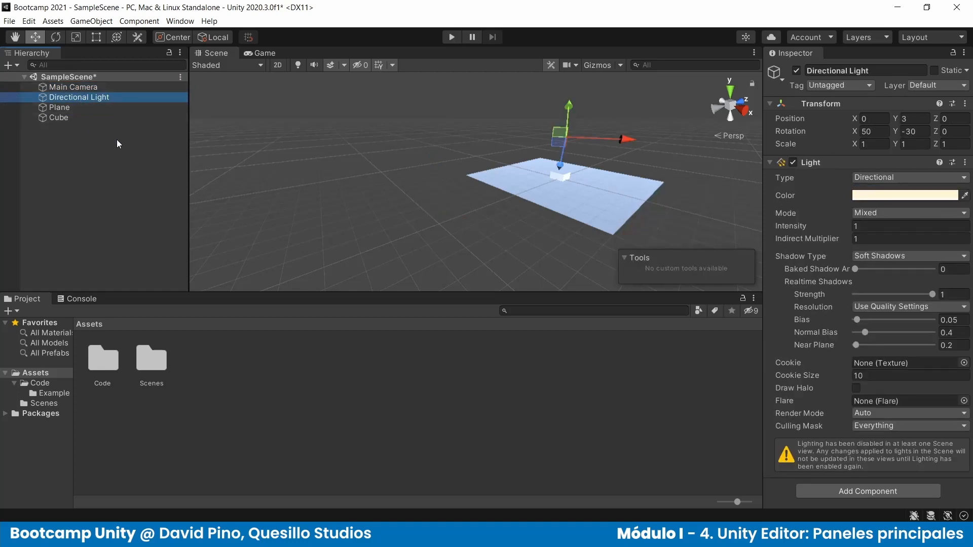
pyautogui.click(591, 65)
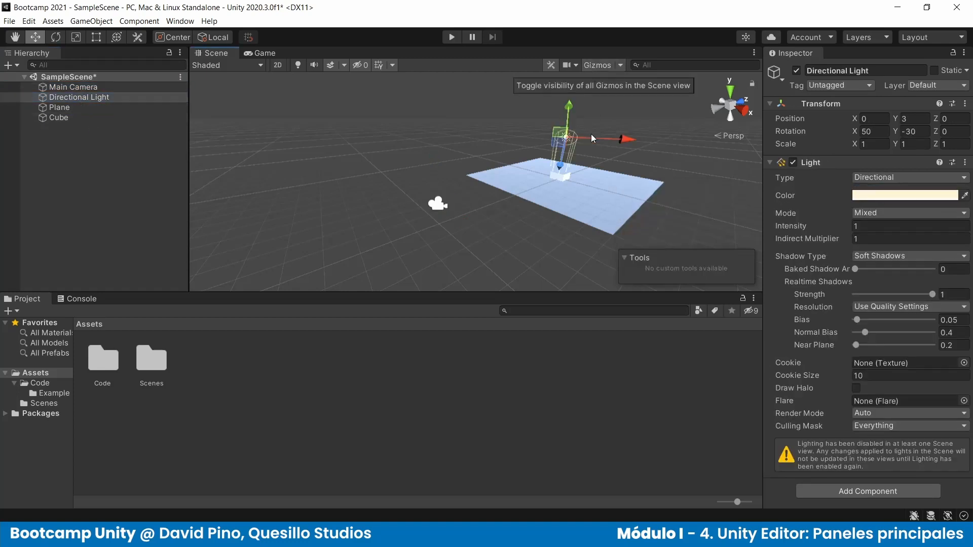
# - Examine the gizmo and icon visibility options for scripts and built-in components, and close the list
pyautogui.click(620, 66)
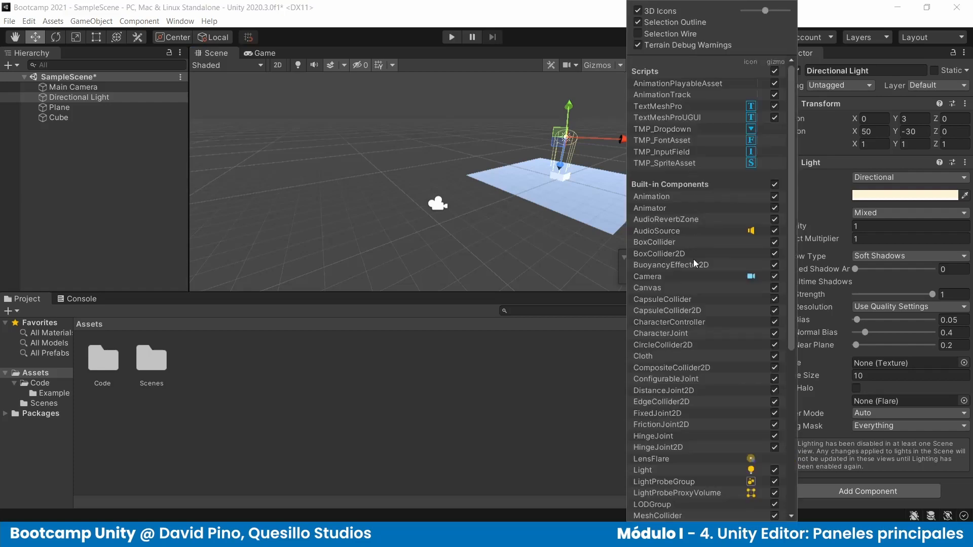
pyautogui.scroll(-9, 698, 379)
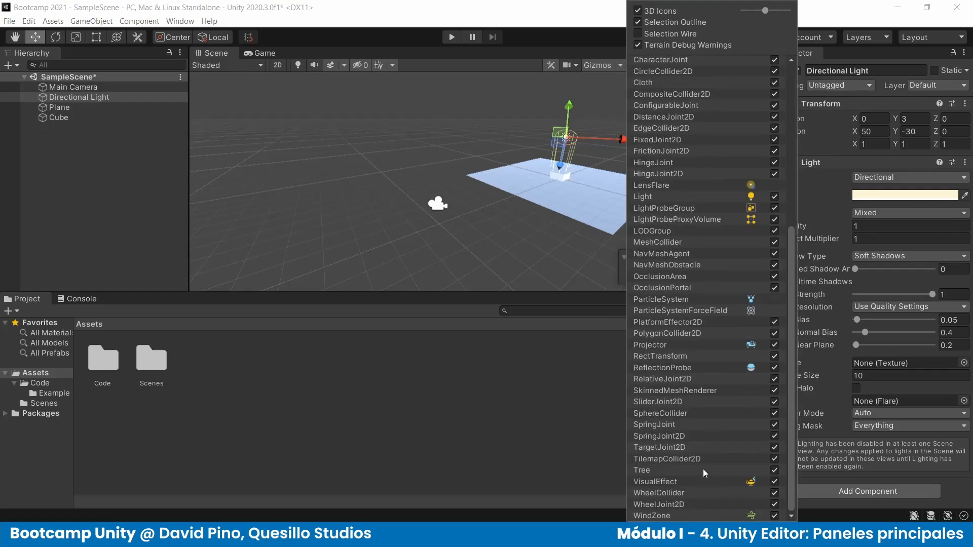
pyautogui.scroll(9, 701, 461)
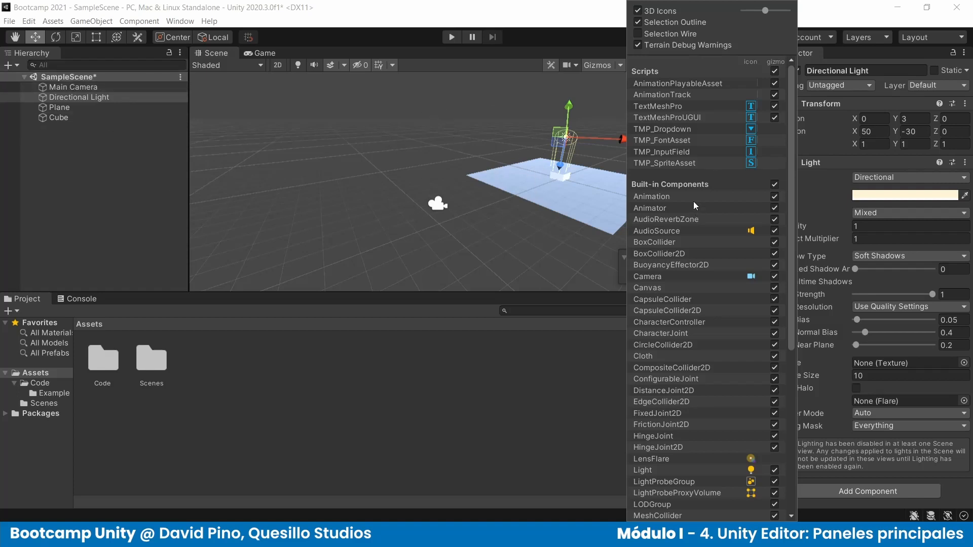
pyautogui.moveTo(772, 14)
pyautogui.mouseDown()
pyautogui.moveTo(751, 14)
pyautogui.moveTo(786, 19)
pyautogui.moveTo(765, 23)
pyautogui.mouseUp()
pyautogui.click(665, 116)
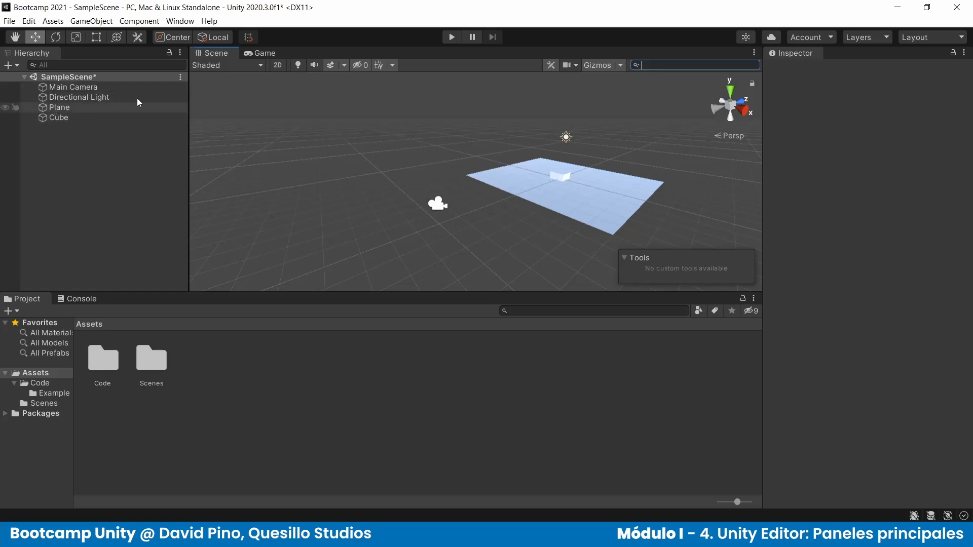
# - Search the Scene view for Plane, and replace the search with Cube to compare how each object is isolated
pyautogui.write('Plane')
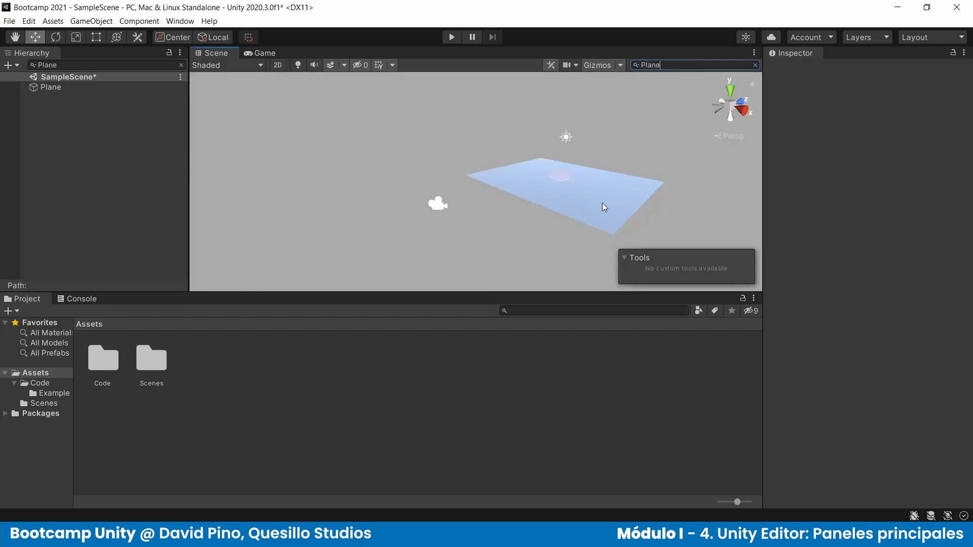
pyautogui.keyDown('alt'); pyautogui.moveTo(577, 206); pyautogui.dragTo(403, 172); pyautogui.keyUp('alt')
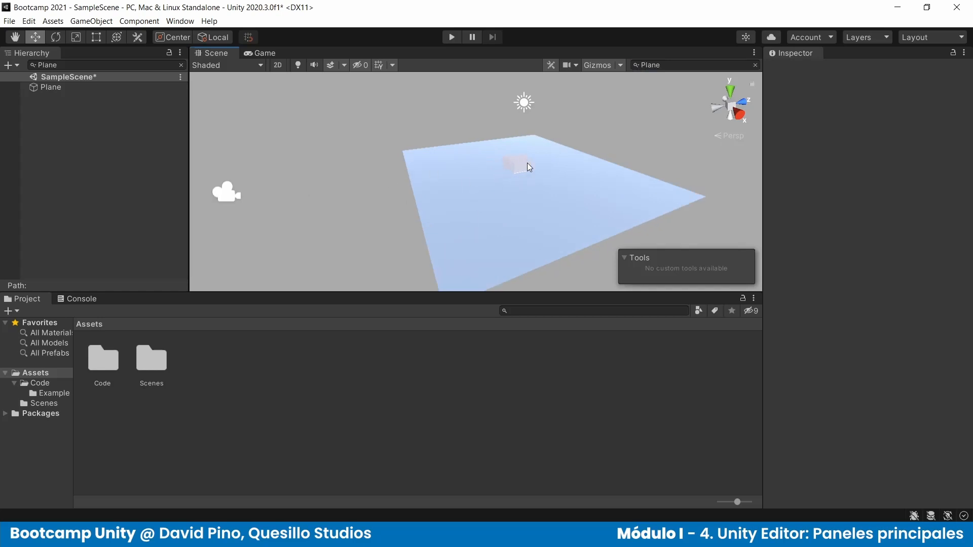
pyautogui.doubleClick(650, 65)
pyautogui.write('Cubre')
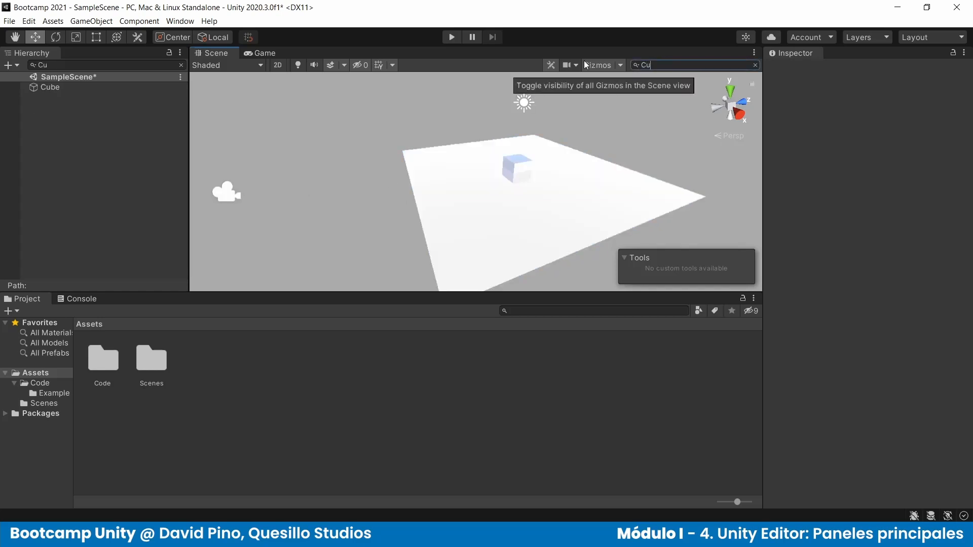
pyautogui.press('BackSpace')
pyautogui.press('BackSpace')
pyautogui.write('e')
# - Move the Cube down below the Plane to about Y -2.55 and clear the scene search
pyautogui.click(520, 169)
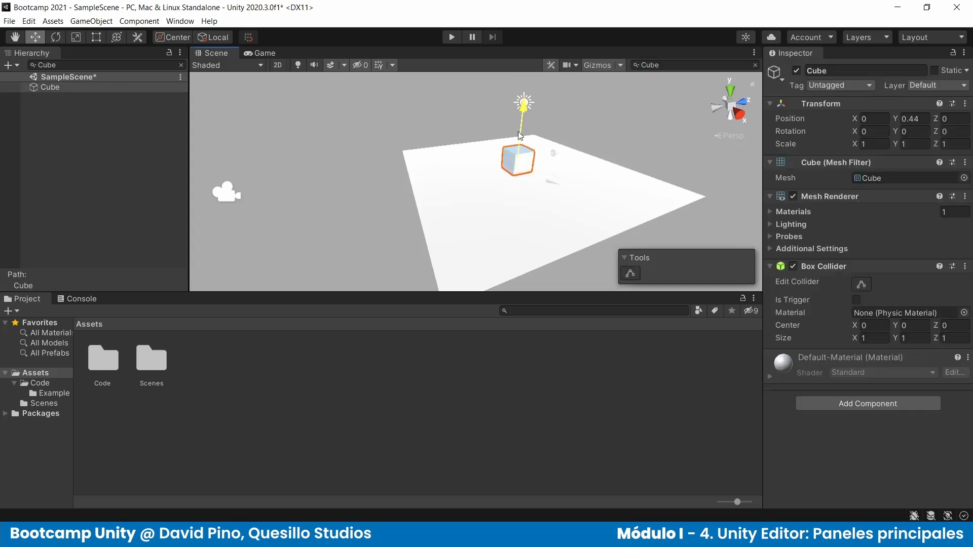
pyautogui.moveTo(522, 125); pyautogui.dragTo(507, 235)
pyautogui.click(375, 249)
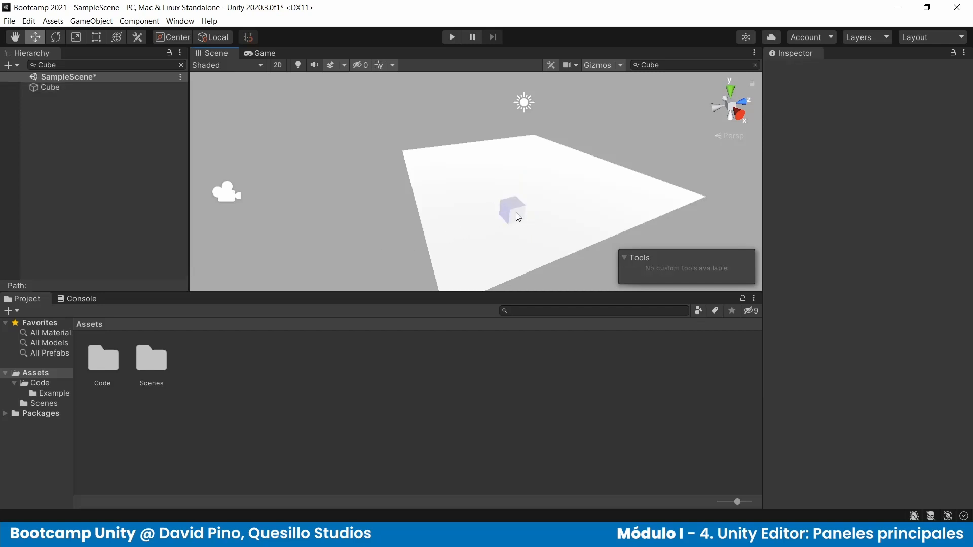
pyautogui.hotkey('ctrl', 'f')
pyautogui.press('BackSpace')
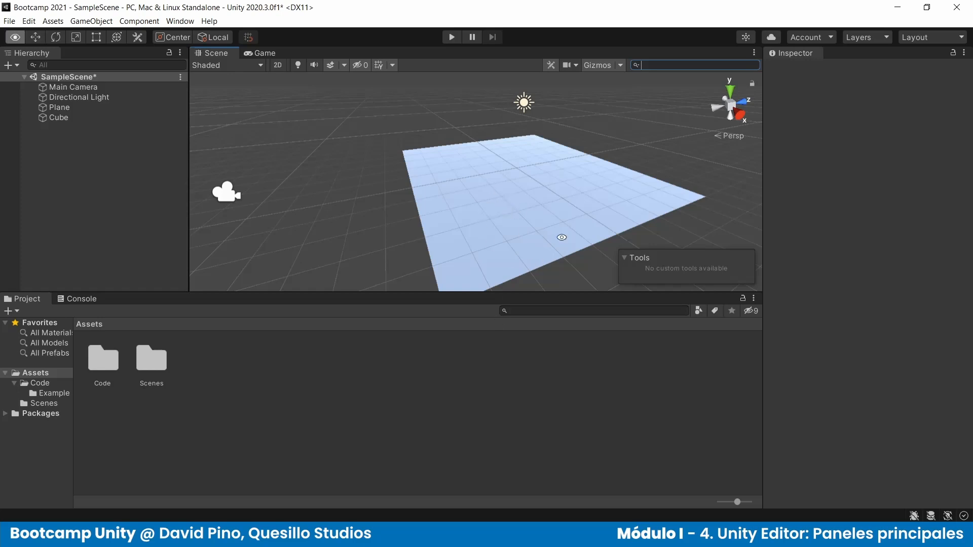
# - Examine the scene from the Top, Front, Left, Right and Back views, return to free perspective and review the view orientation options
pyautogui.keyDown('alt'); pyautogui.moveTo(562, 245); pyautogui.dragTo(596, 153); pyautogui.keyUp('alt')
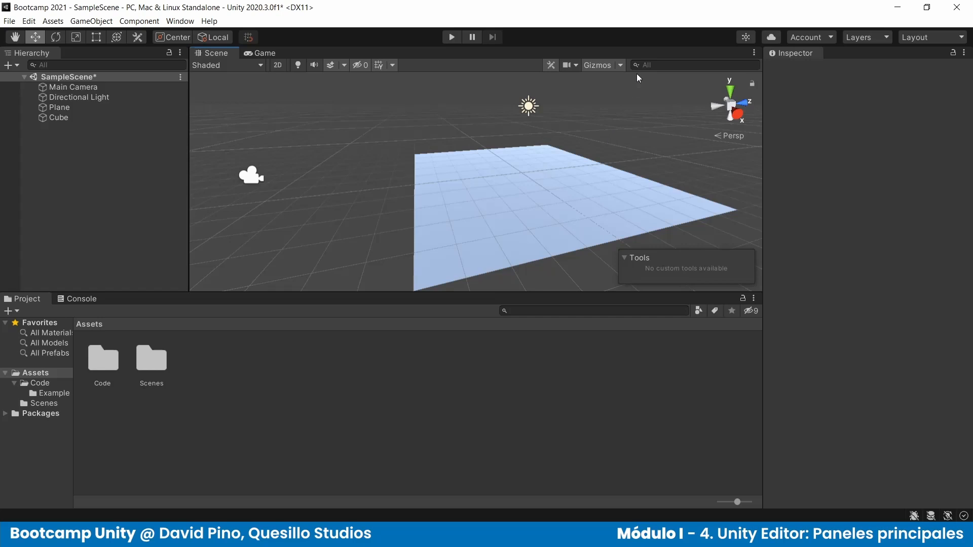
pyautogui.scroll(-3, 555, 165)
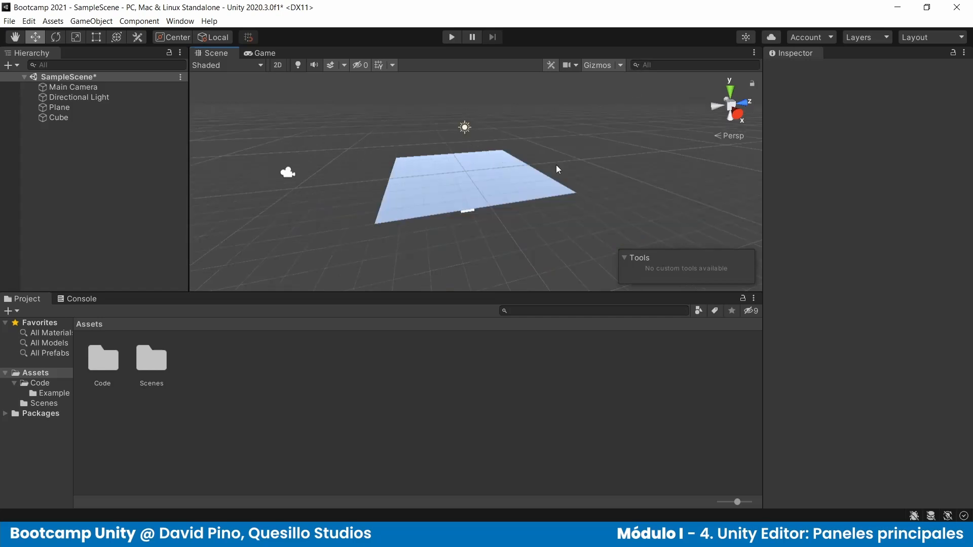
pyautogui.click(731, 92)
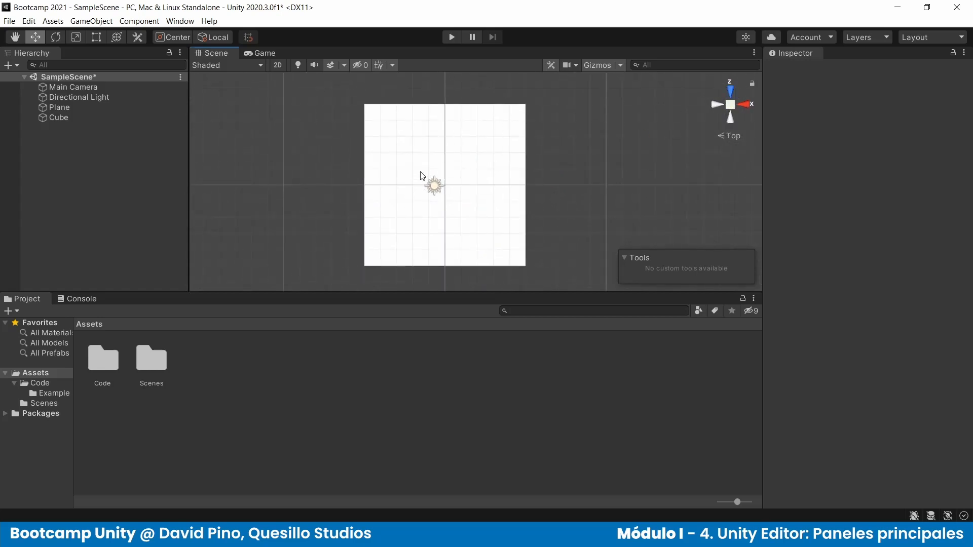
pyautogui.click(730, 93)
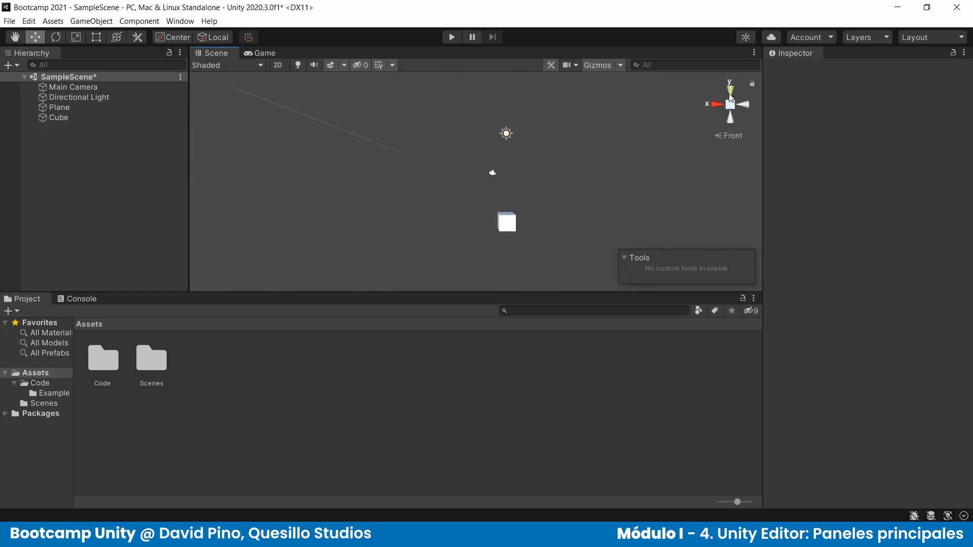
pyautogui.click(746, 105)
pyautogui.click(718, 103)
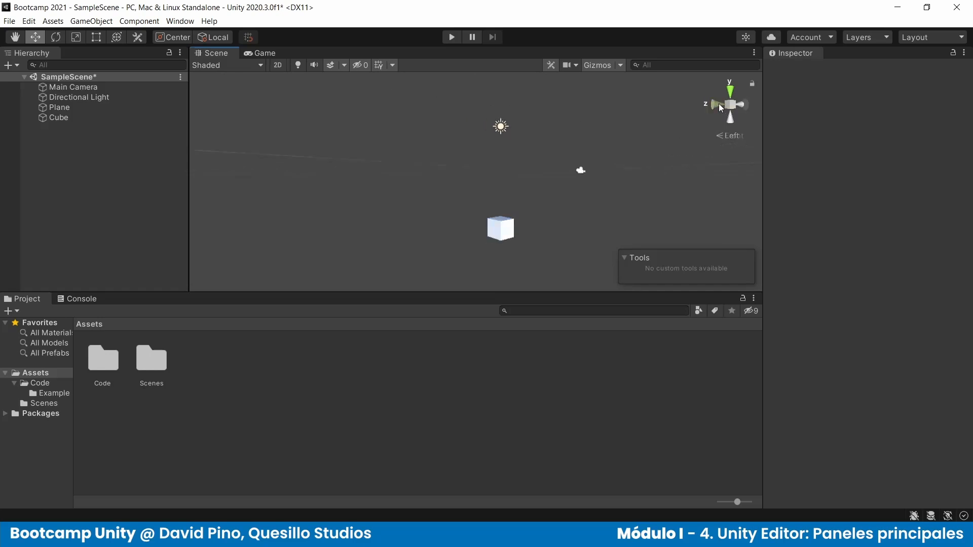
pyautogui.click(714, 105)
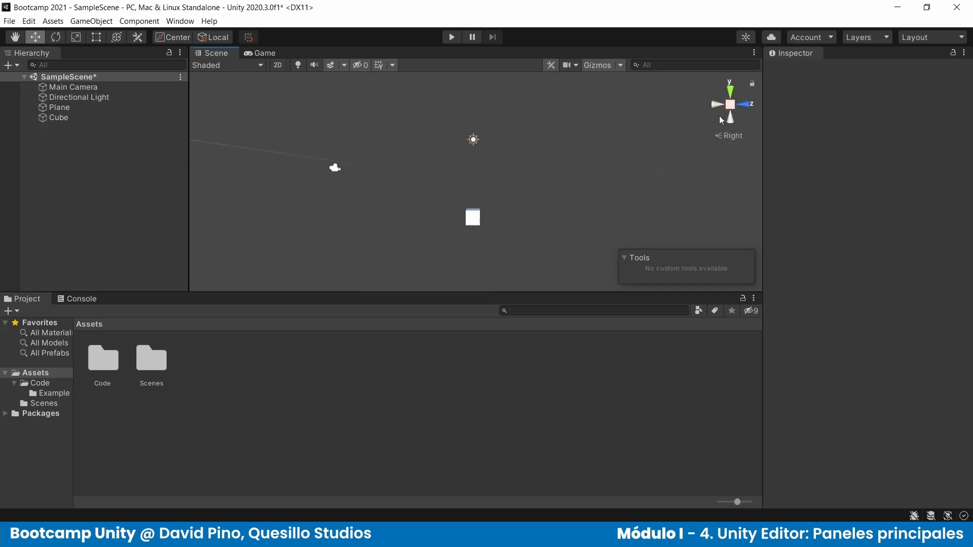
pyautogui.click(730, 105)
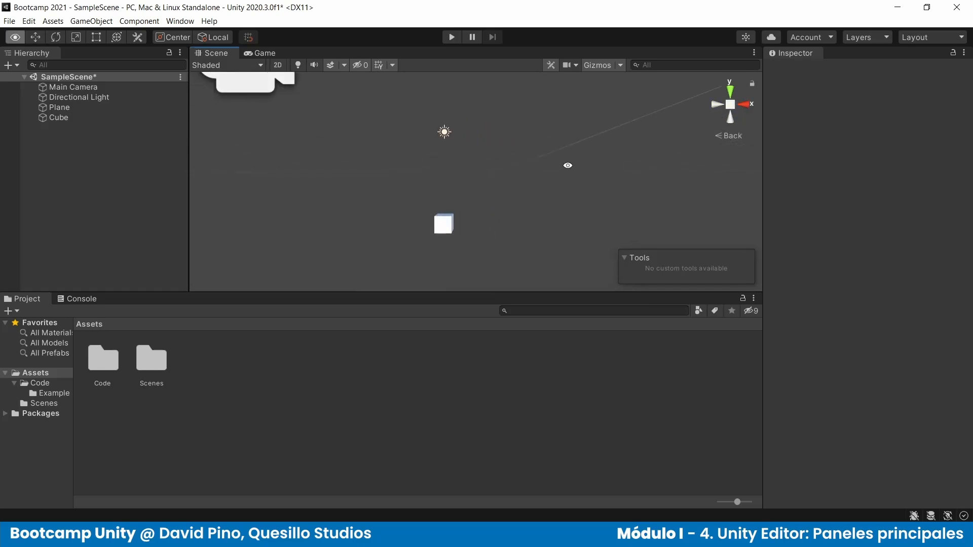
pyautogui.keyDown('alt'); pyautogui.moveTo(567, 163); pyautogui.dragTo(441, 248); pyautogui.keyUp('alt')
pyautogui.keyDown('alt'); pyautogui.moveTo(532, 219); pyautogui.dragTo(339, 202); pyautogui.keyUp('alt')
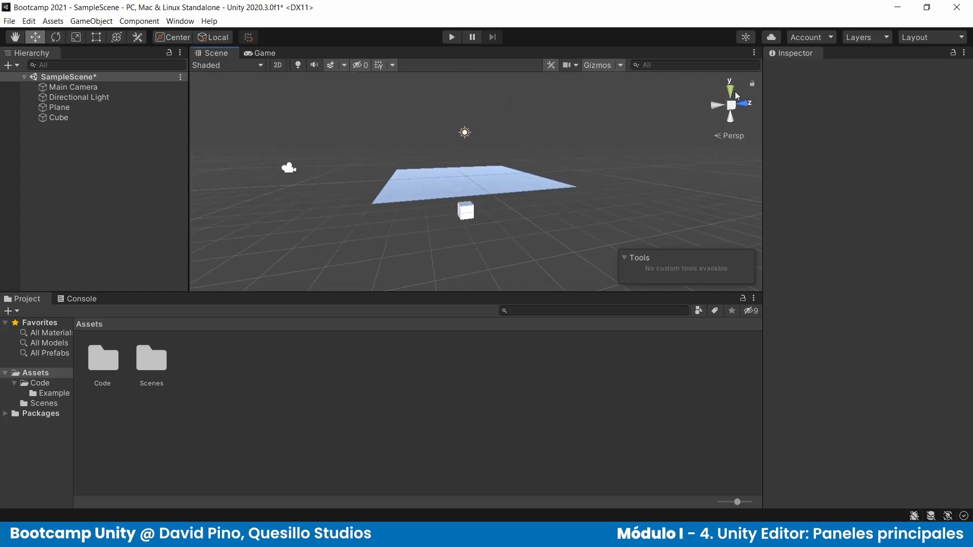
pyautogui.rightClick(730, 135)
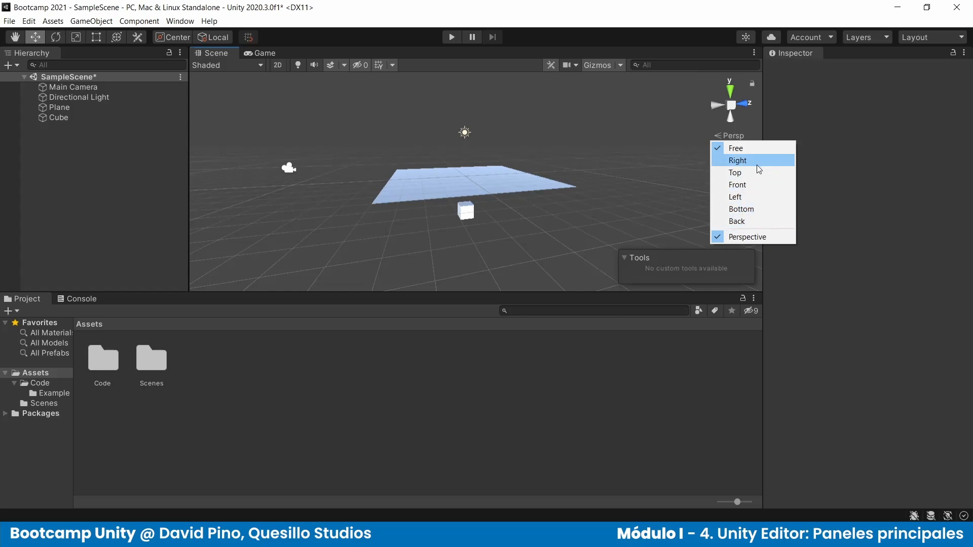
pyautogui.keyDown('alt'); pyautogui.moveTo(538, 236); pyautogui.dragTo(487, 238); pyautogui.keyUp('alt')
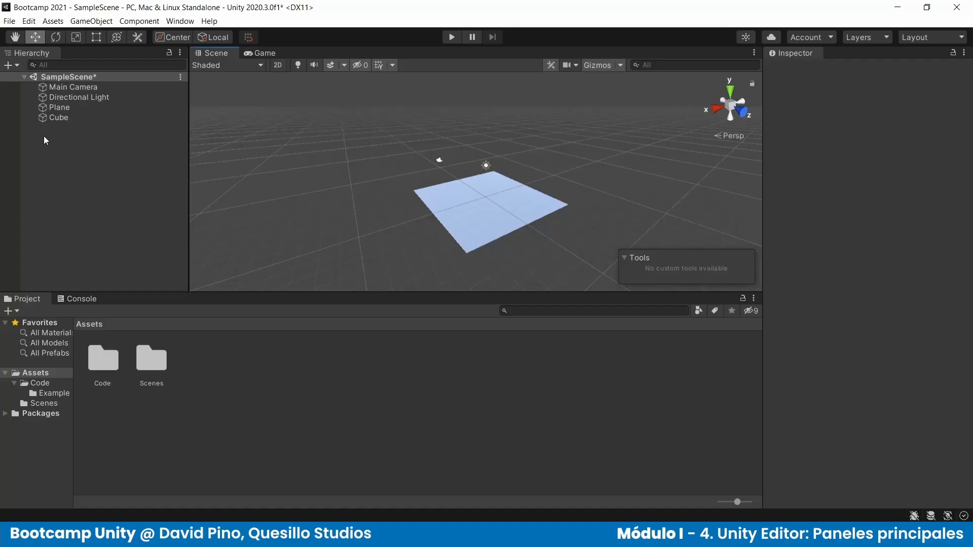
# - Select the Directional Light, Plane, Cube and Main Camera in the Hierarchy to examine how each is highlighted in the scene
pyautogui.click(61, 97)
pyautogui.moveTo(63, 107); pyautogui.dragTo(59, 120)
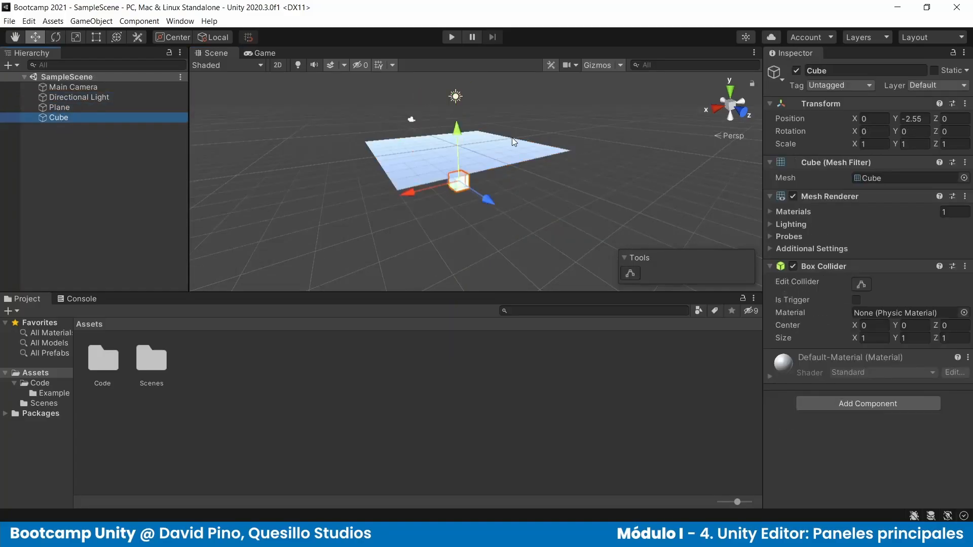
pyautogui.click(60, 107)
pyautogui.click(61, 97)
pyautogui.click(61, 89)
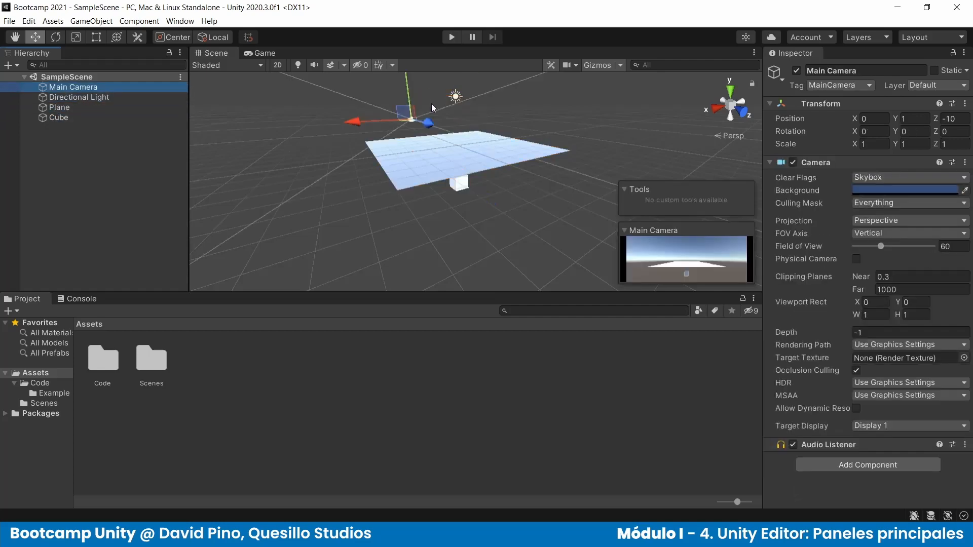
pyautogui.keyDown('alt'); pyautogui.moveTo(405, 159); pyautogui.dragTo(441, 114); pyautogui.keyUp('alt')
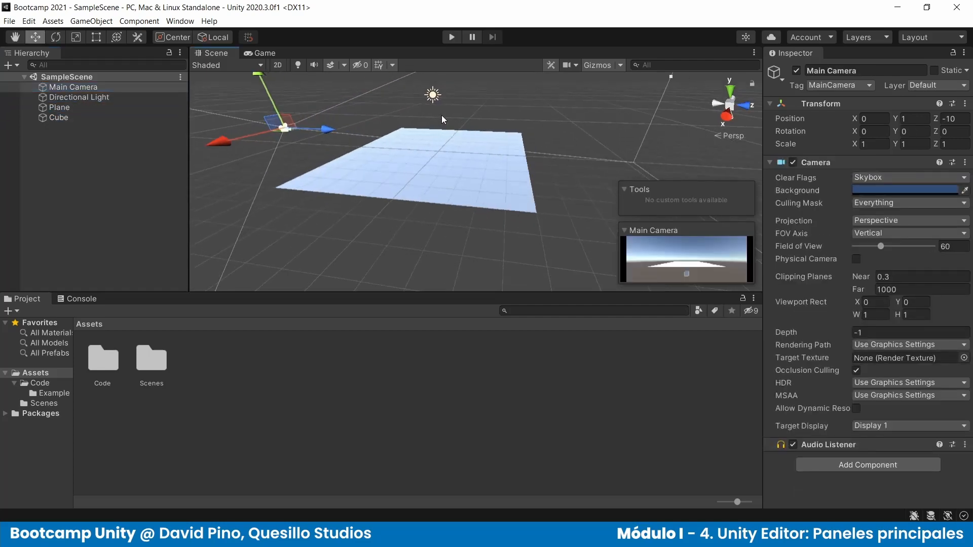
pyautogui.click(68, 117)
pyautogui.click(68, 107)
pyautogui.click(69, 88)
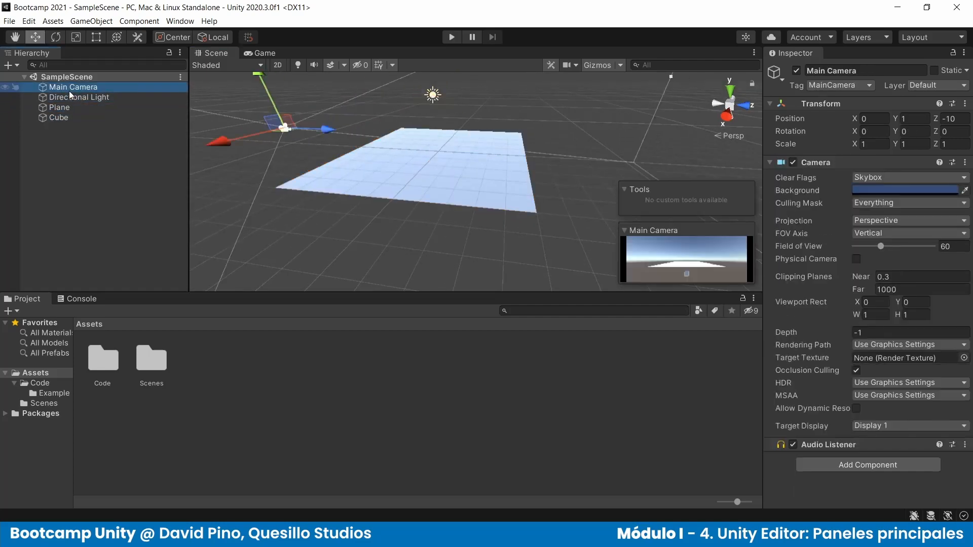
# - Review the Hierarchy's commands for editing and creating objects, dismiss them and select the Plane
pyautogui.click(77, 138)
pyautogui.rightClick(74, 143)
pyautogui.rightClick(55, 137)
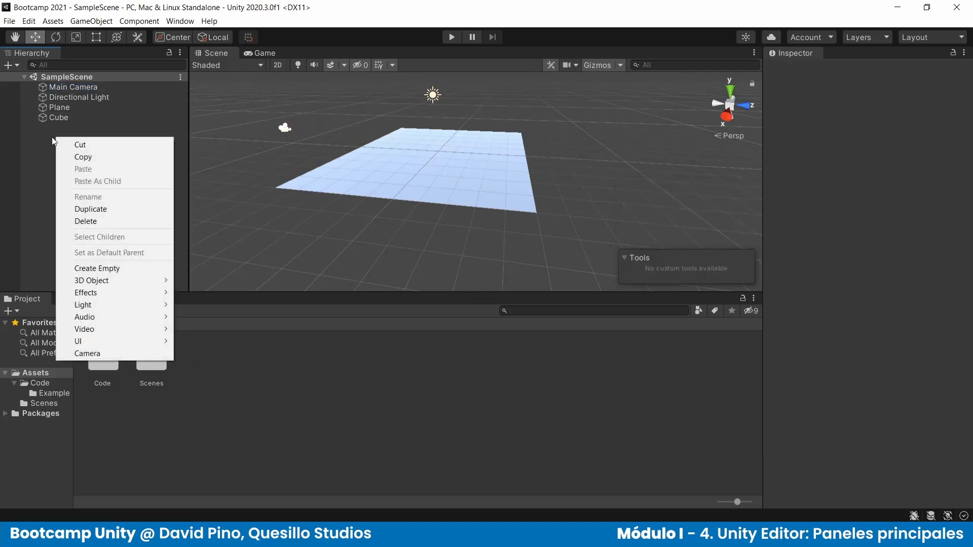
pyautogui.click(27, 125)
pyautogui.rightClick(41, 183)
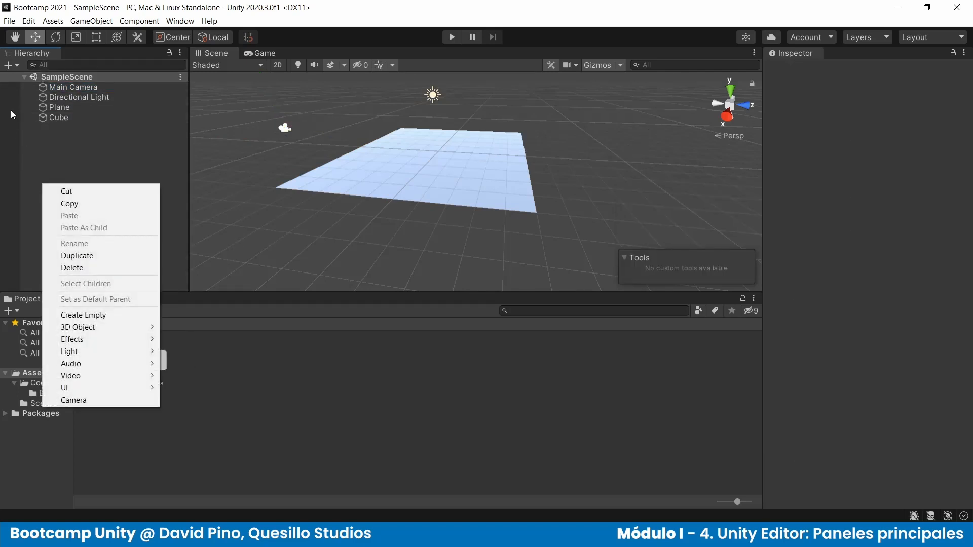
pyautogui.click(36, 107)
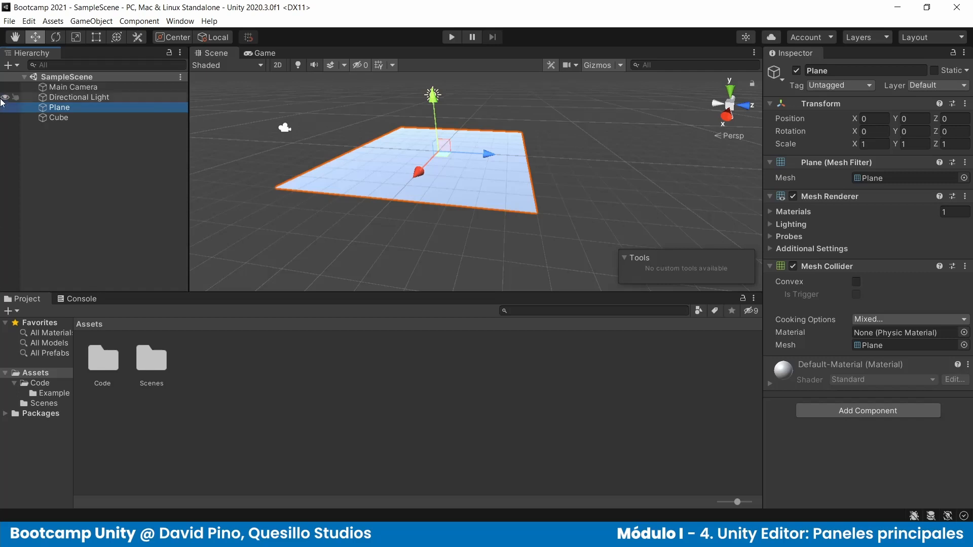
# - Review the Hierarchy's creation options for 3D objects, effects, lights, audio, video and UI, dismiss them and clear the selection
pyautogui.rightClick(34, 178)
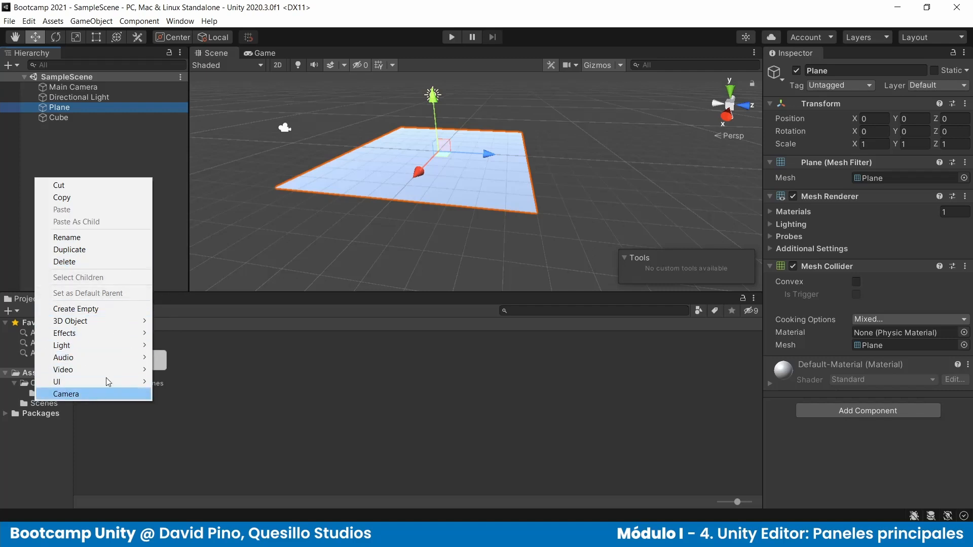
pyautogui.moveTo(116, 322)
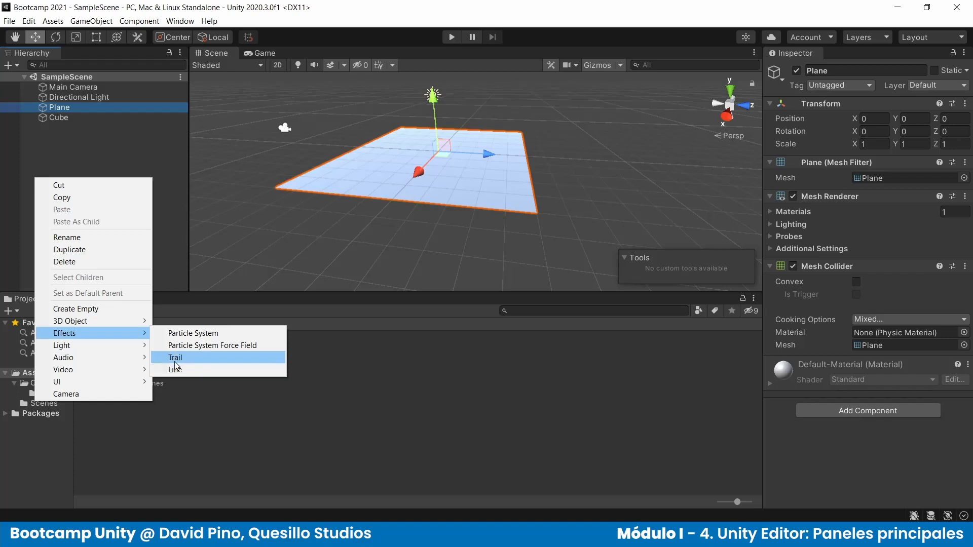
pyautogui.moveTo(133, 346)
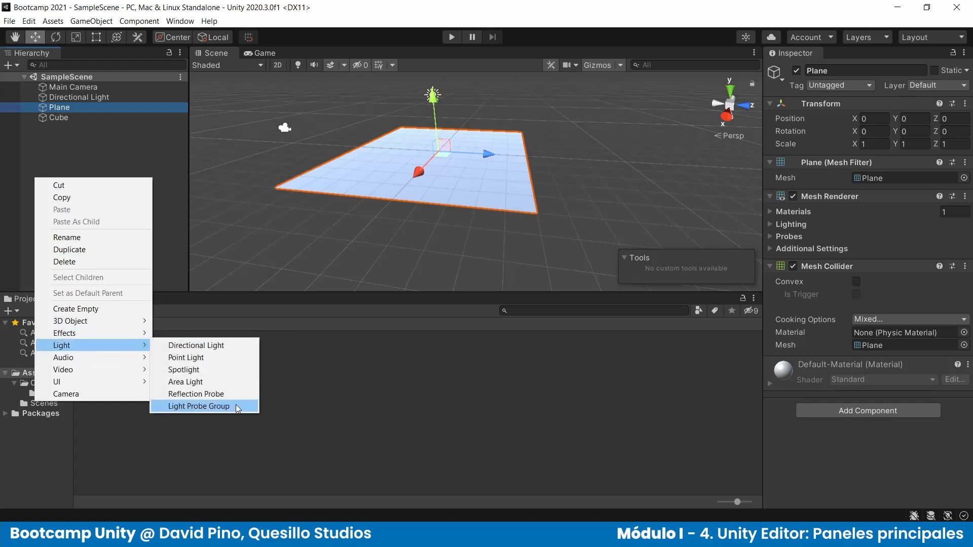
pyautogui.moveTo(136, 376)
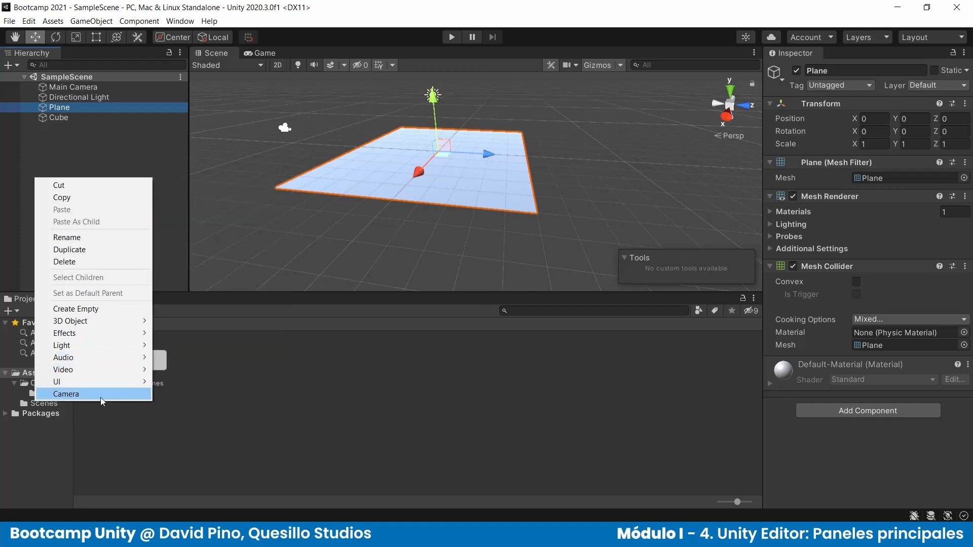
pyautogui.click(139, 148)
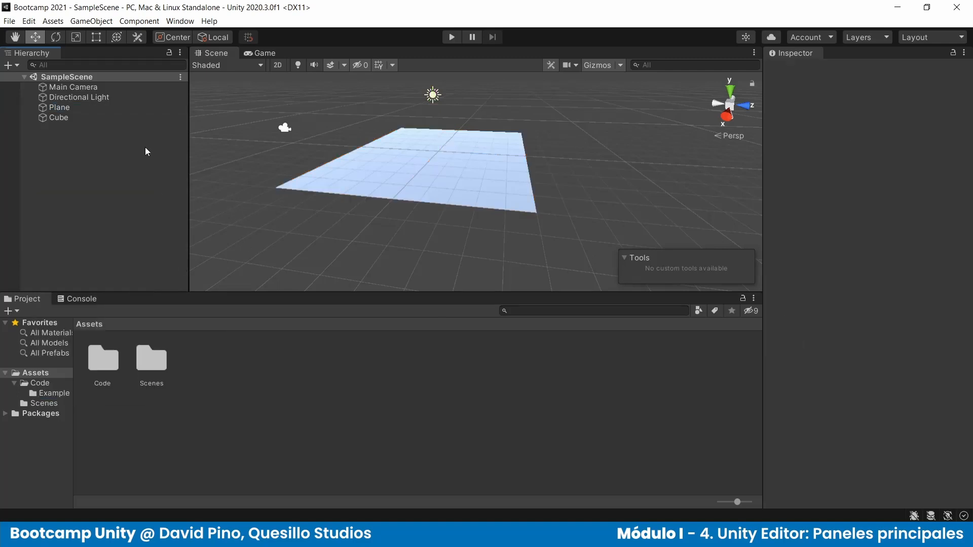
# - Create a Cylinder in the scene and raise it above the Plane to about Y 2.93
pyautogui.moveTo(218, 177); pyautogui.dragTo(315, 208, button='middle')
pyautogui.moveTo(496, 181); pyautogui.dragTo(453, 172, button='middle')
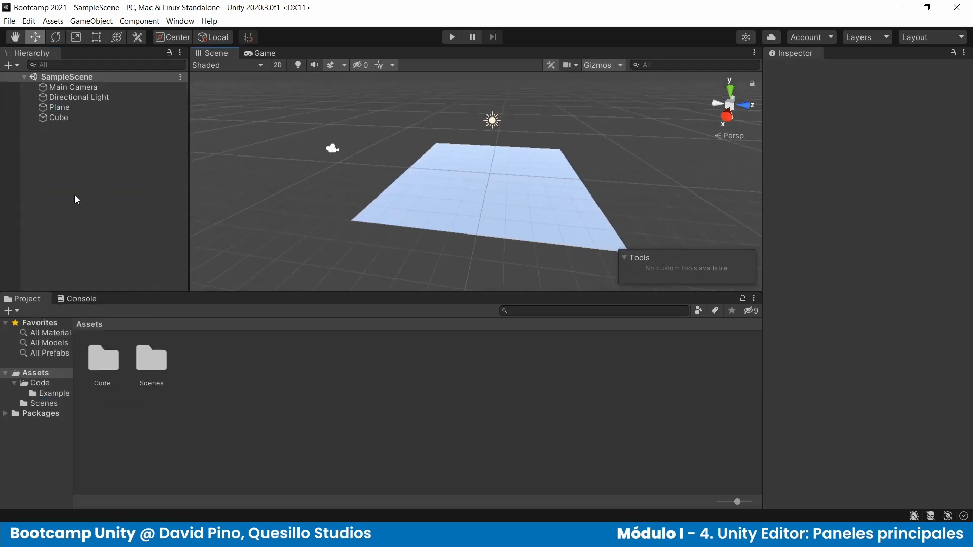
pyautogui.rightClick(76, 194)
pyautogui.moveTo(173, 338)
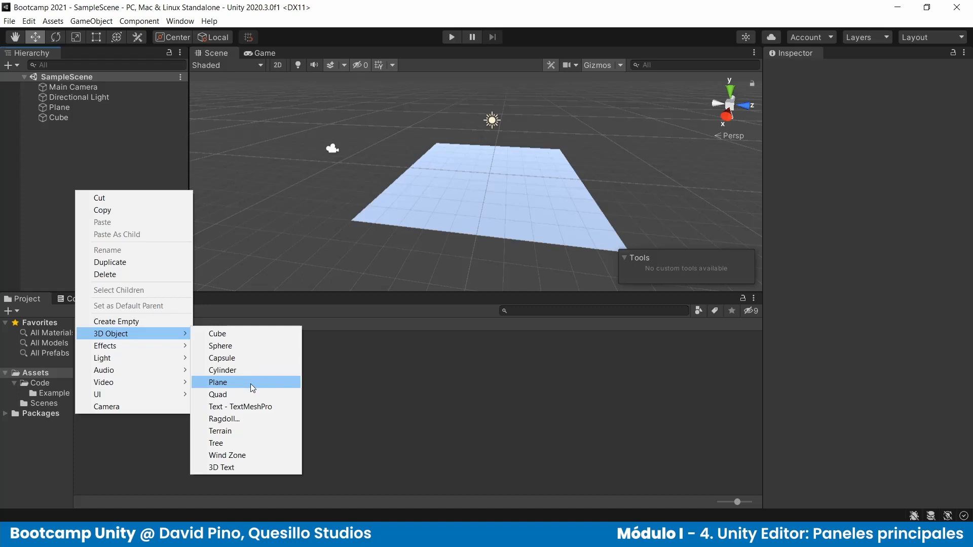
pyautogui.click(239, 371)
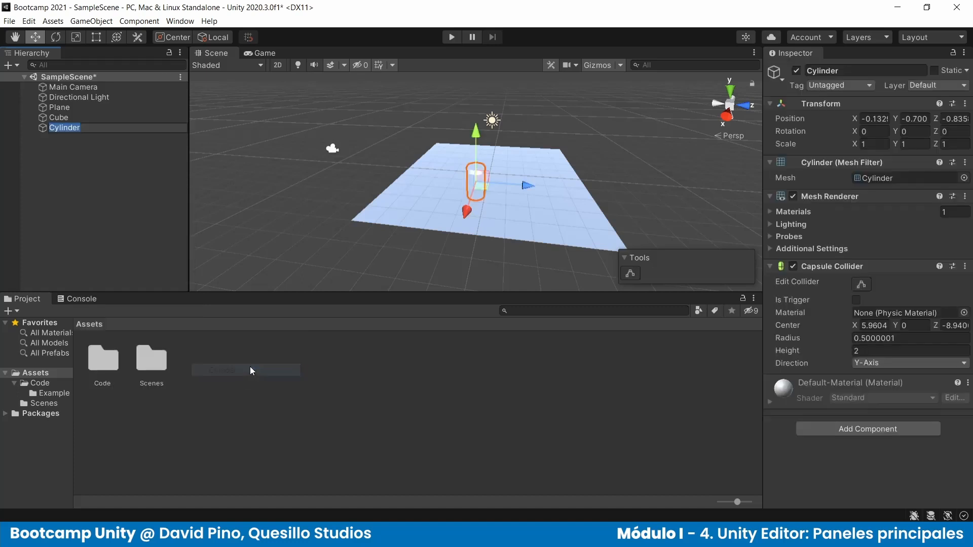
pyautogui.moveTo(482, 153); pyautogui.dragTo(166, 200)
pyautogui.scroll(5, 512, 130)
pyautogui.moveTo(532, 127); pyautogui.dragTo(405, 184, button='middle')
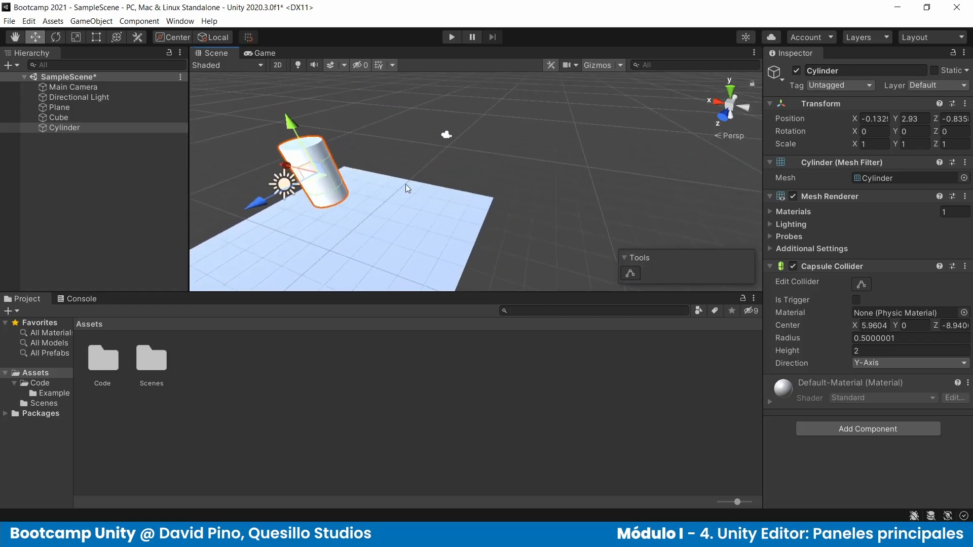
# - Move the Cylinder along its axes to about X -3.06, Y 3.85, Z 0.42, deselect it and save the scene
pyautogui.click(73, 130)
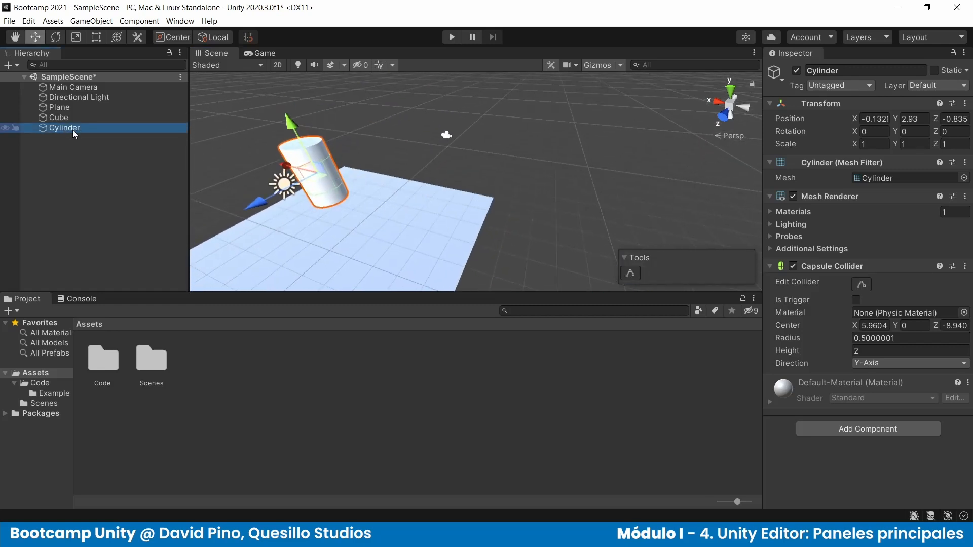
pyautogui.moveTo(283, 165); pyautogui.dragTo(396, 194)
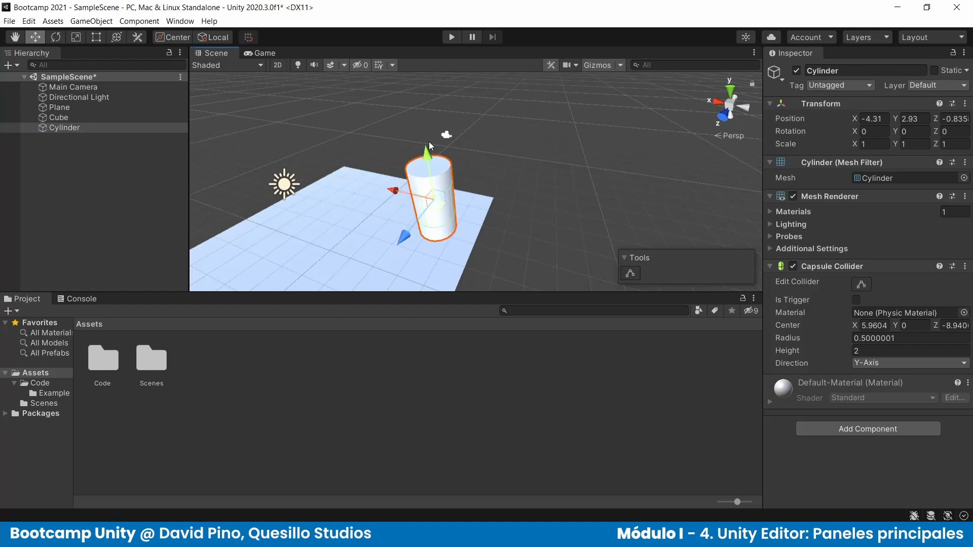
pyautogui.moveTo(429, 157); pyautogui.dragTo(421, 103)
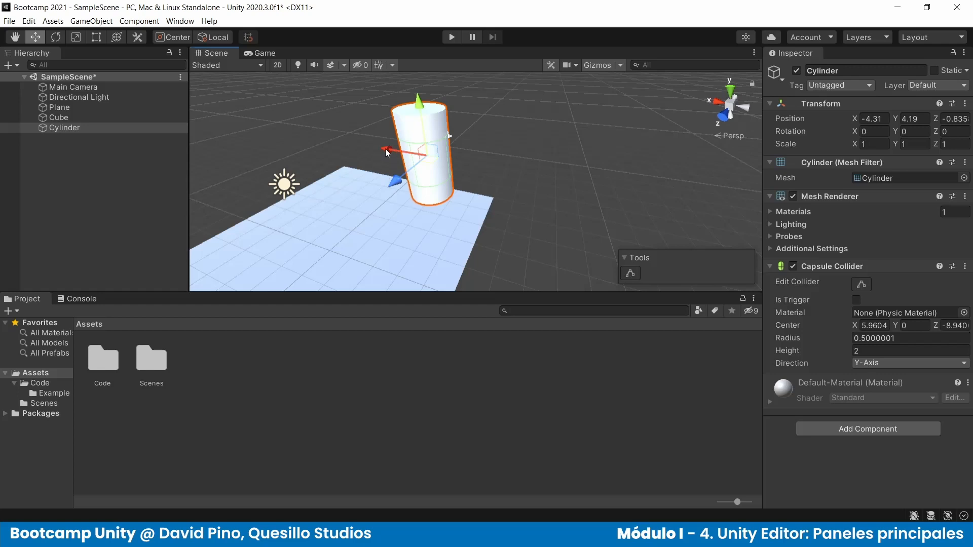
pyautogui.moveTo(385, 148); pyautogui.dragTo(372, 171)
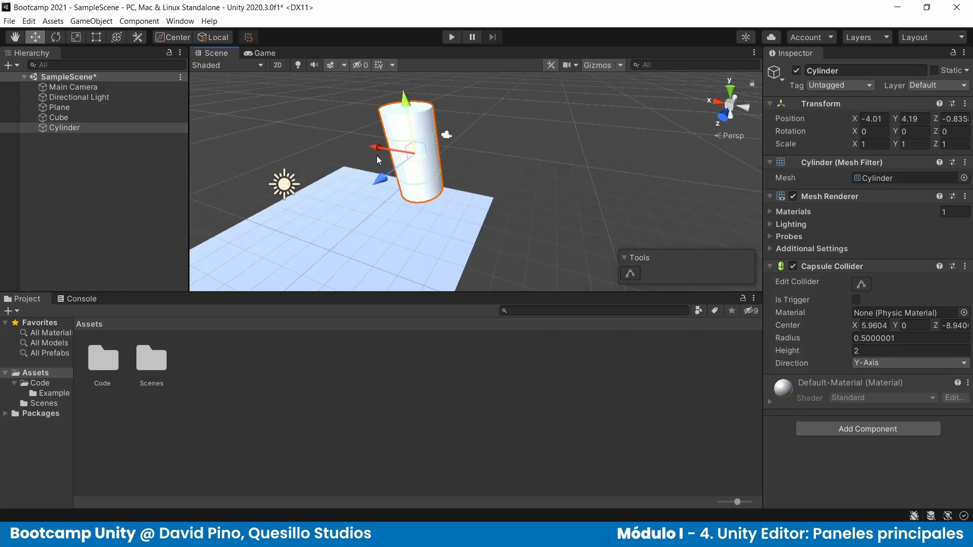
pyautogui.moveTo(385, 178)
pyautogui.mouseDown()
pyautogui.moveTo(339, 208)
pyautogui.moveTo(380, 187)
pyautogui.mouseUp()
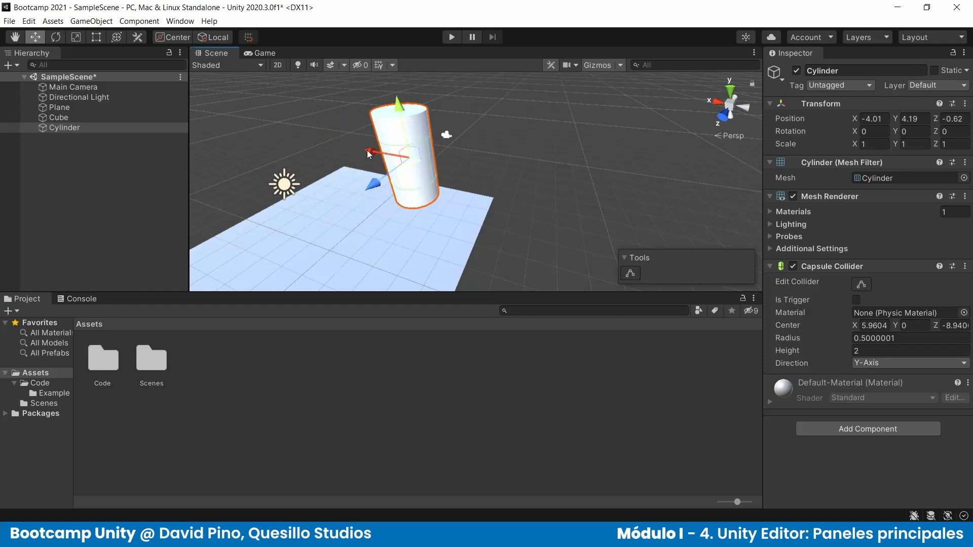
pyautogui.moveTo(367, 150); pyautogui.dragTo(332, 175)
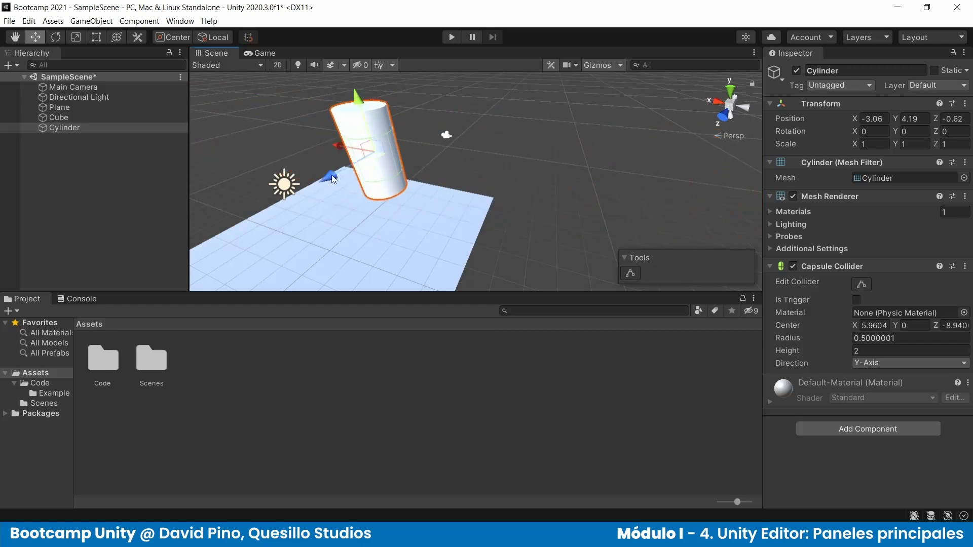
pyautogui.moveTo(362, 103)
pyautogui.mouseDown()
pyautogui.moveTo(360, 171)
pyautogui.moveTo(362, 110)
pyautogui.mouseUp()
pyautogui.moveTo(342, 198); pyautogui.dragTo(275, 217)
pyautogui.click(129, 211)
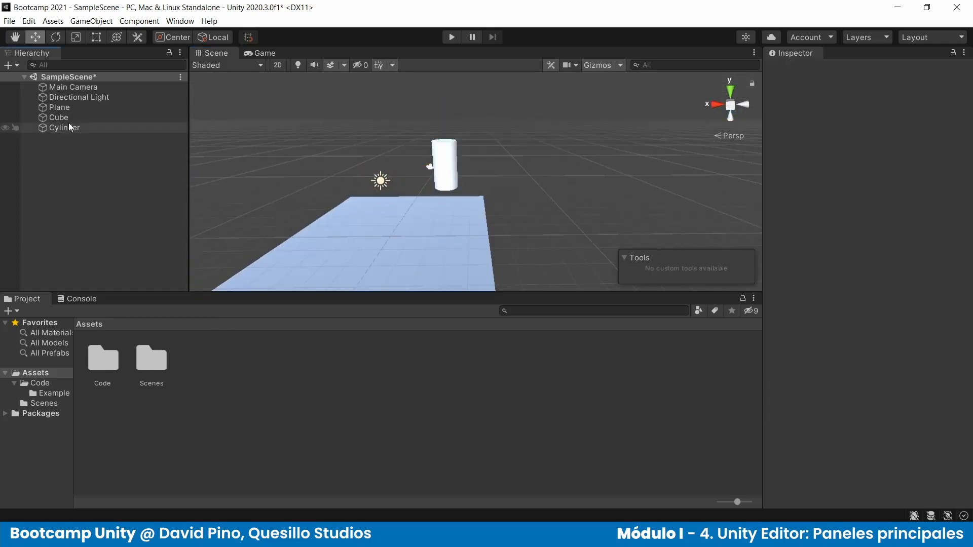
pyautogui.hotkey('ctrl', 's')
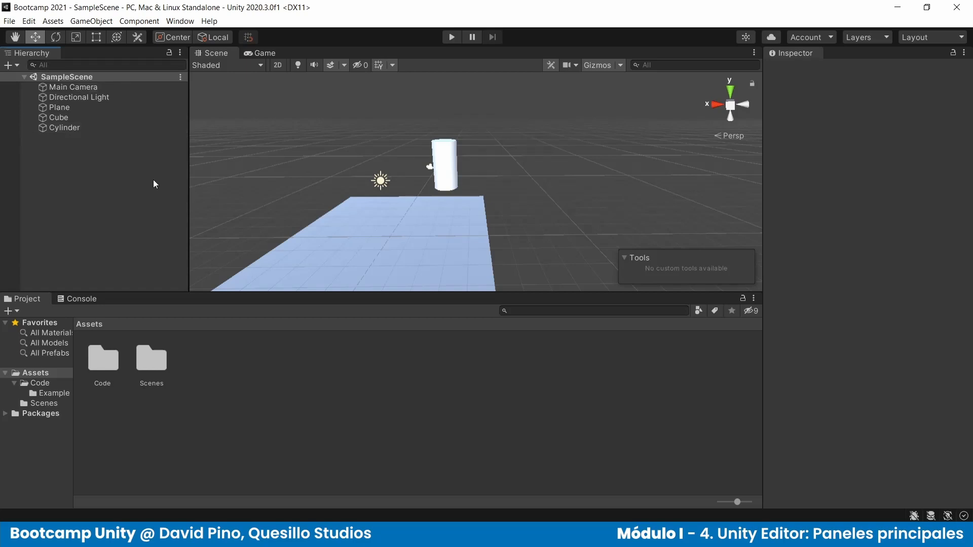
# - Review the Hierarchy's two lists of object creation options and dismiss them
pyautogui.click(12, 64)
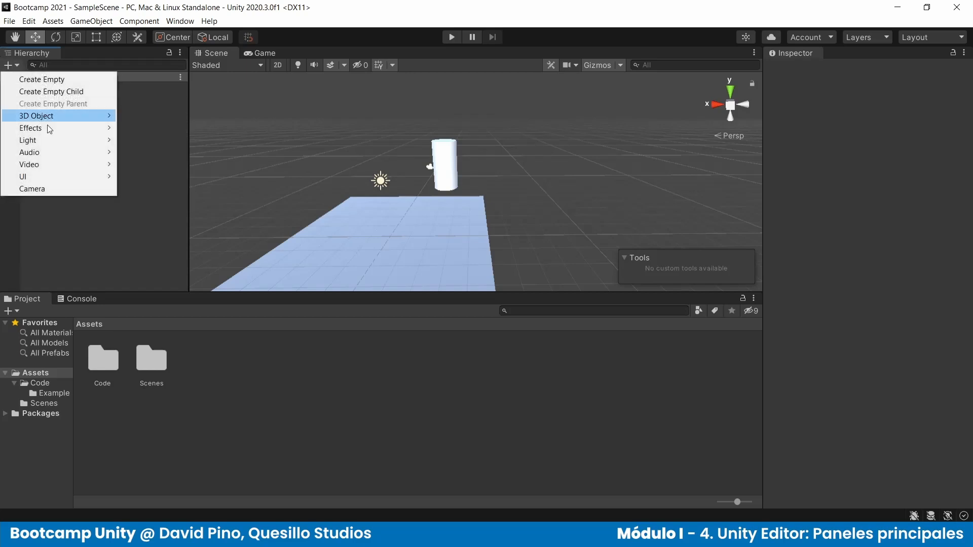
pyautogui.click(129, 202)
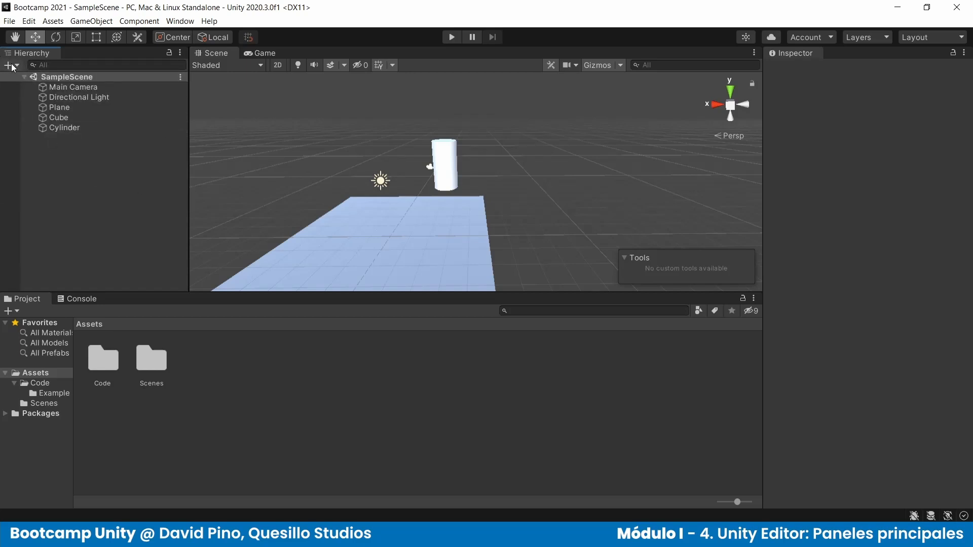
pyautogui.rightClick(118, 215)
pyautogui.click(108, 155)
# - Search the Hierarchy for "Plane" and clear the search
pyautogui.click(52, 68)
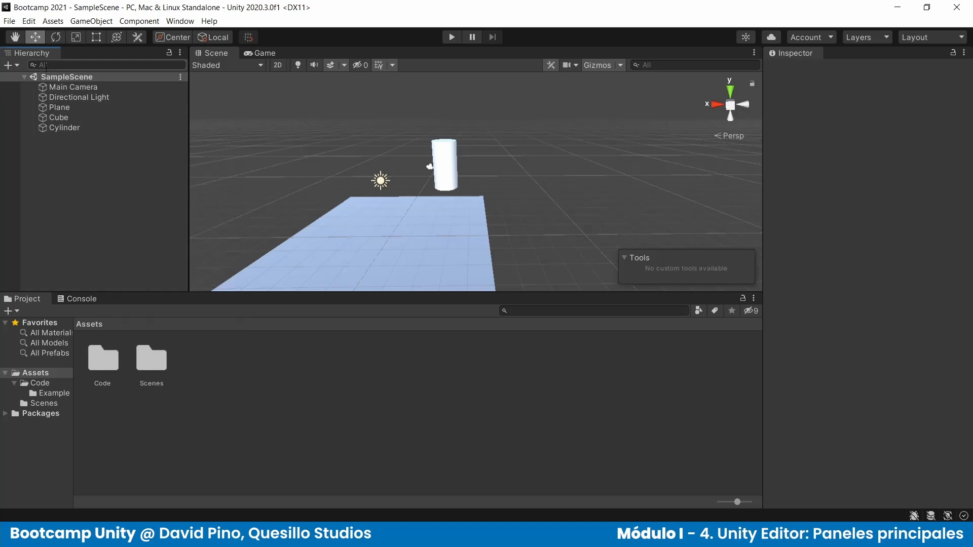
pyautogui.write('Plane')
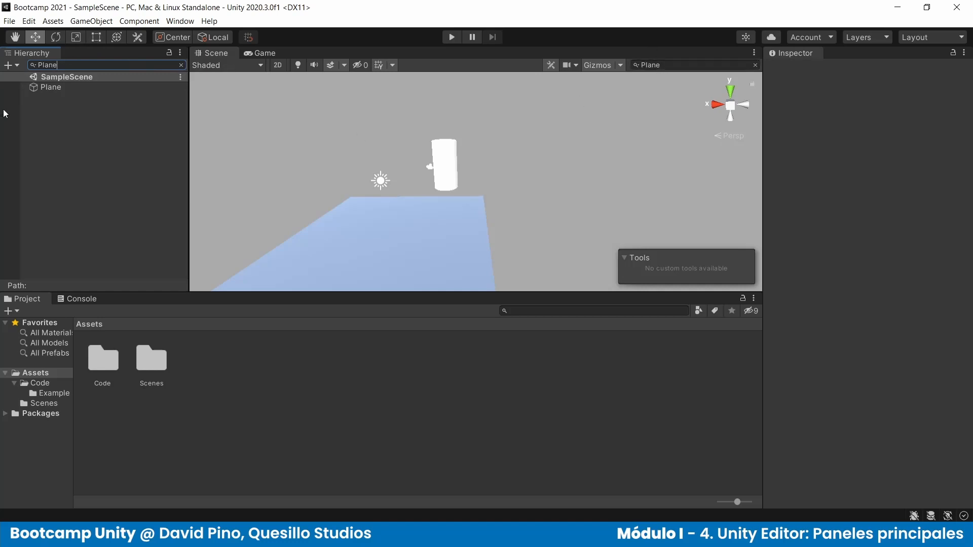
pyautogui.hotkey('ctrl', 'a')
pyautogui.press('BackSpace')
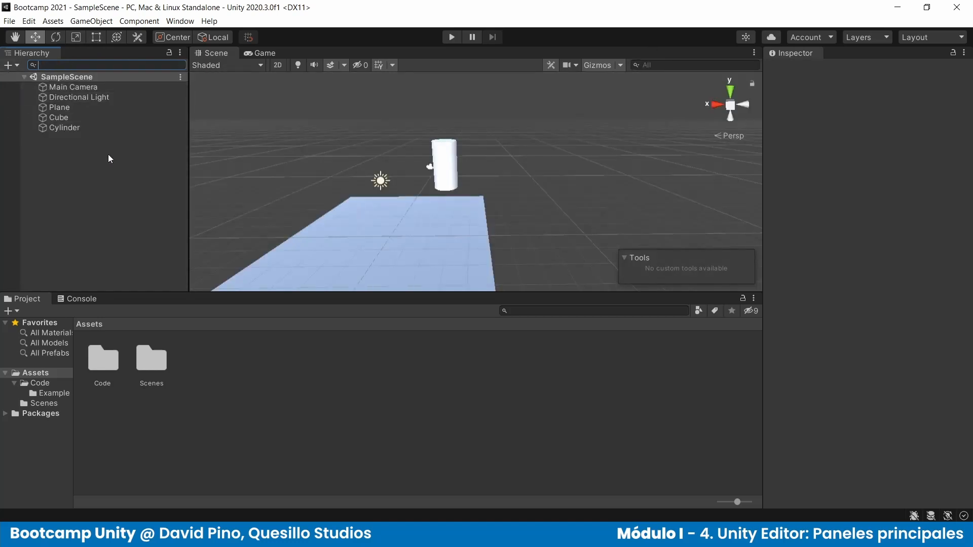
# - Review the commands available for the Cylinder, frame it in the Scene view and deselect it
pyautogui.rightClick(65, 128)
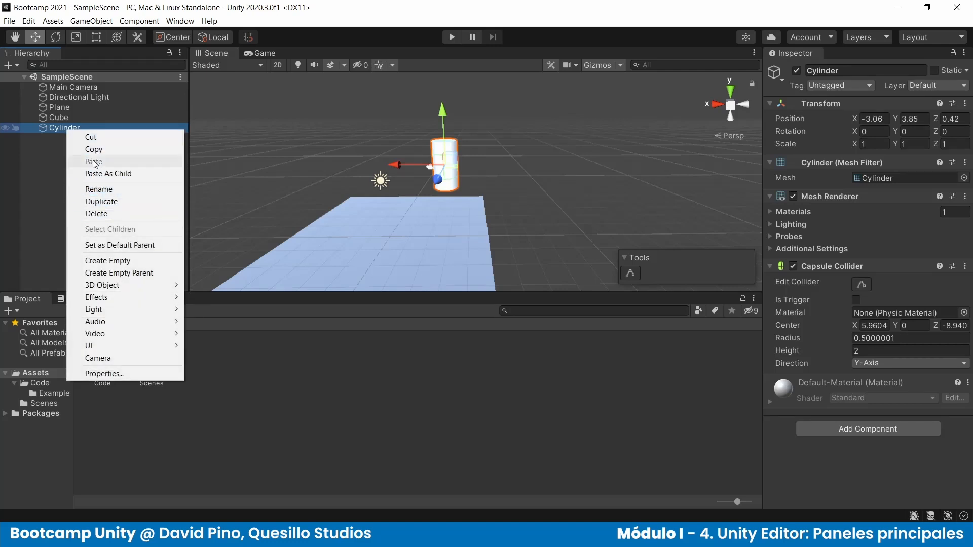
pyautogui.doubleClick(44, 127)
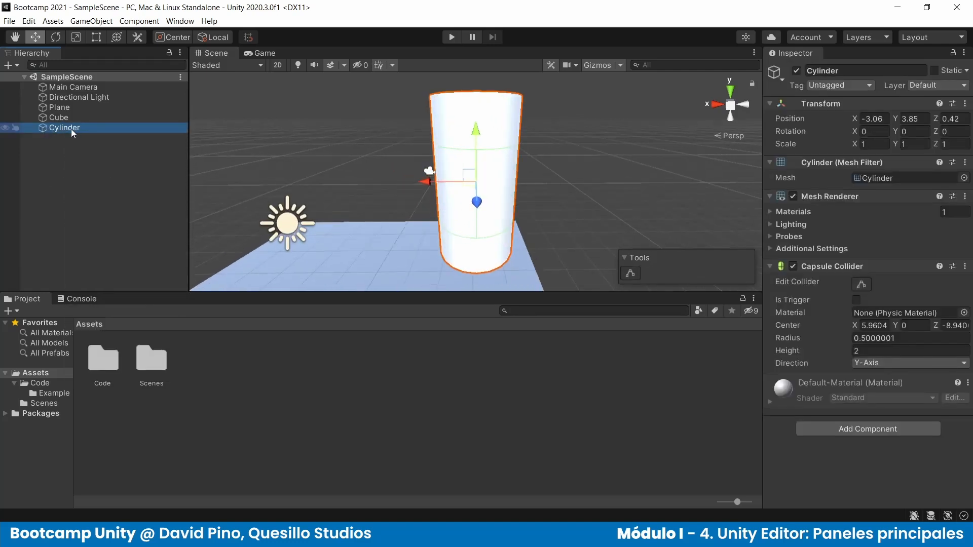
pyautogui.click(71, 129)
pyautogui.keyDown('ctrl'); pyautogui.click(67, 130); pyautogui.keyUp('ctrl')
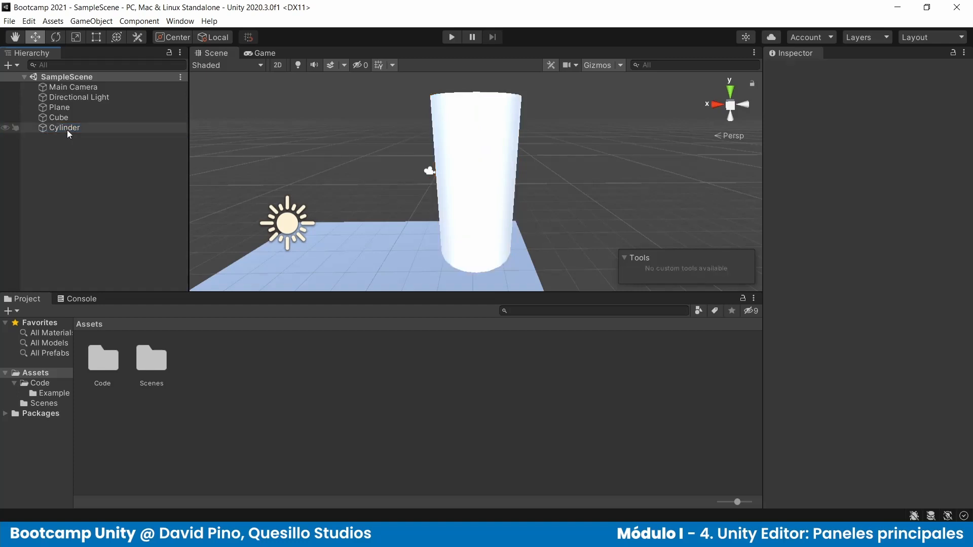
# - Duplicate the Cylinder in the Hierarchy
pyautogui.click(61, 127)
pyautogui.hotkey('ctrl', 'd')
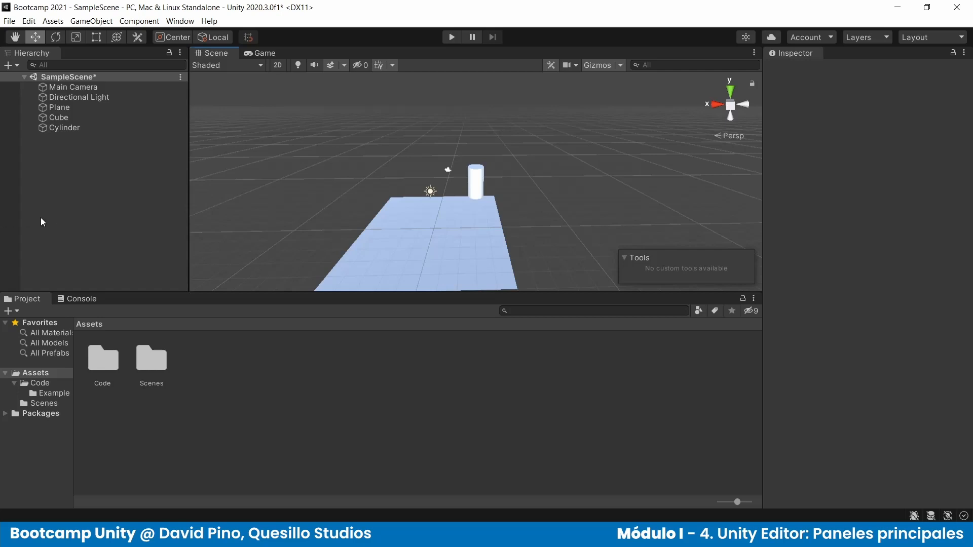
# - Select and frame the Cylinder, and review its available tags and layers without changing them
pyautogui.click(63, 129)
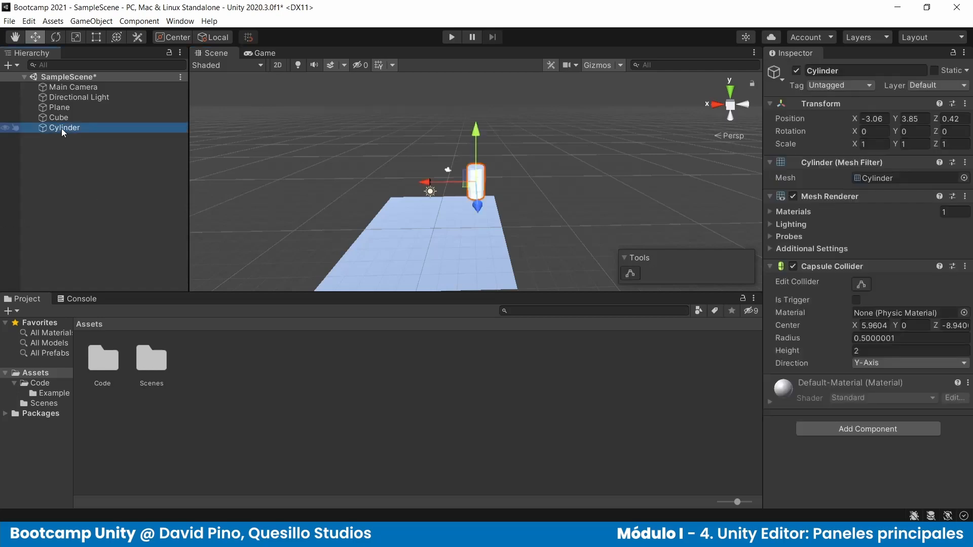
pyautogui.press('f')
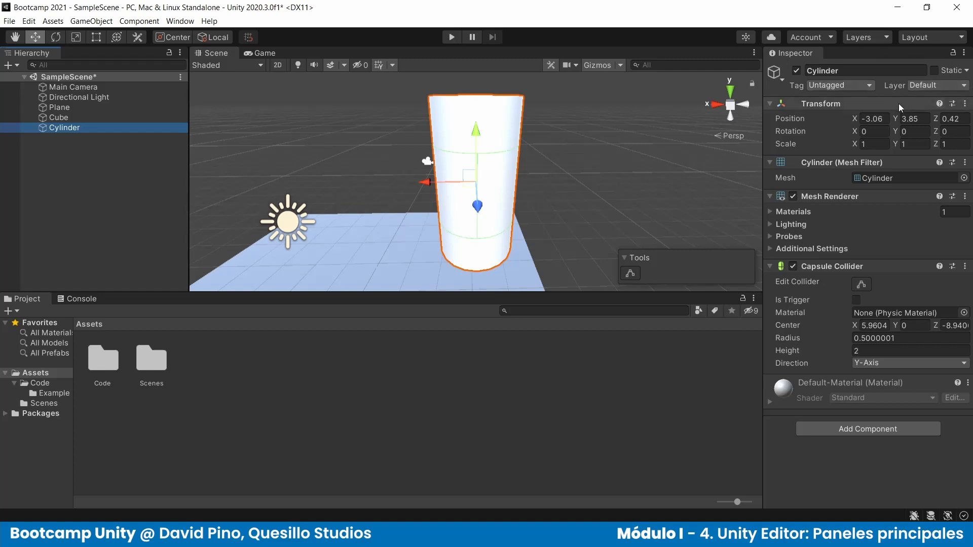
pyautogui.click(859, 85)
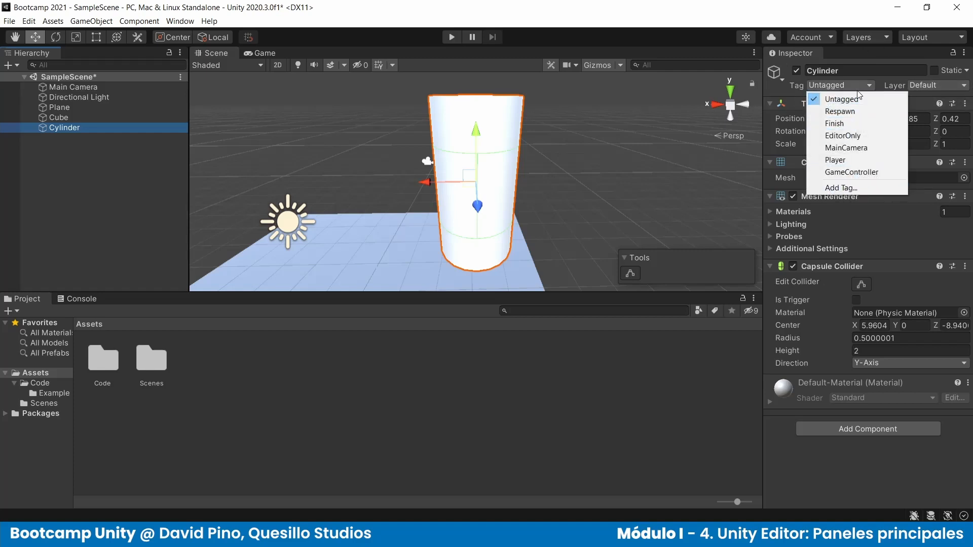
pyautogui.click(788, 87)
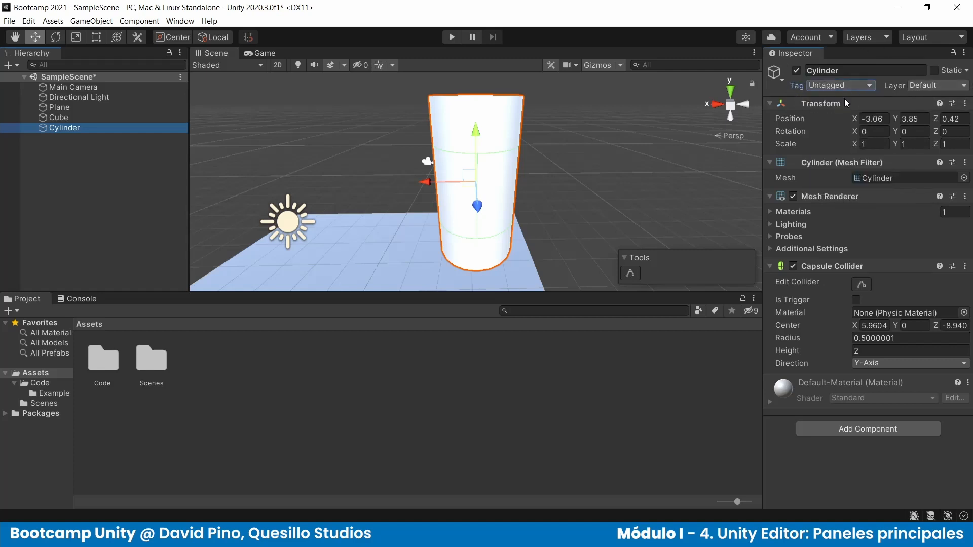
pyautogui.click(928, 85)
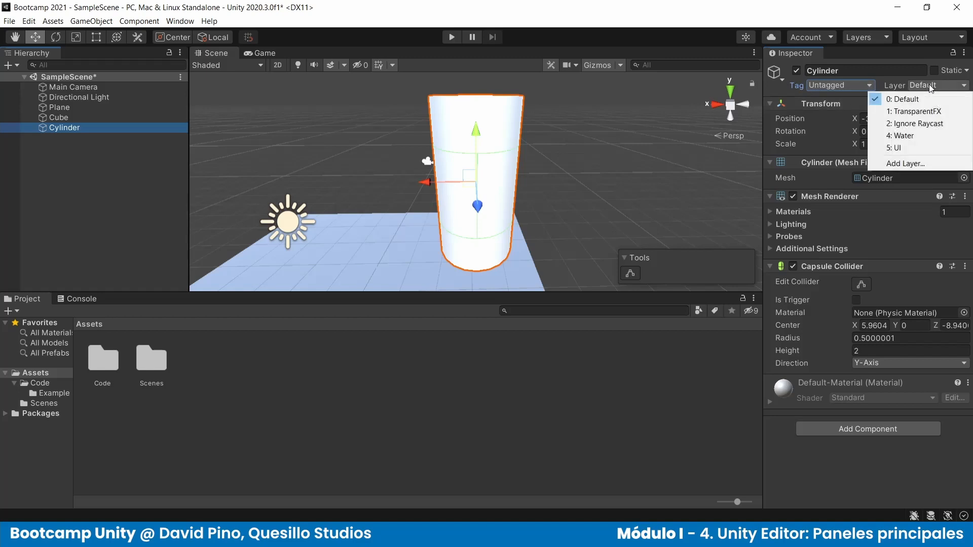
pyautogui.click(887, 87)
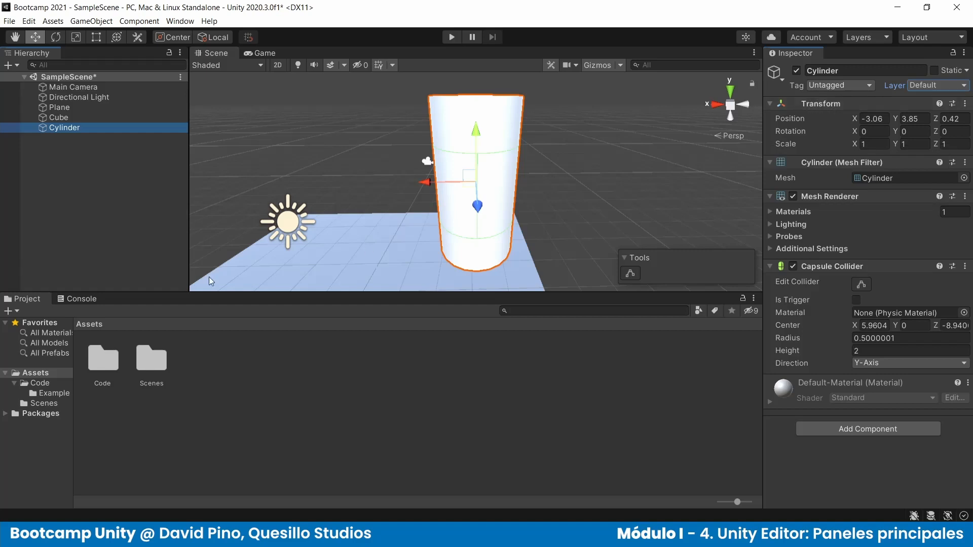
# - Collapse the Cylinder's Mesh Filter and Mesh Renderer components in the Inspector
pyautogui.click(525, 56)
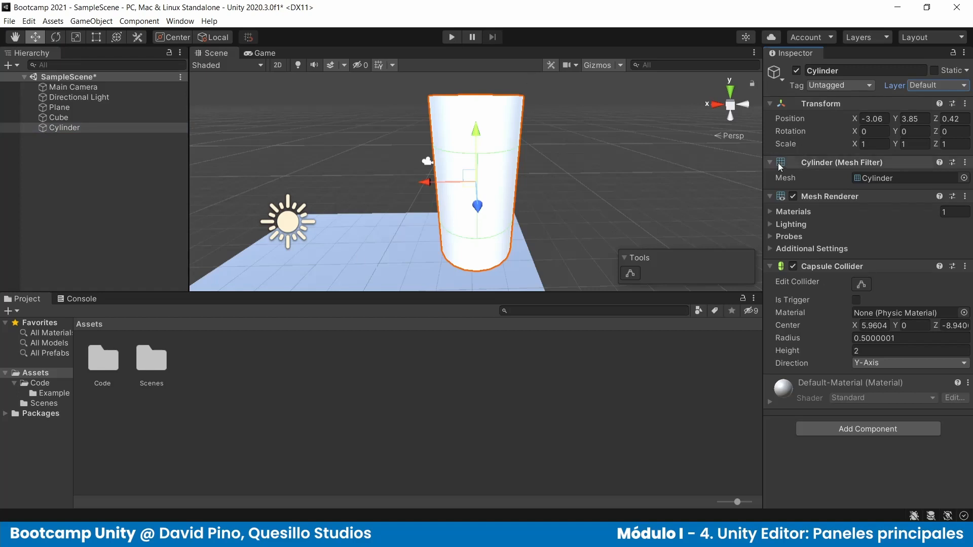
pyautogui.click(767, 162)
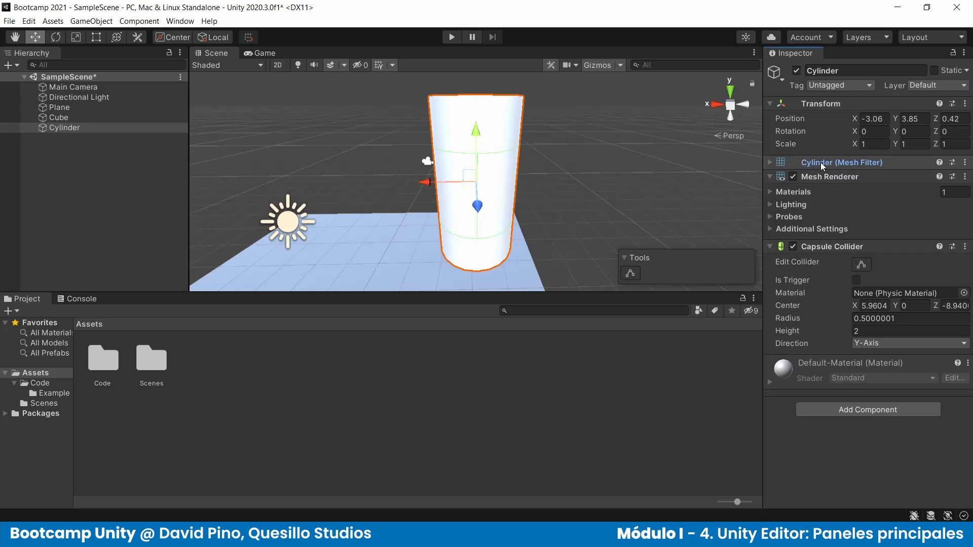
pyautogui.click(768, 176)
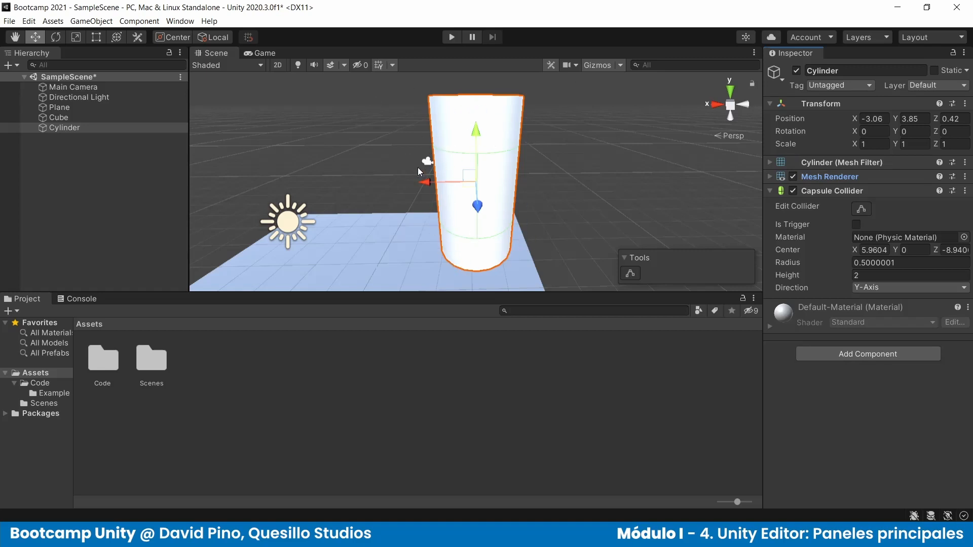
# - Switch the tool handle position to Pivot, then examine the Cylinder's Capsule Collider and Default-Material settings
pyautogui.press('z')
pyautogui.keyDown('alt'); pyautogui.moveTo(383, 156); pyautogui.dragTo(519, 59); pyautogui.keyUp('alt')
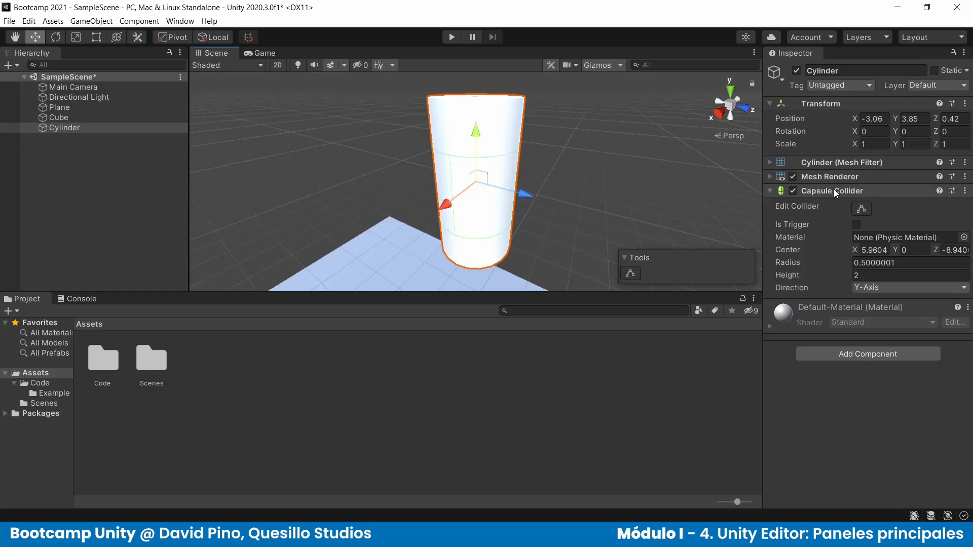
pyautogui.click(856, 225)
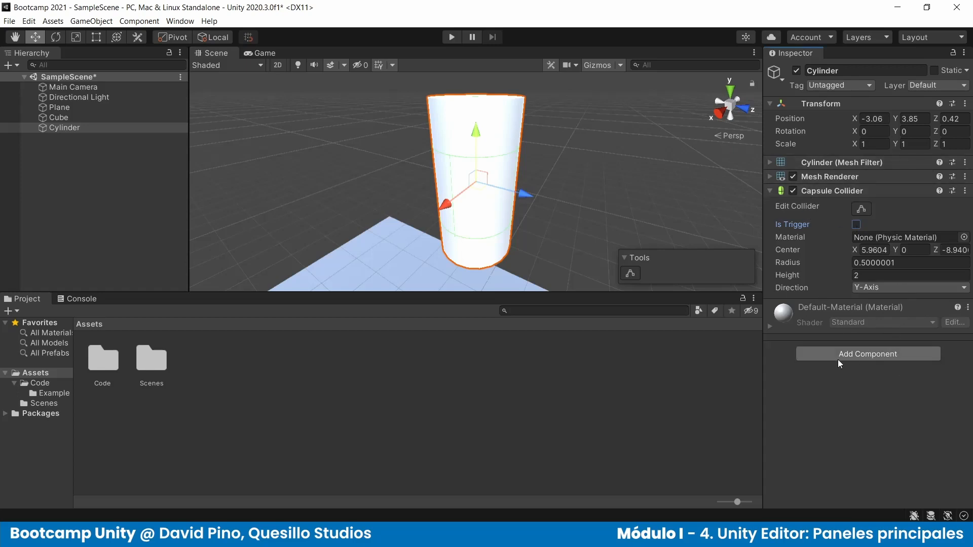
pyautogui.click(769, 325)
pyautogui.click(769, 325)
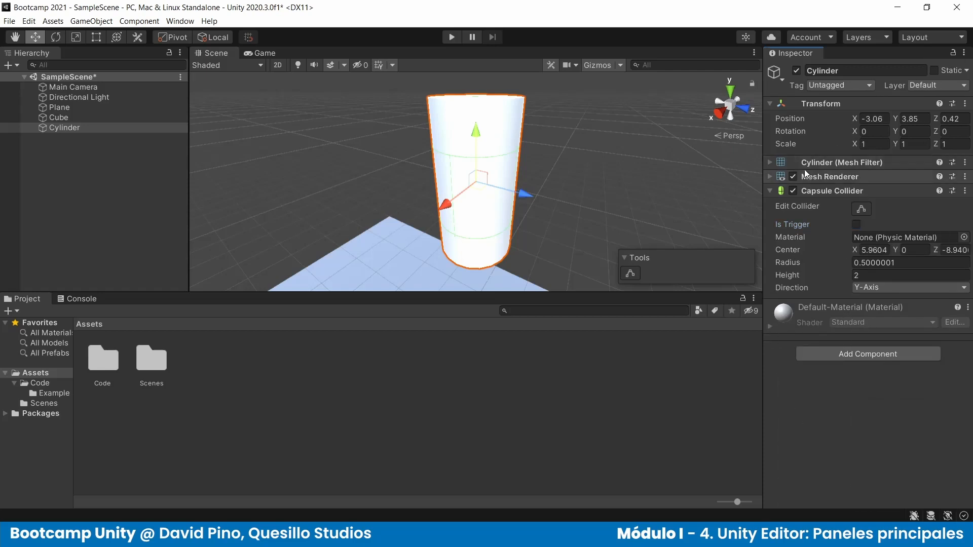
# - Clear the component search and review the component categories that can be added to the Cylinder
pyautogui.click(858, 355)
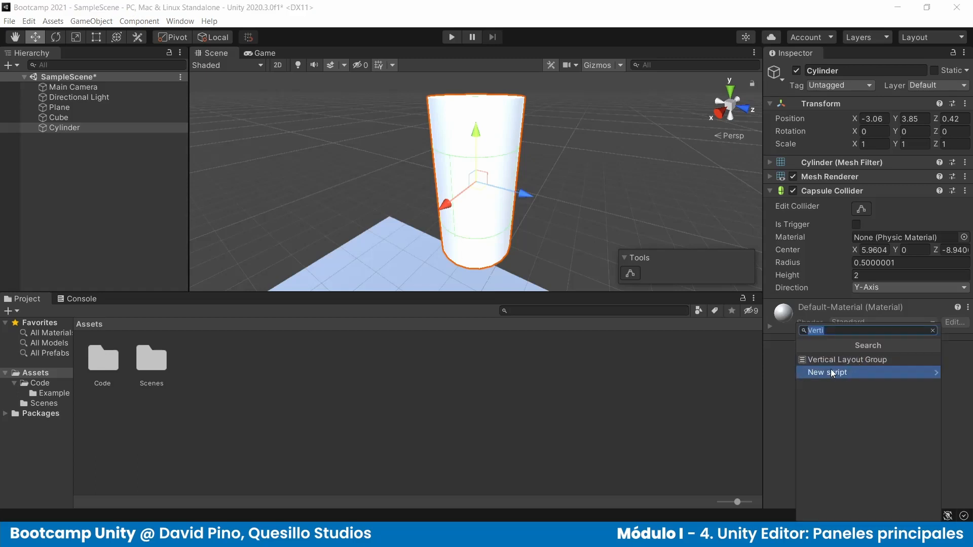
pyautogui.press('BackSpace')
pyautogui.scroll(-3, 831, 369)
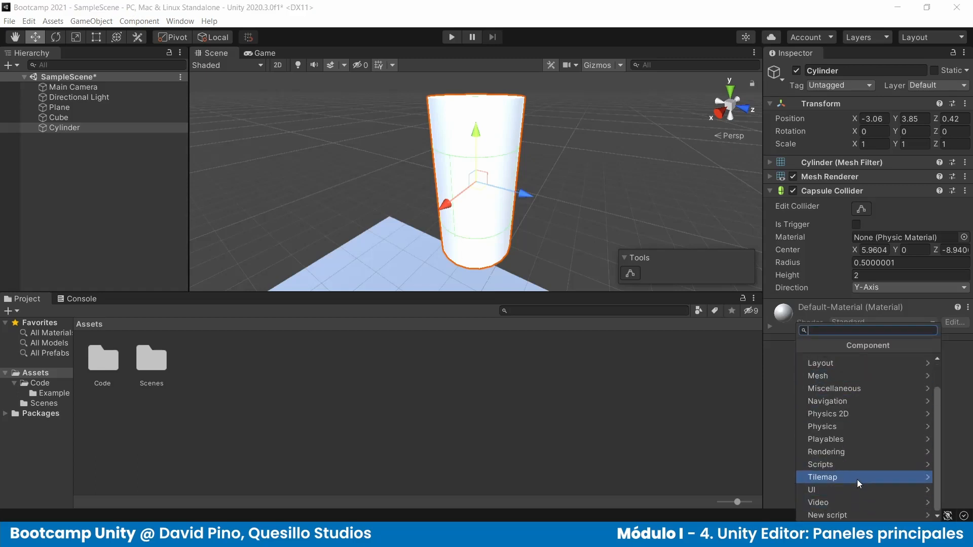
pyautogui.scroll(3, 857, 479)
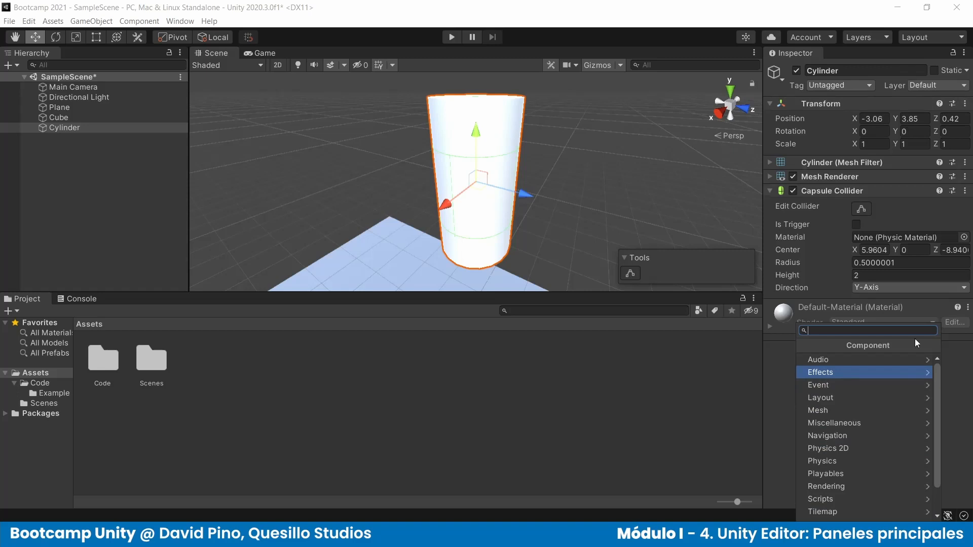
pyautogui.scroll(-2, 859, 449)
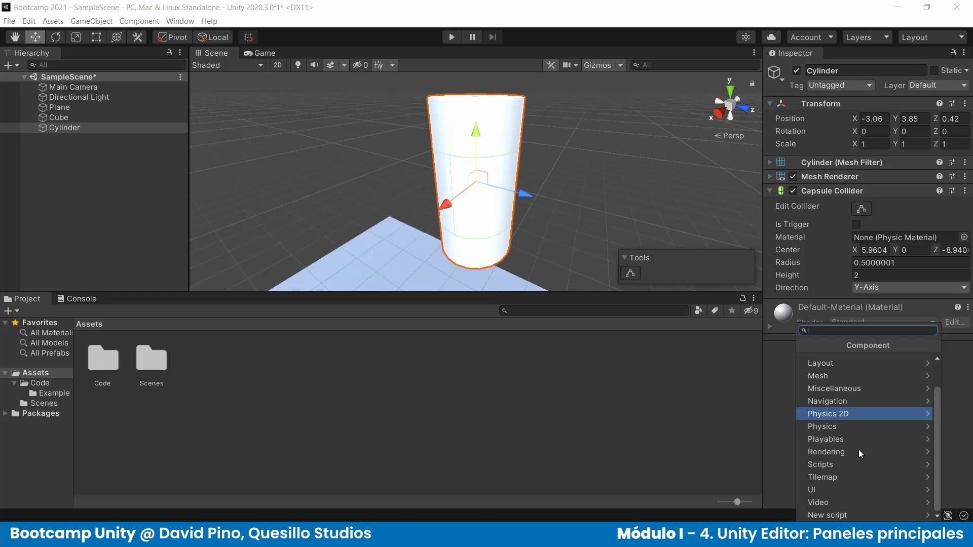
pyautogui.scroll(2, 858, 449)
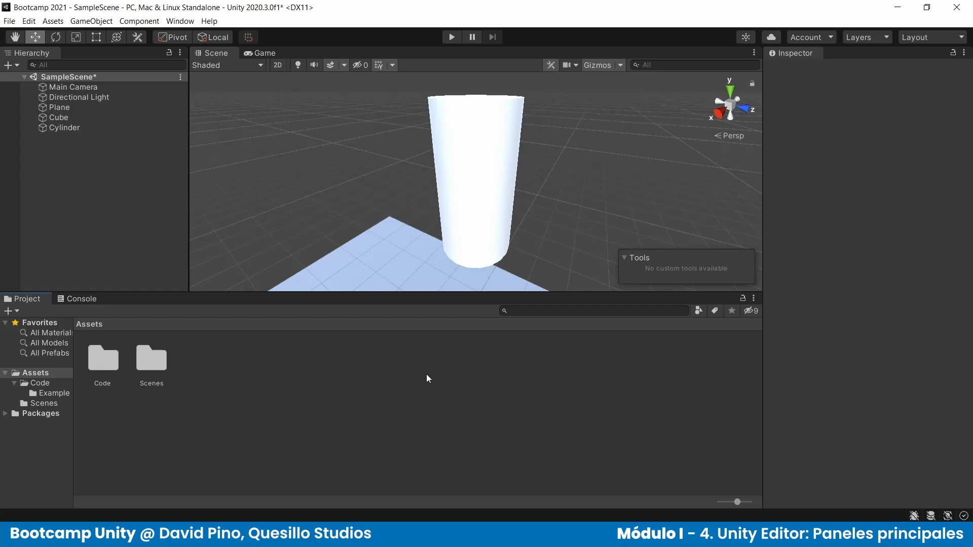
# - Browse the contents of the Code, Example and Scenes folders and return to the Assets folder
pyautogui.doubleClick(106, 368)
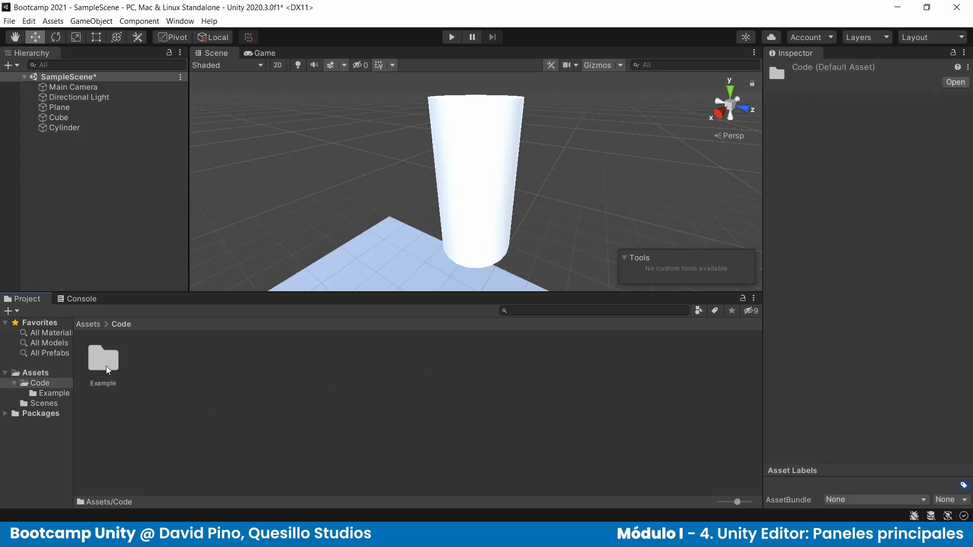
pyautogui.doubleClick(106, 368)
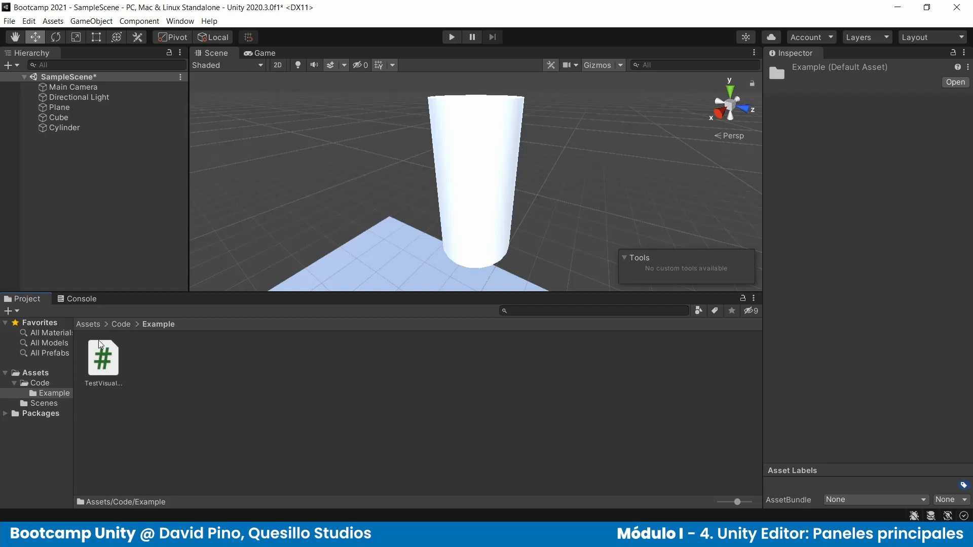
pyautogui.click(92, 324)
pyautogui.click(148, 351)
pyautogui.doubleClick(148, 352)
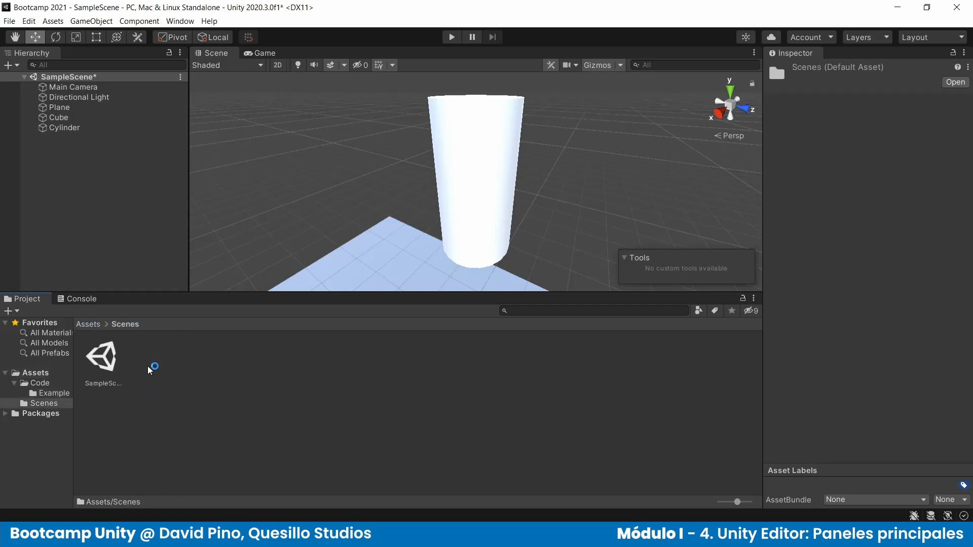
pyautogui.click(133, 353)
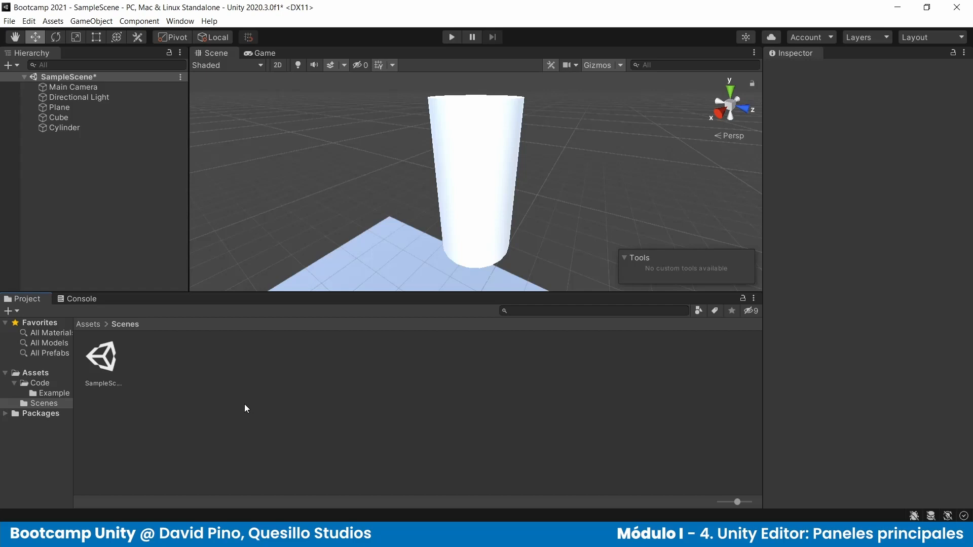
pyautogui.click(93, 330)
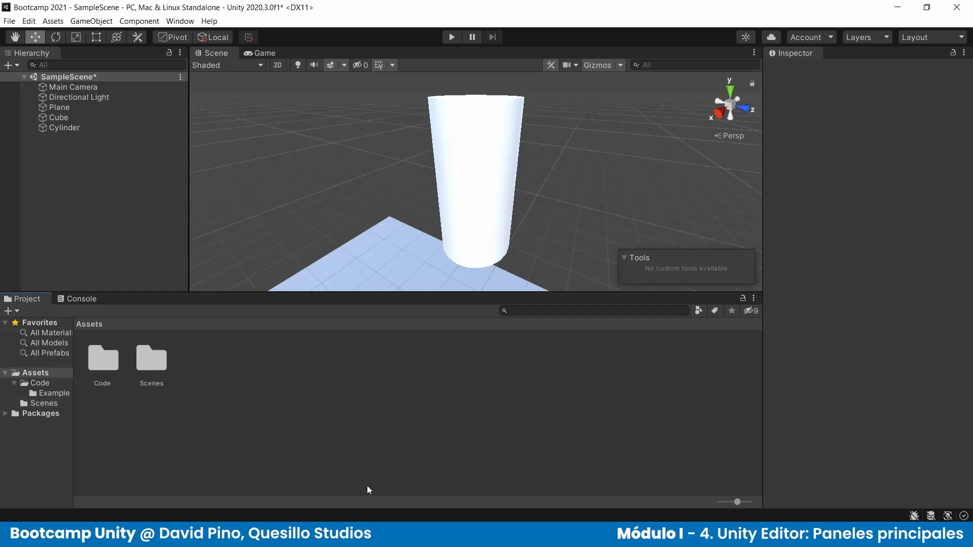
# - Review the asset types that can be created in the Assets folder without creating any
pyautogui.rightClick(218, 364)
pyautogui.click(221, 411)
pyautogui.rightClick(309, 368)
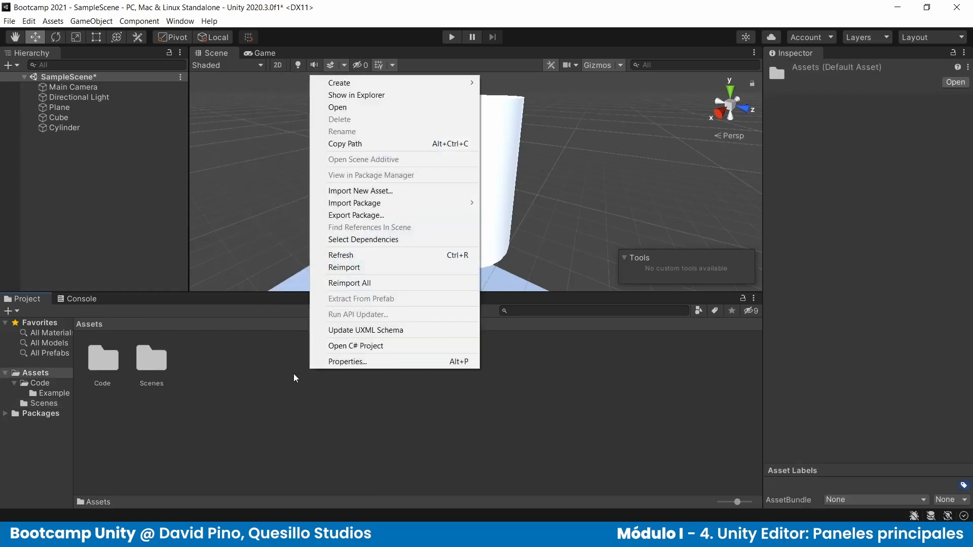
pyautogui.moveTo(340, 86)
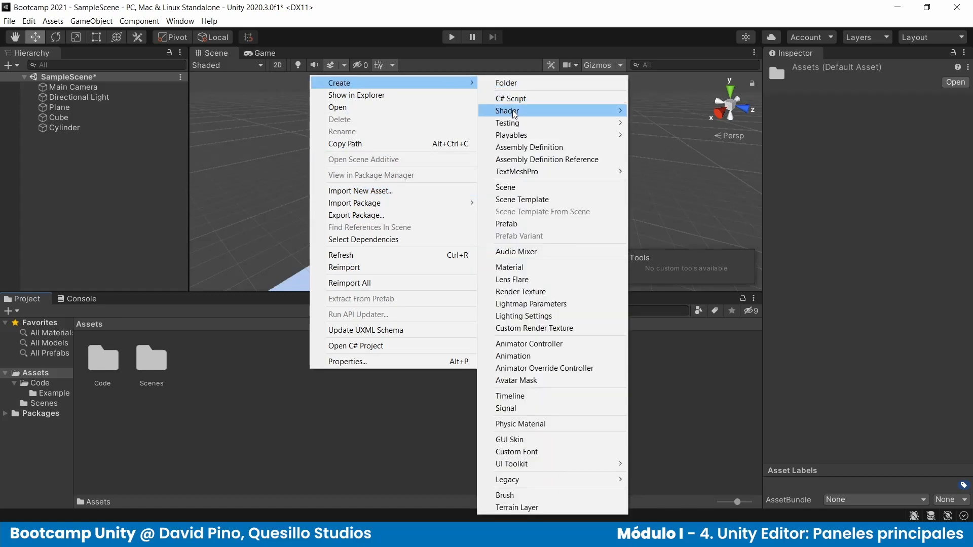
pyautogui.moveTo(514, 111)
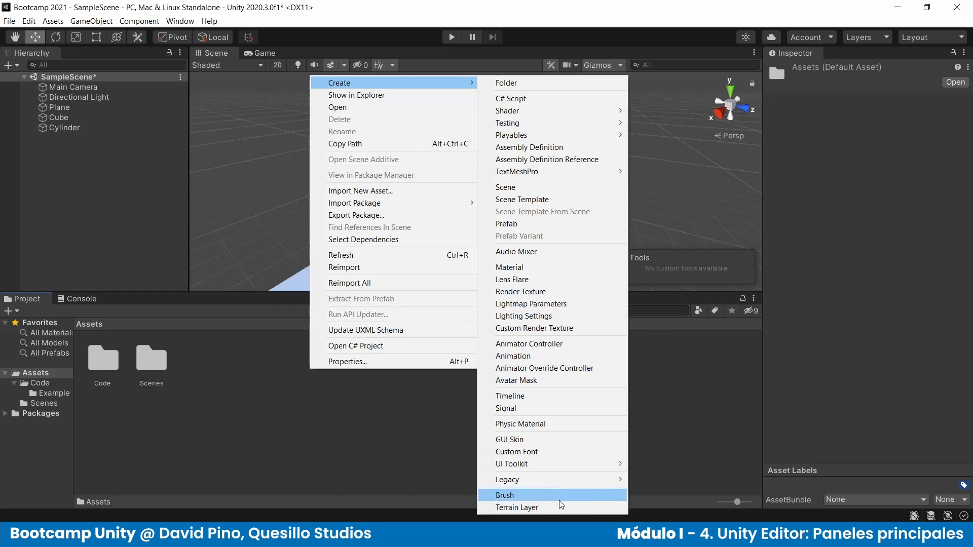
pyautogui.click(717, 437)
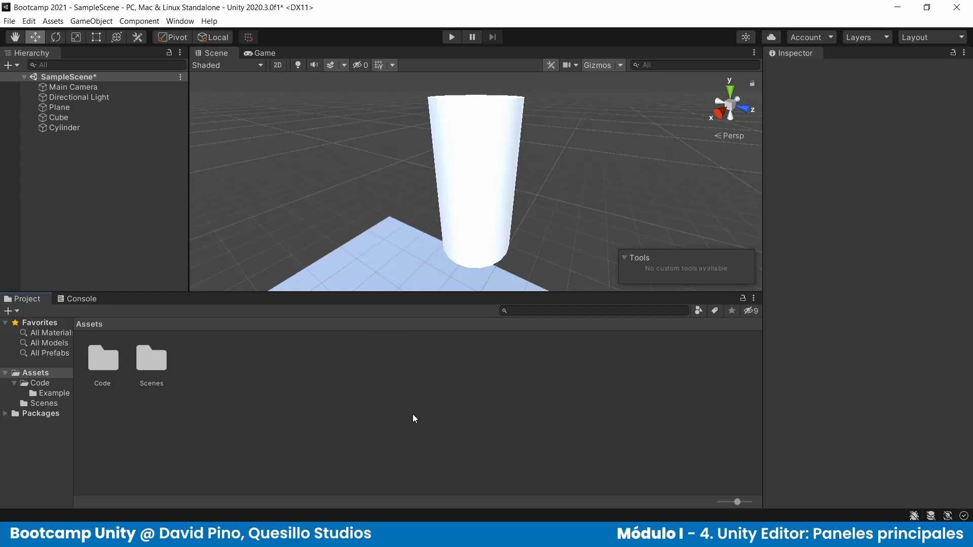
# - Create a new scene named Example inside the Scenes folder
pyautogui.doubleClick(162, 373)
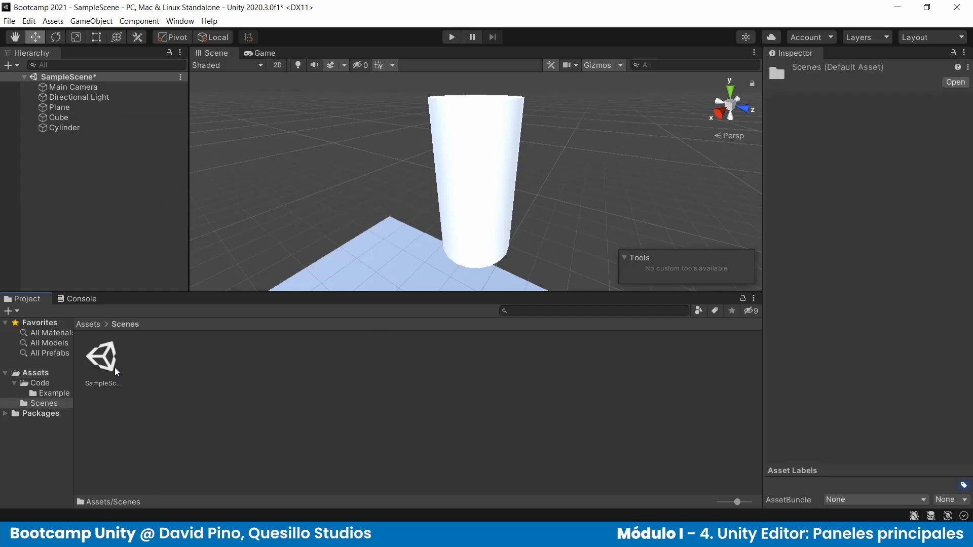
pyautogui.rightClick(193, 365)
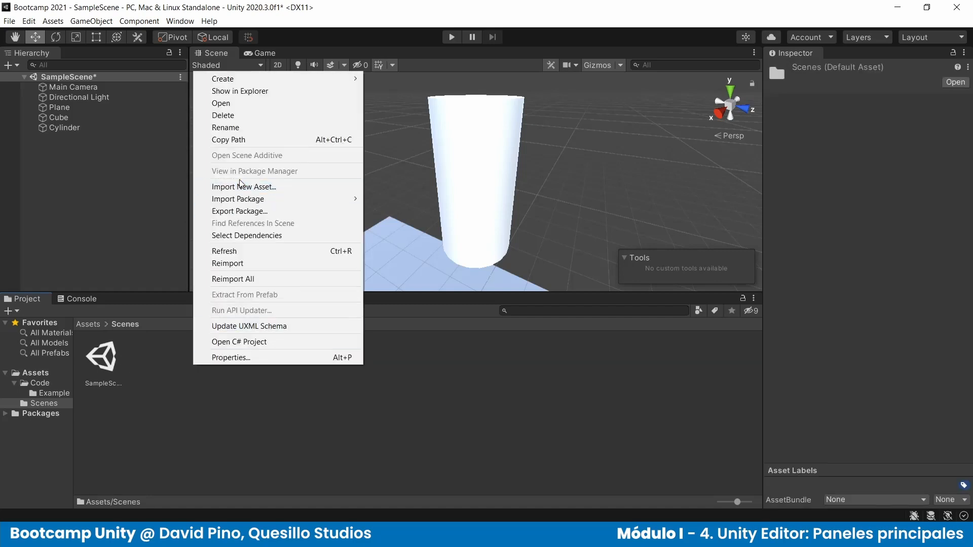
pyautogui.moveTo(260, 78)
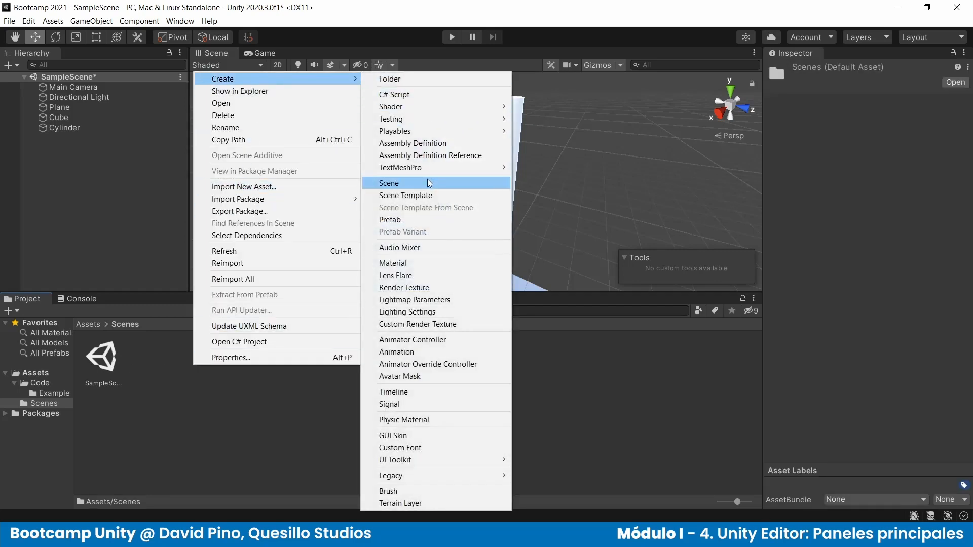
pyautogui.click(427, 182)
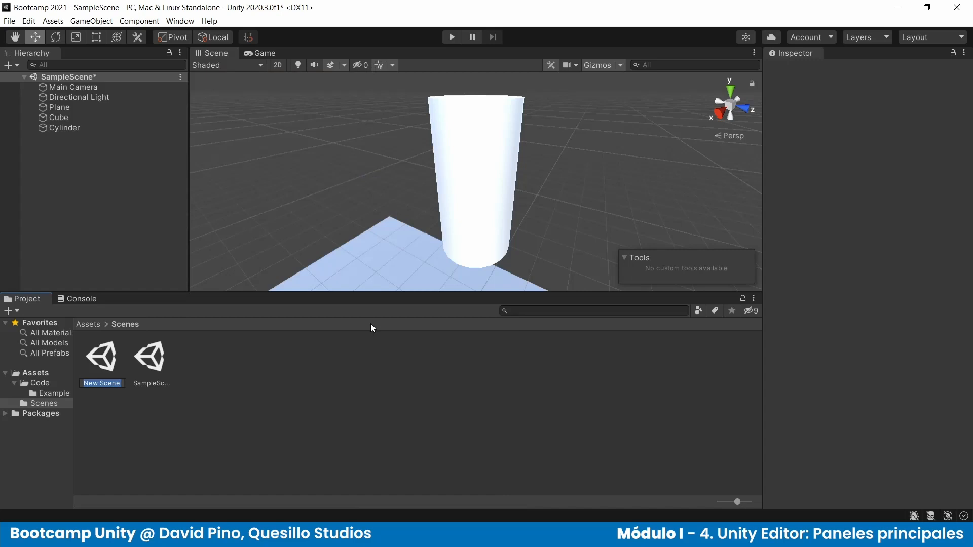
pyautogui.write('Example')
pyautogui.press('Return')
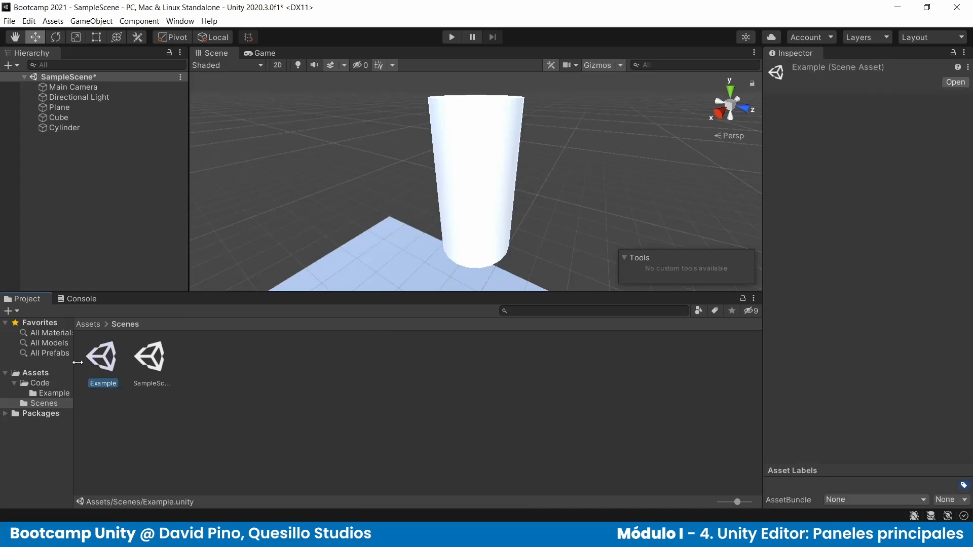
# - Open the Example scene, saving the changes made to SampleScene
pyautogui.doubleClick(111, 361)
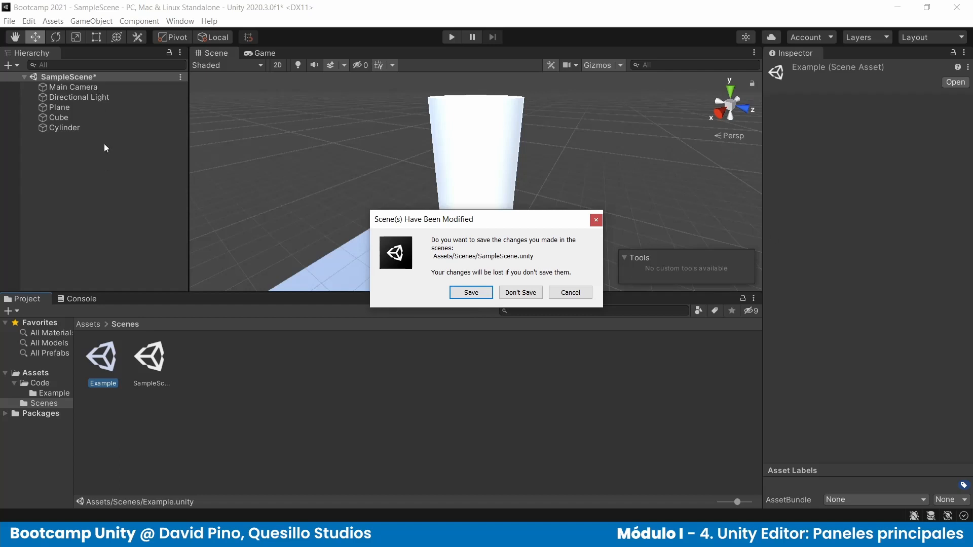
pyautogui.click(462, 293)
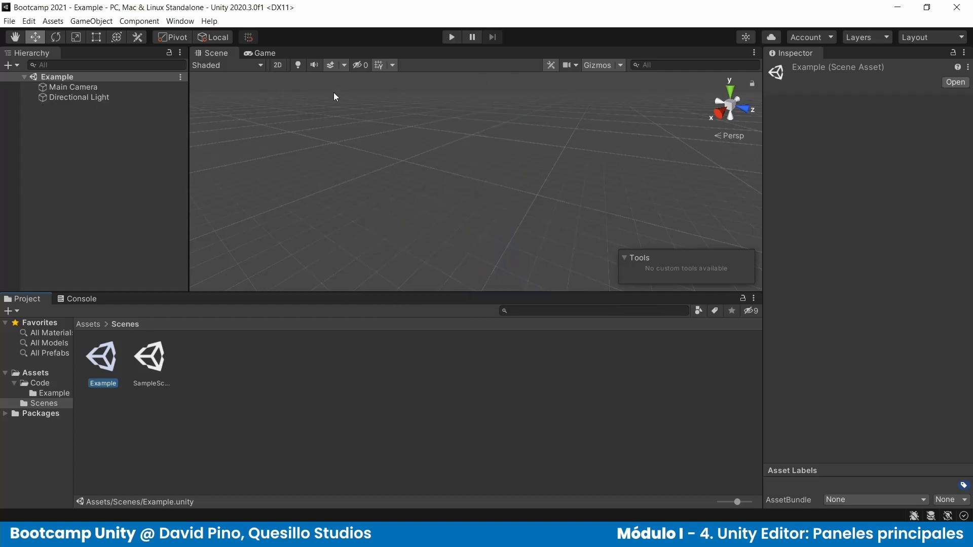
pyautogui.moveTo(332, 147); pyautogui.dragTo(353, 249, button='right')
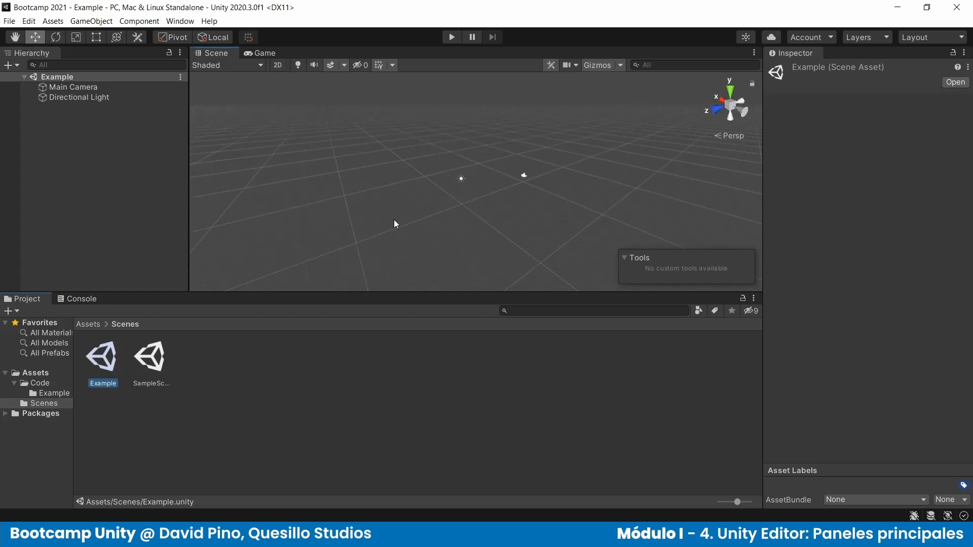
# - Reopen SampleScene and raise the Cube above the Plane to a Y position of 1.27, leaving nothing selected
pyautogui.click(150, 360)
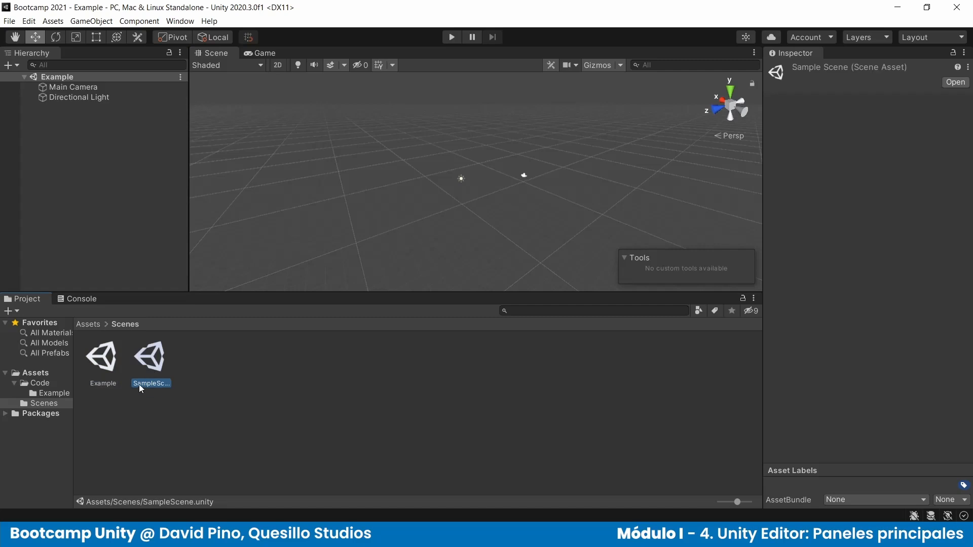
pyautogui.doubleClick(157, 361)
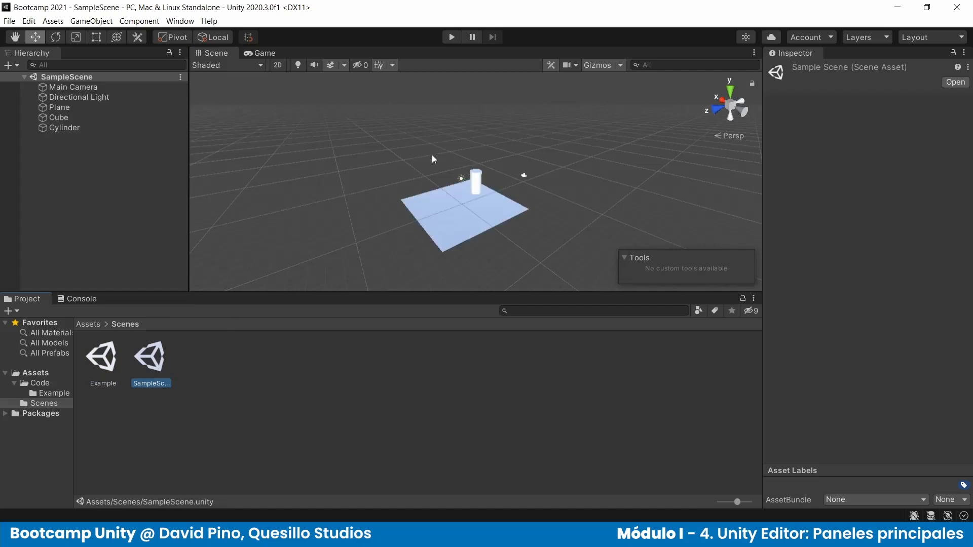
pyautogui.scroll(3, 483, 190)
pyautogui.keyDown('alt'); pyautogui.moveTo(482, 189); pyautogui.dragTo(472, 273); pyautogui.keyUp('alt')
pyautogui.click(471, 280)
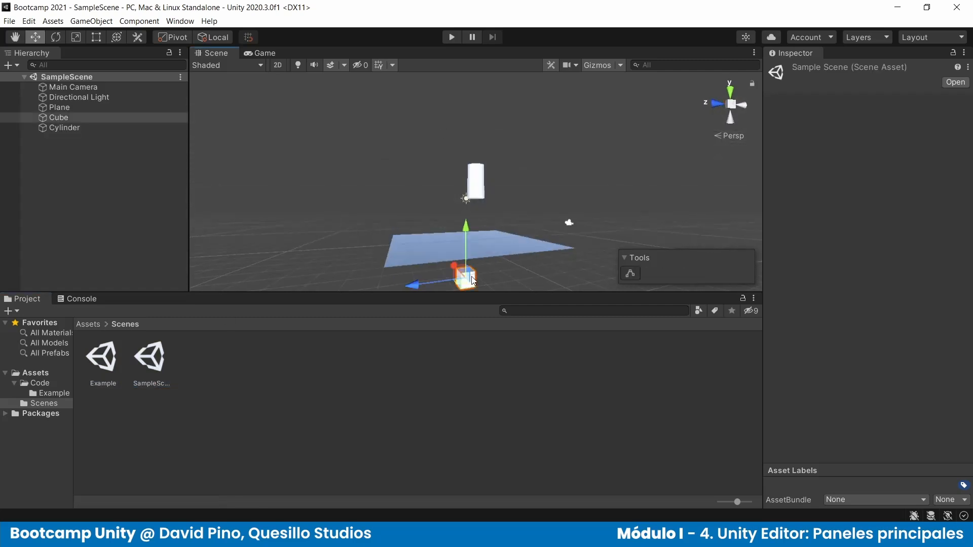
pyautogui.moveTo(464, 226); pyautogui.dragTo(465, 171)
pyautogui.keyDown('alt'); pyautogui.moveTo(304, 195); pyautogui.dragTo(520, 204); pyautogui.keyUp('alt')
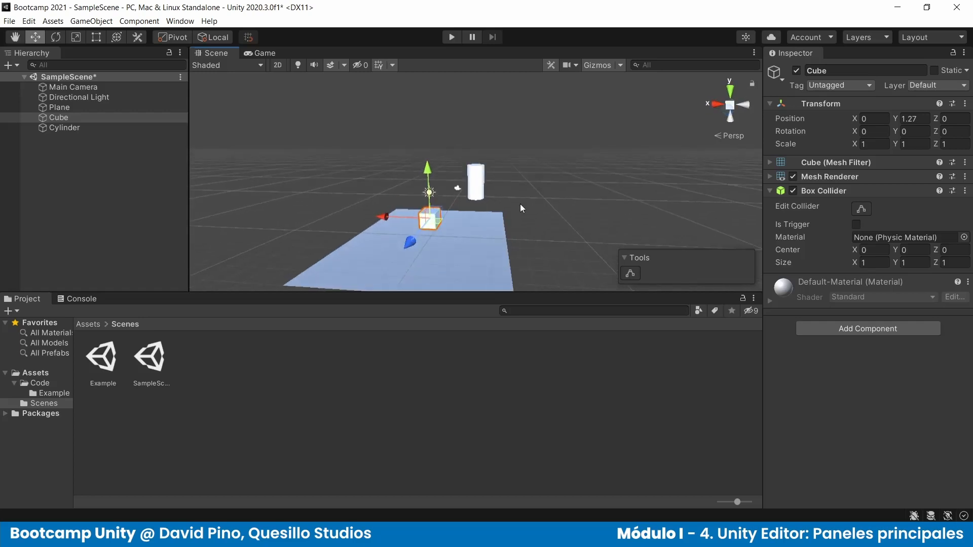
pyautogui.click(400, 241)
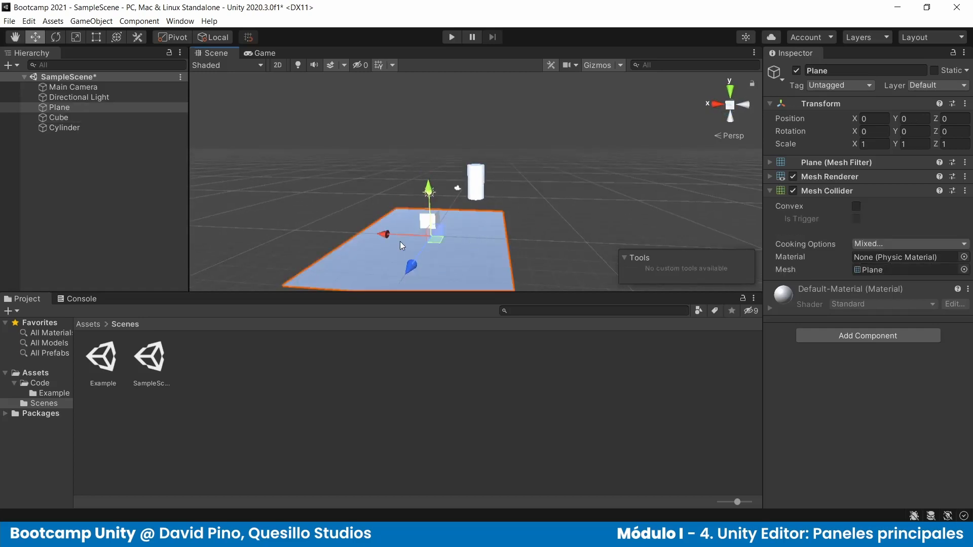
pyautogui.click(344, 187)
pyautogui.keyDown('alt'); pyautogui.moveTo(345, 187); pyautogui.dragTo(431, 228); pyautogui.keyUp('alt')
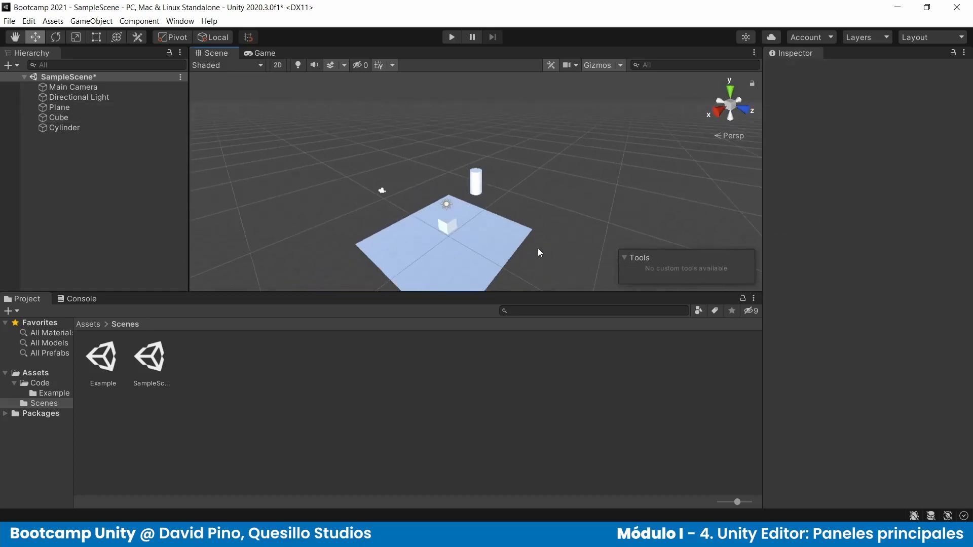
# - Check the creation options for the Scenes folder and dismiss them without adding an asset
pyautogui.rightClick(305, 390)
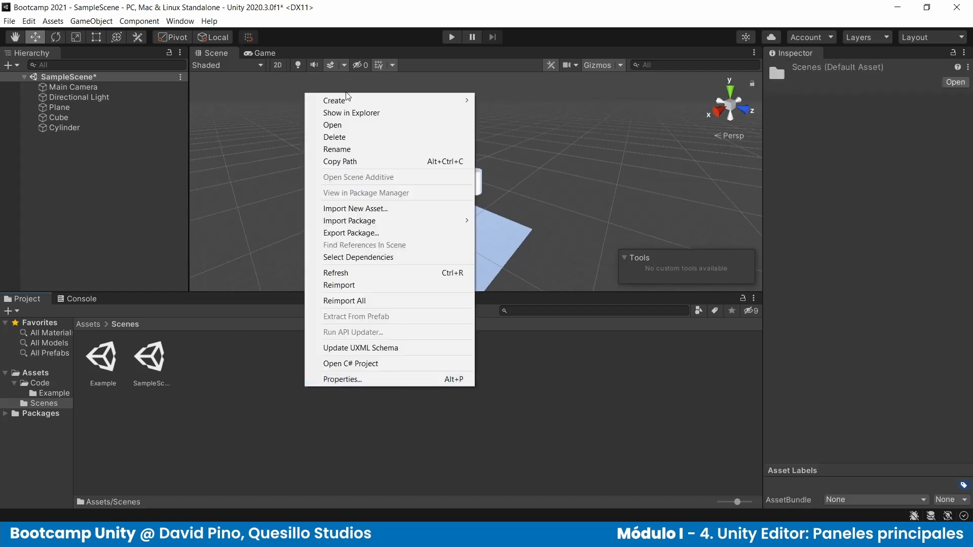
pyautogui.moveTo(367, 103)
pyautogui.click(211, 435)
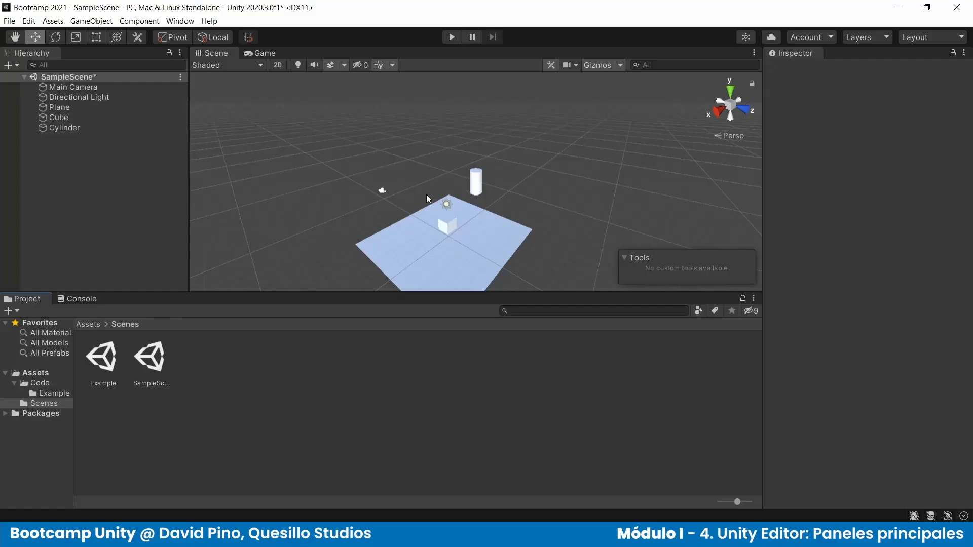
# - Preview SampleScene in the Game view, select the Main Camera and return to the Scene view
pyautogui.click(258, 53)
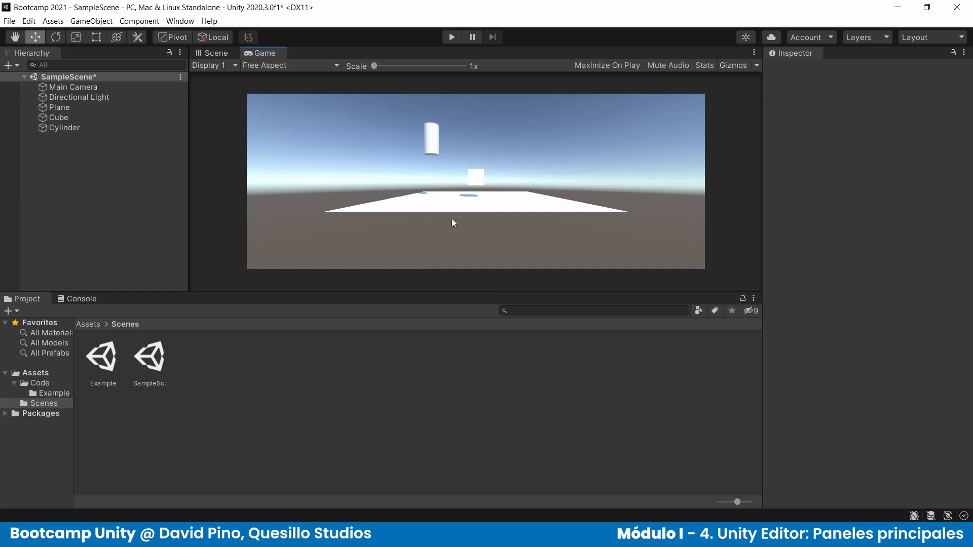
pyautogui.click(64, 89)
pyautogui.click(215, 53)
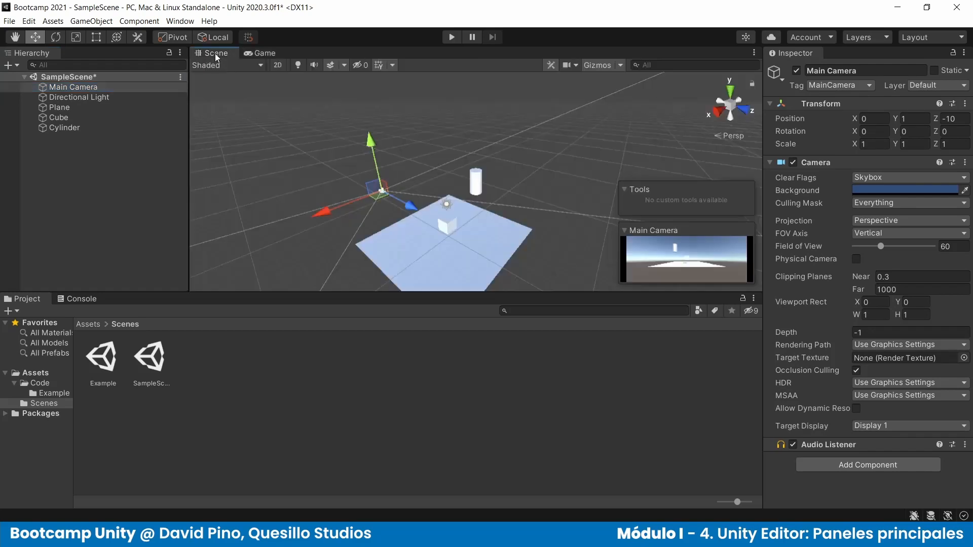
# - Frame the Main Camera in the Scene view, orbit behind it to inspect its field of view, and compare with the Game view
pyautogui.doubleClick(84, 87)
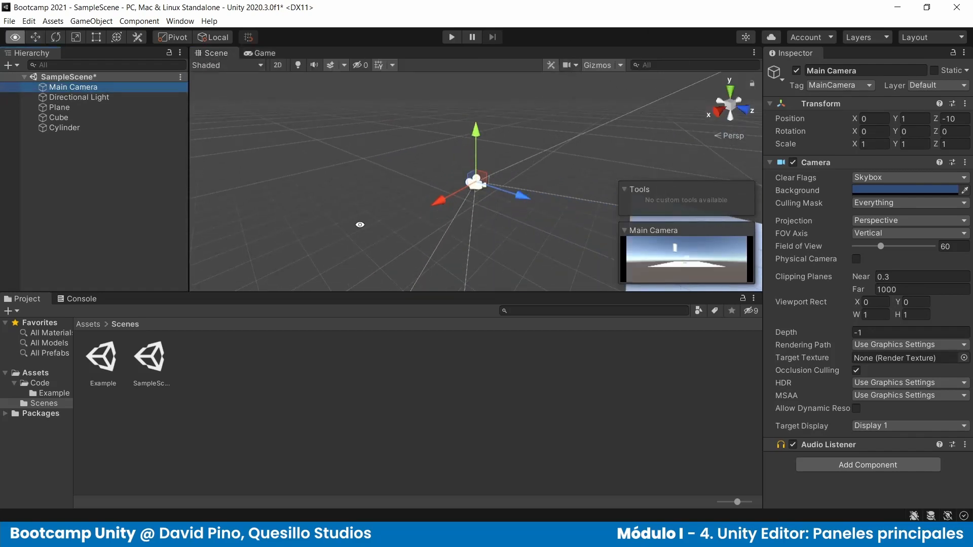
pyautogui.keyDown('alt'); pyautogui.moveTo(360, 223); pyautogui.dragTo(824, 173); pyautogui.keyUp('alt')
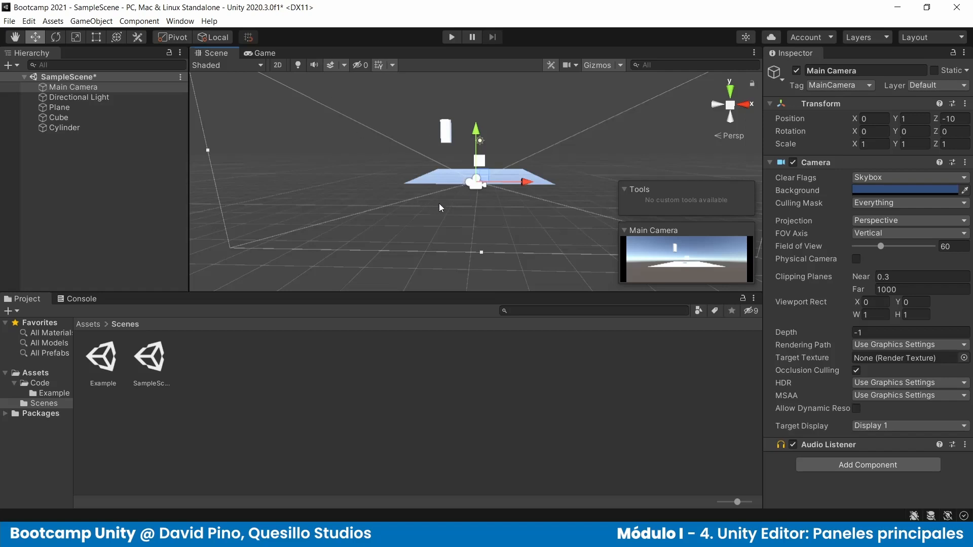
pyautogui.keyDown('alt'); pyautogui.moveTo(439, 207); pyautogui.dragTo(276, 96); pyautogui.keyUp('alt')
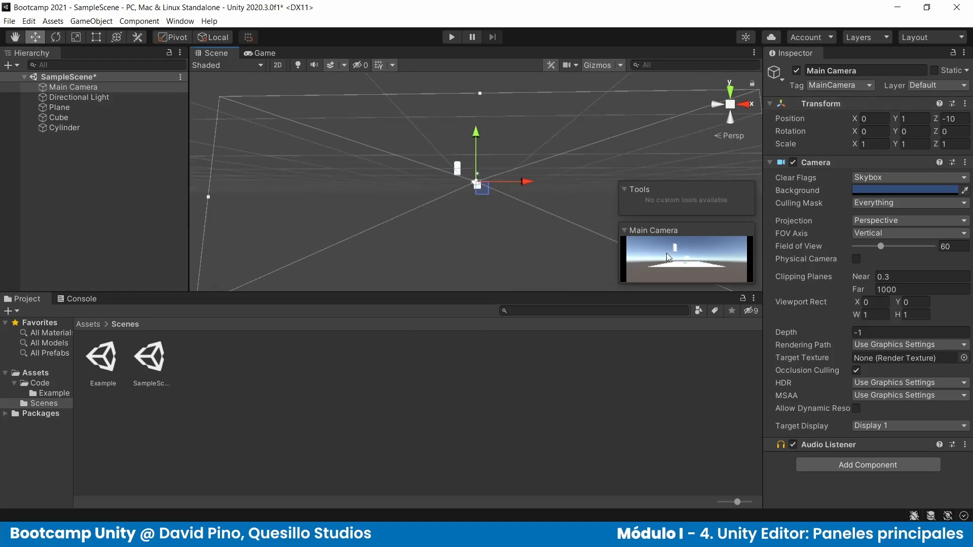
pyautogui.click(264, 53)
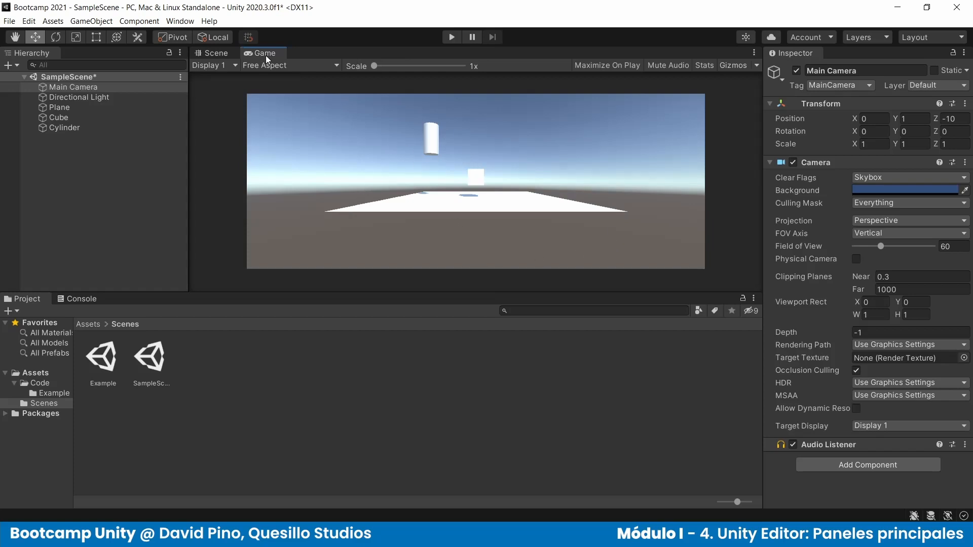
# - Preview Display 2, Display 3 and Display 4 in the Game view, and return it to Display 1
pyautogui.click(231, 65)
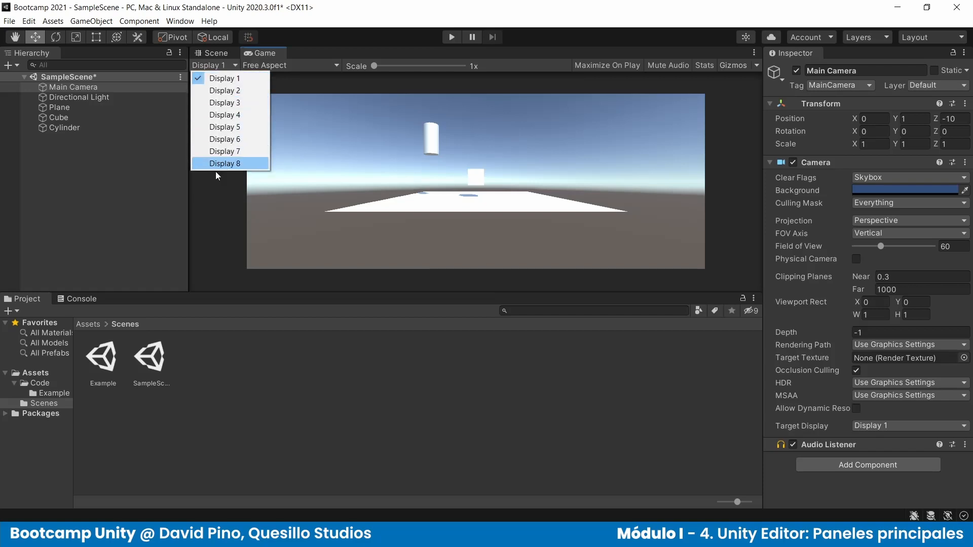
pyautogui.click(216, 208)
pyautogui.click(215, 65)
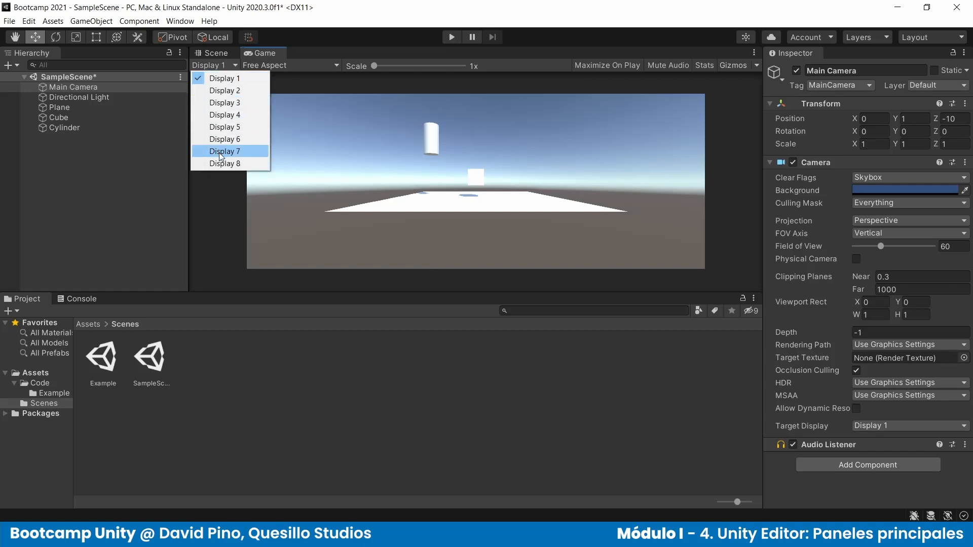
pyautogui.click(223, 91)
pyautogui.click(228, 66)
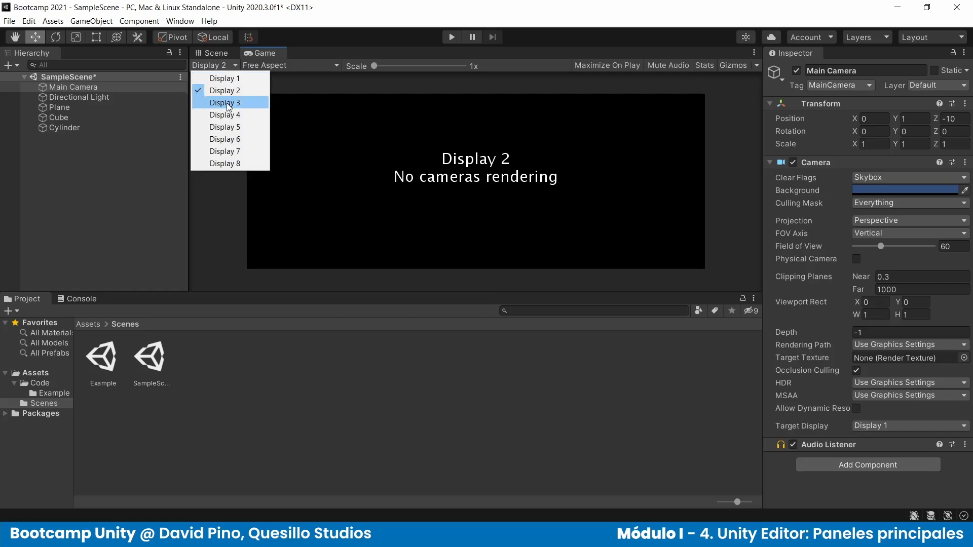
pyautogui.click(227, 104)
pyautogui.click(212, 66)
pyautogui.click(227, 111)
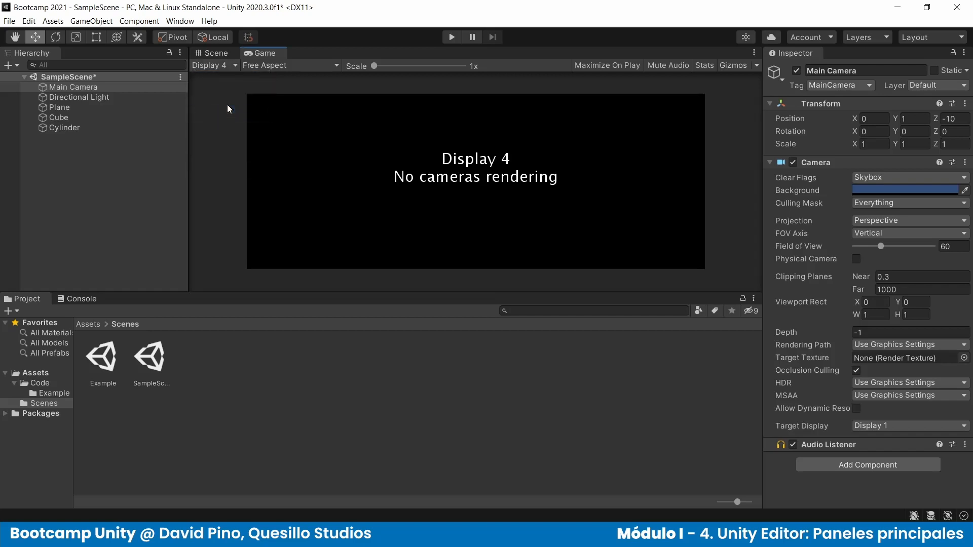
pyautogui.click(214, 63)
pyautogui.click(217, 76)
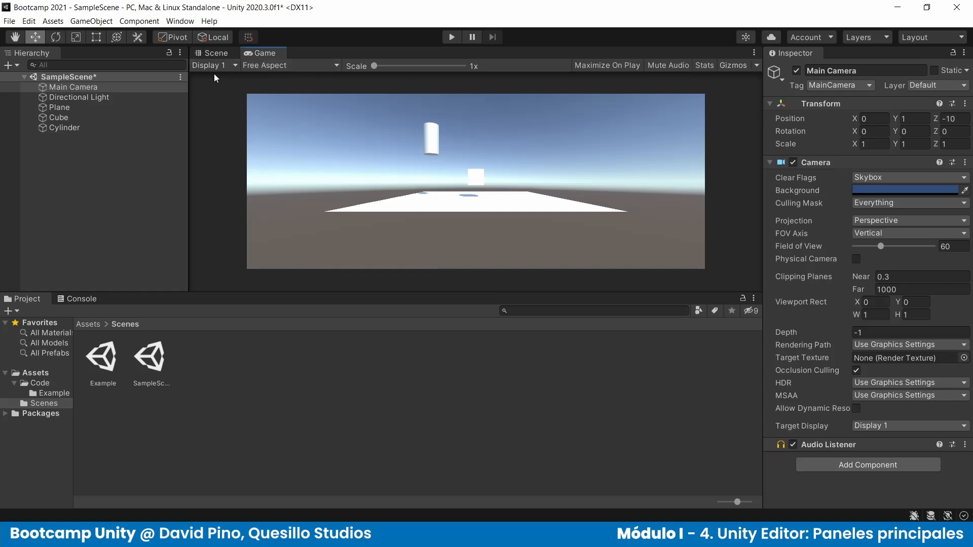
# - Check the Game view's aspect options and resize the Inspector and Hierarchy panels to see how Free Aspect and the Scene view adapt
pyautogui.click(276, 66)
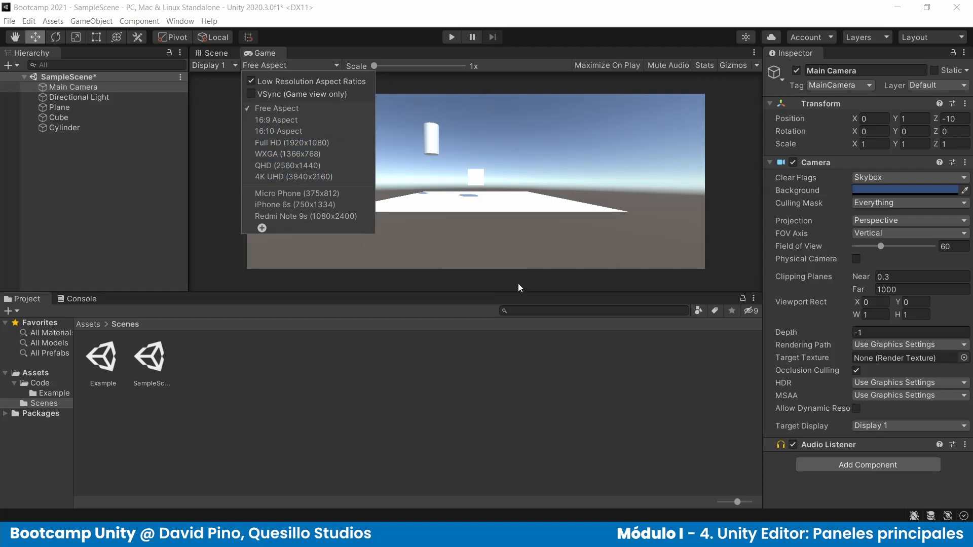
pyautogui.click(456, 143)
pyautogui.moveTo(763, 178); pyautogui.dragTo(427, 207)
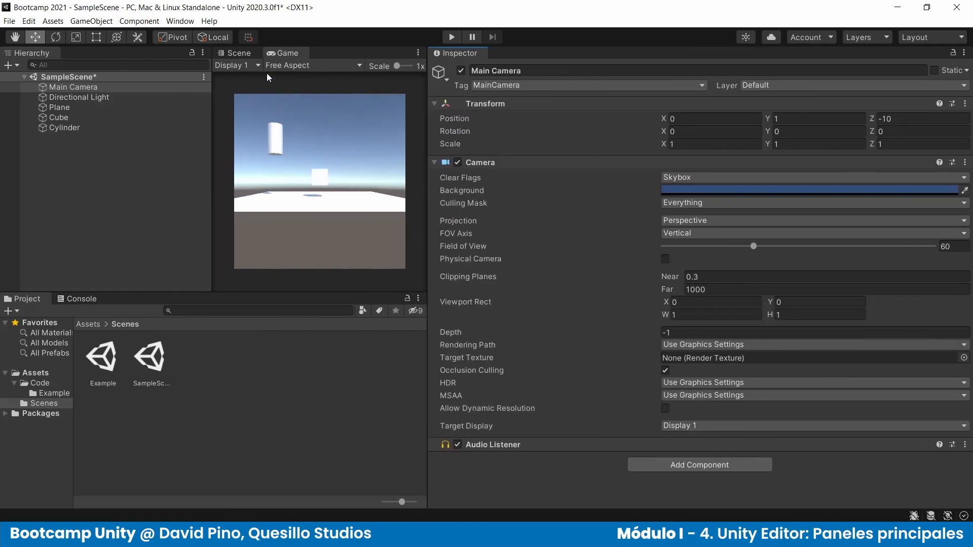
pyautogui.click(239, 53)
pyautogui.scroll(-5, 291, 142)
pyautogui.keyDown('alt'); pyautogui.moveTo(290, 130); pyautogui.dragTo(291, 151); pyautogui.keyUp('alt')
pyautogui.moveTo(426, 182); pyautogui.dragTo(784, 192)
pyautogui.moveTo(386, 211); pyautogui.dragTo(147, 208)
# - Try the 16:9 and 16:10 aspects in the Game view and settle on Full HD (1920x1080)
pyautogui.click(222, 53)
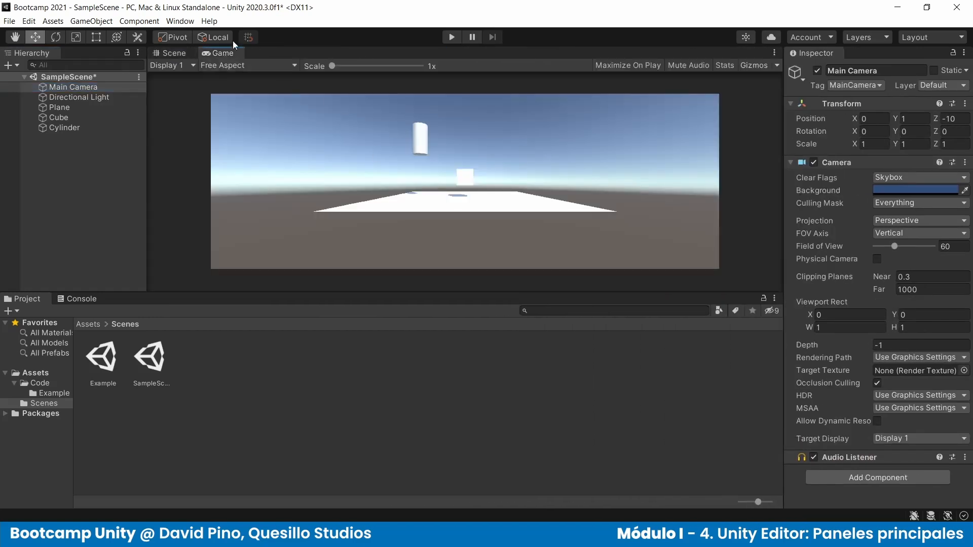
pyautogui.click(155, 53)
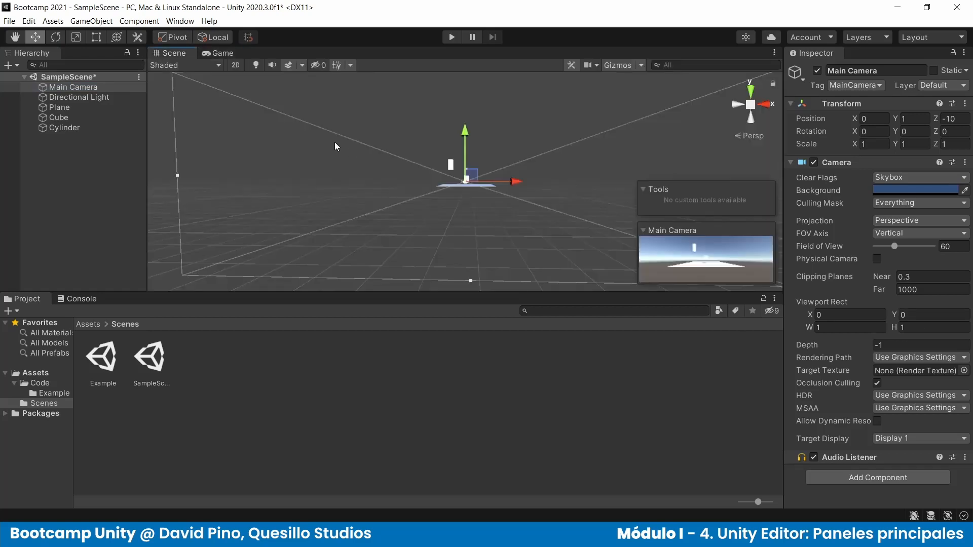
pyautogui.click(209, 48)
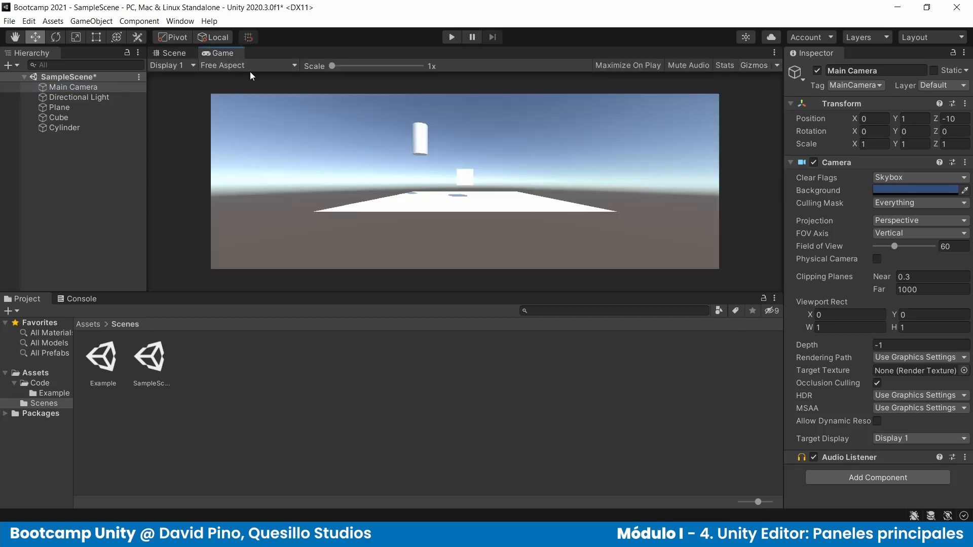
pyautogui.click(238, 65)
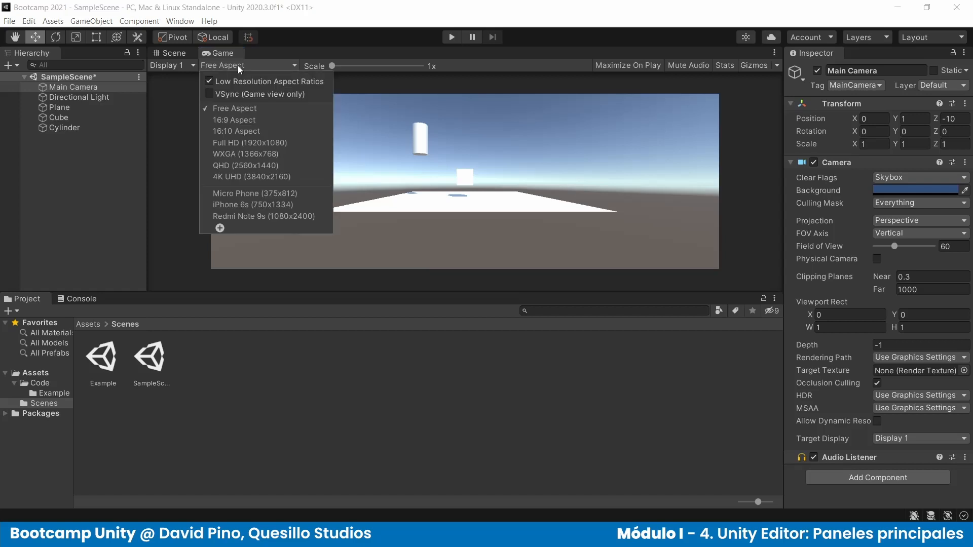
pyautogui.click(221, 120)
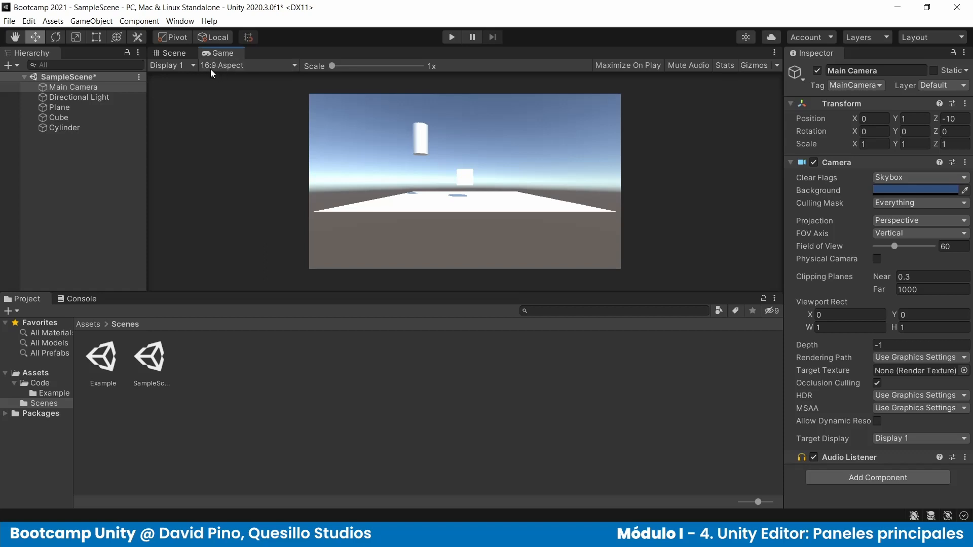
pyautogui.click(271, 66)
pyautogui.click(237, 131)
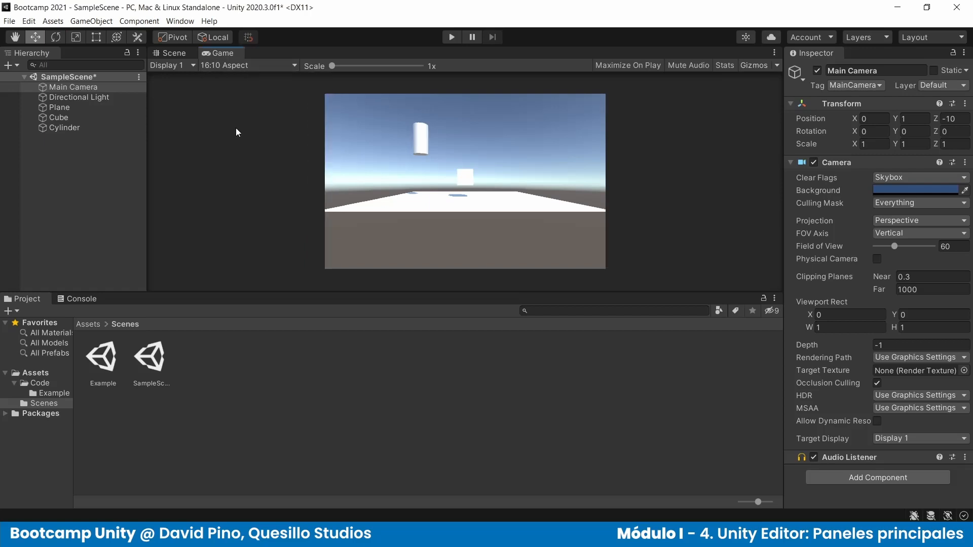
pyautogui.click(226, 66)
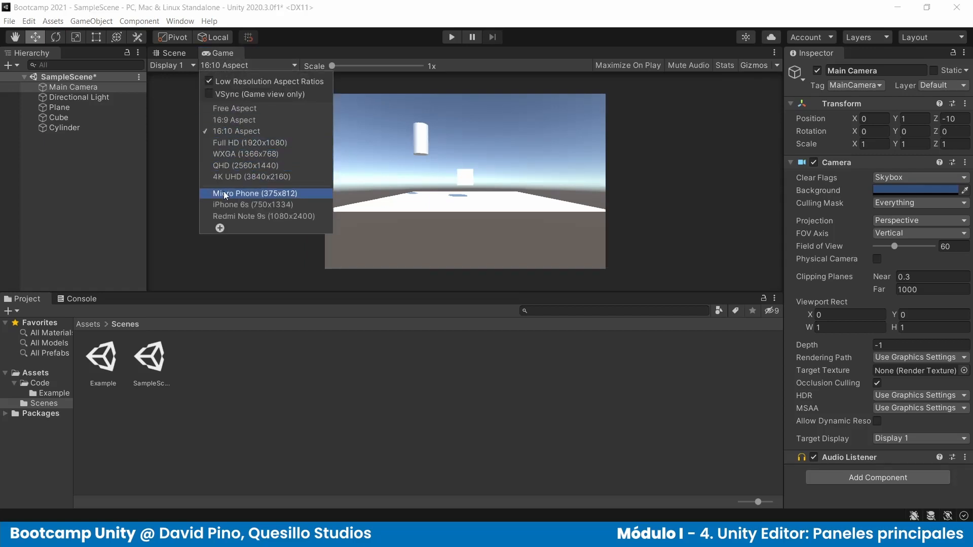
pyautogui.click(238, 146)
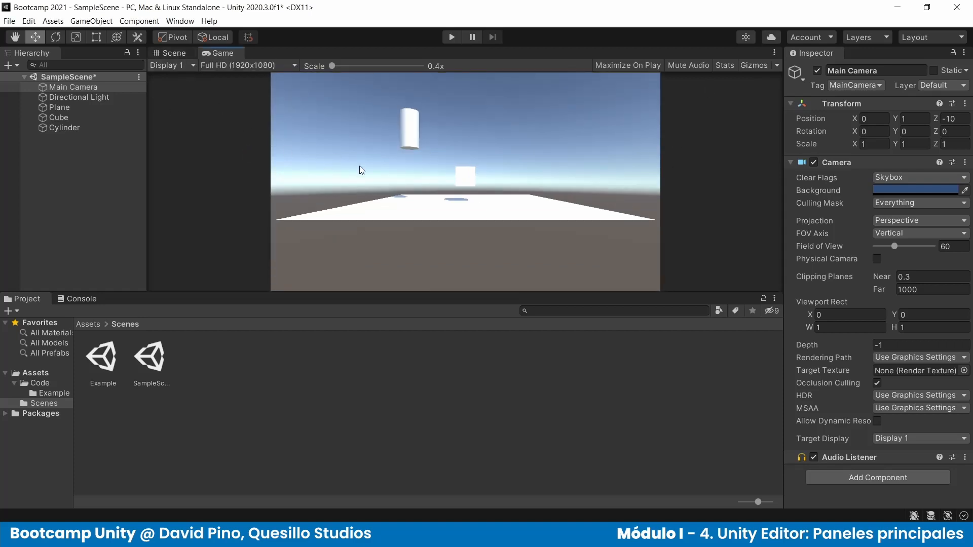
# - Resize the Inspector and Hierarchy panels to test how the Full HD Game view scales, leaving the Hierarchy narrow
pyautogui.moveTo(776, 190); pyautogui.dragTo(212, 200)
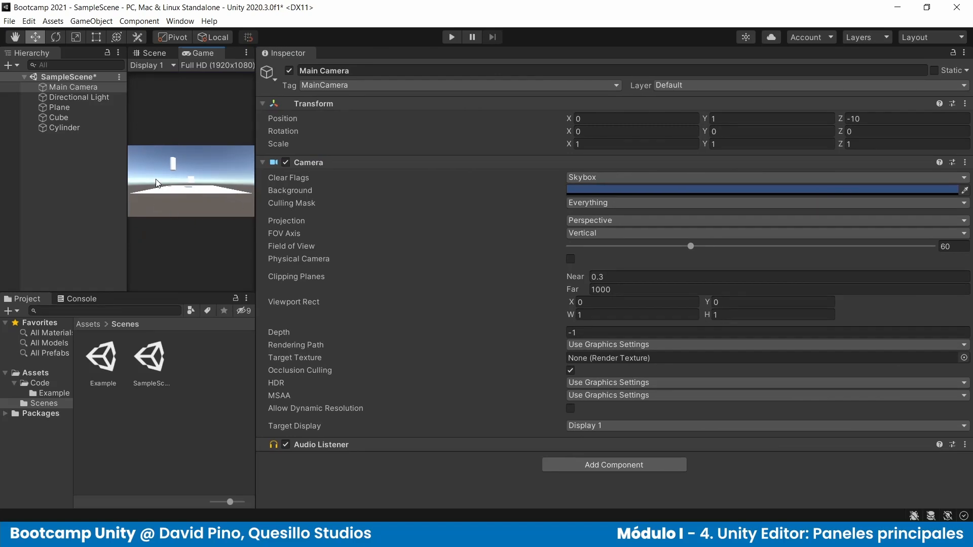
pyautogui.moveTo(257, 202); pyautogui.dragTo(740, 239)
pyautogui.moveTo(752, 203); pyautogui.dragTo(749, 203)
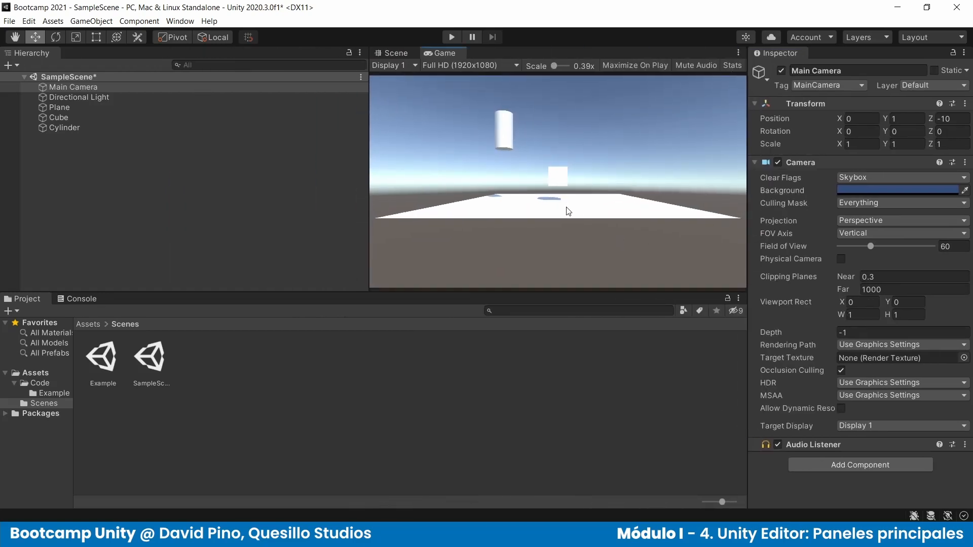
pyautogui.moveTo(371, 183); pyautogui.dragTo(148, 184)
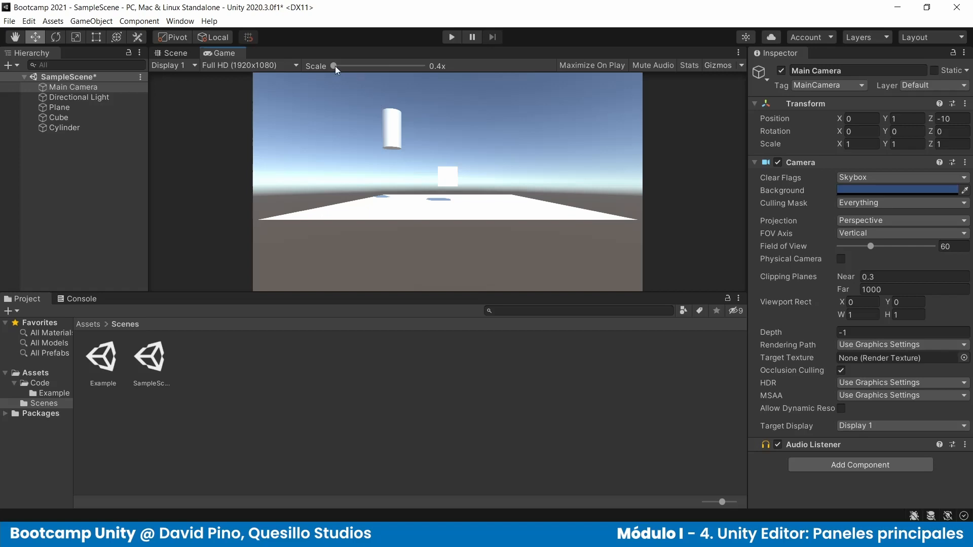
# - Zoom the Game view's scale in around the Cube, pan across the enlarged image, and return the scale to 0.4x
pyautogui.moveTo(336, 66); pyautogui.dragTo(311, 84)
pyautogui.scroll(5, 311, 84)
pyautogui.scroll(-6, 353, 101)
pyautogui.scroll(5, 310, 106)
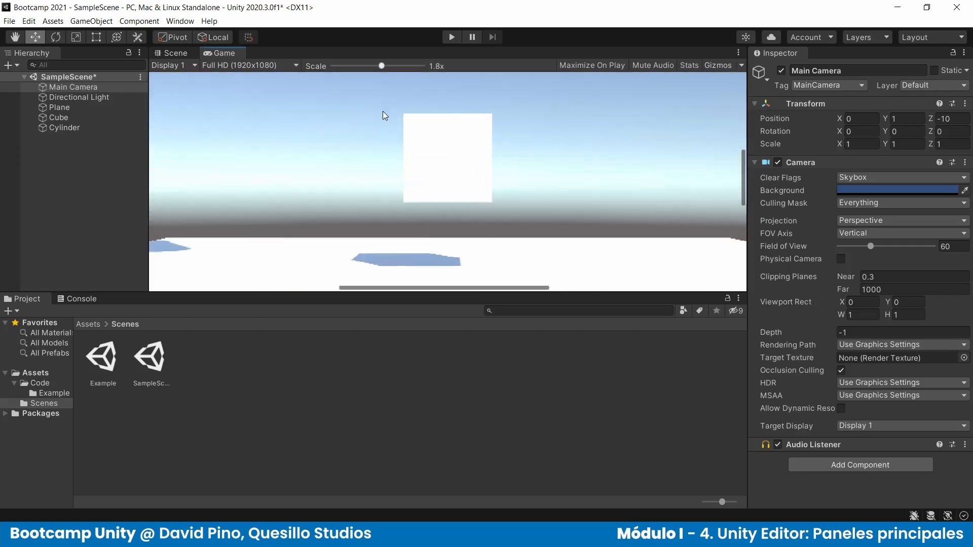
pyautogui.scroll(-1, 382, 111)
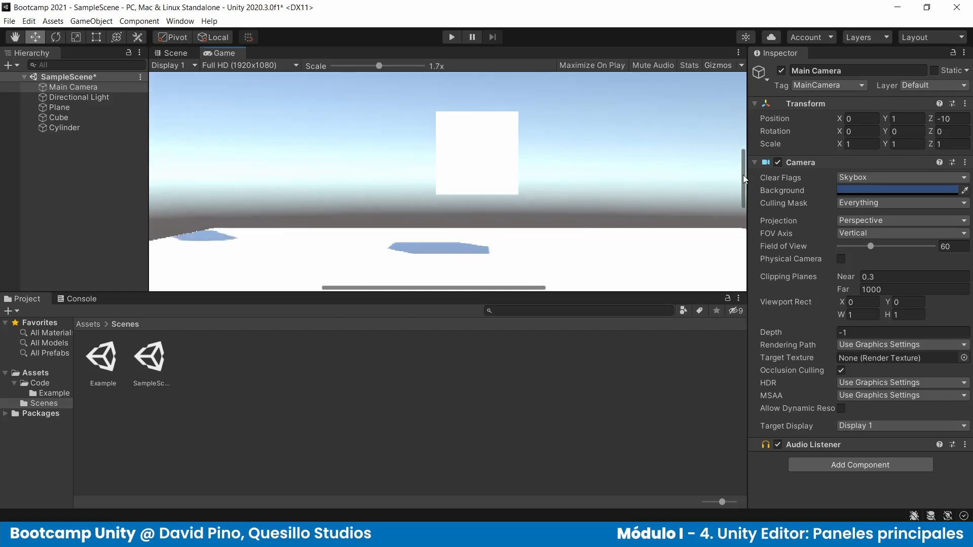
pyautogui.moveTo(743, 179)
pyautogui.mouseDown()
pyautogui.moveTo(736, 111)
pyautogui.moveTo(739, 263)
pyautogui.moveTo(734, 173)
pyautogui.mouseUp()
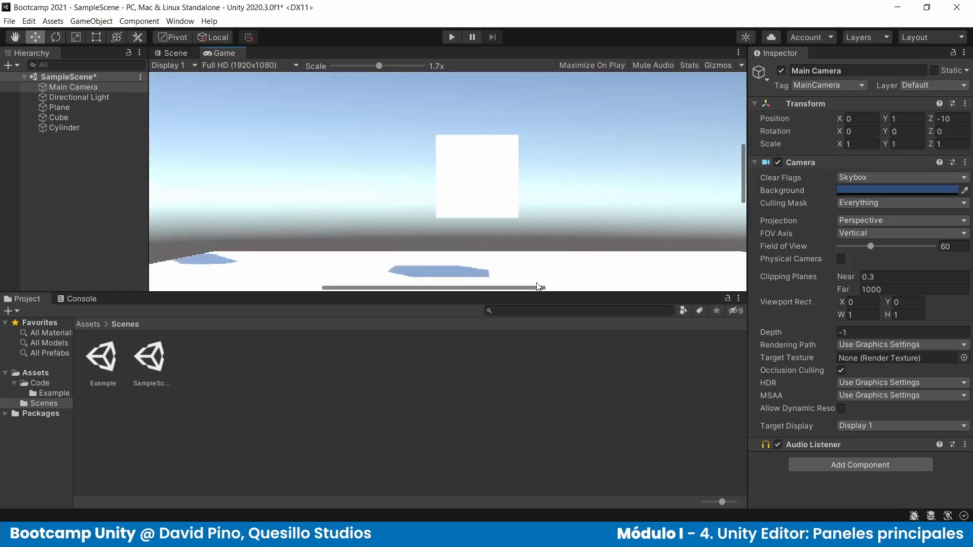
pyautogui.moveTo(538, 286); pyautogui.dragTo(478, 200)
pyautogui.scroll(2, 471, 197)
pyautogui.scroll(4, 338, 220)
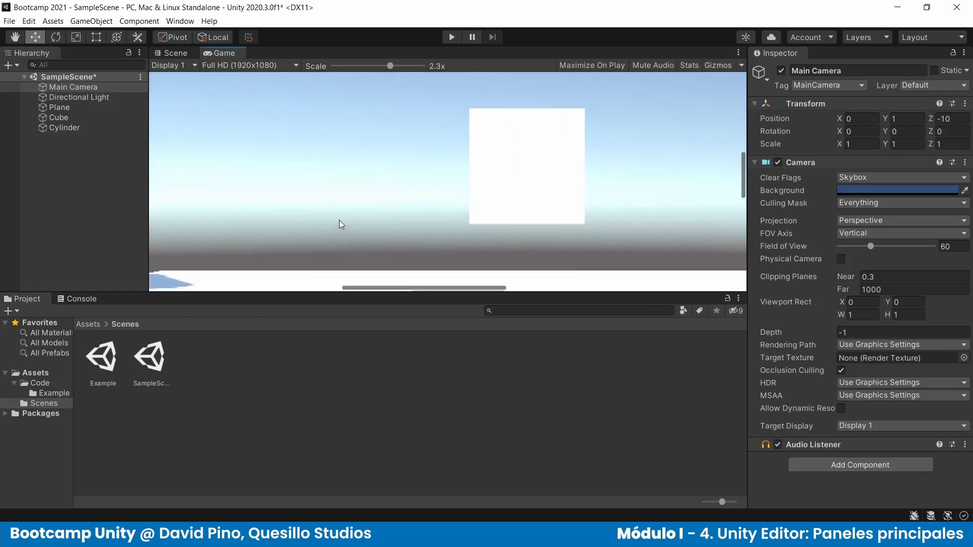
pyautogui.scroll(-8, 338, 220)
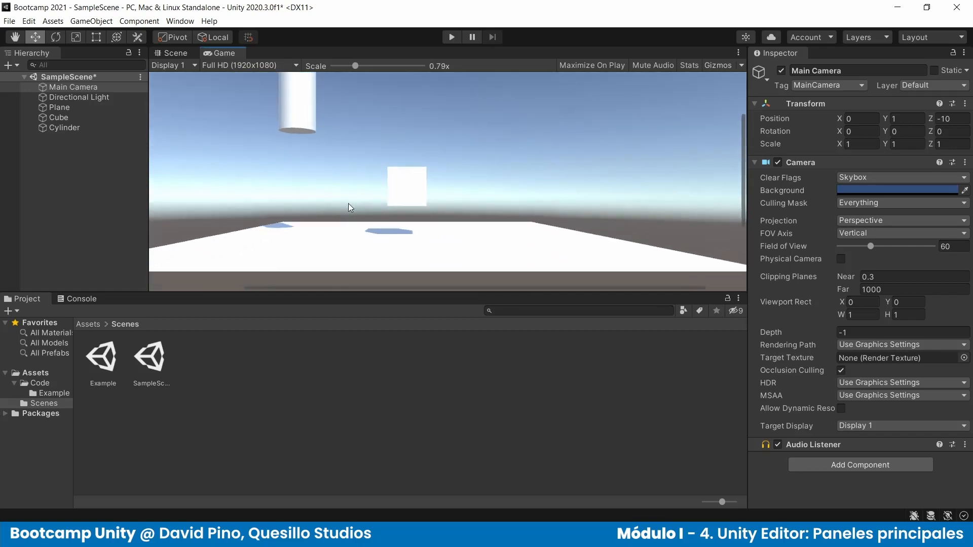
pyautogui.scroll(-3, 348, 203)
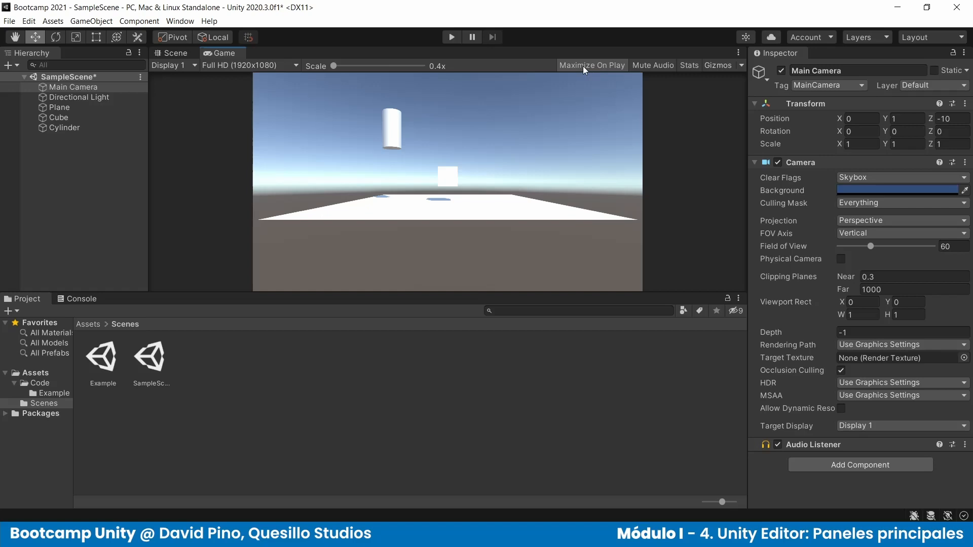
# - Run and stop the scene with Maximize On Play enabled, and repeat the test with it disabled
pyautogui.click(452, 37)
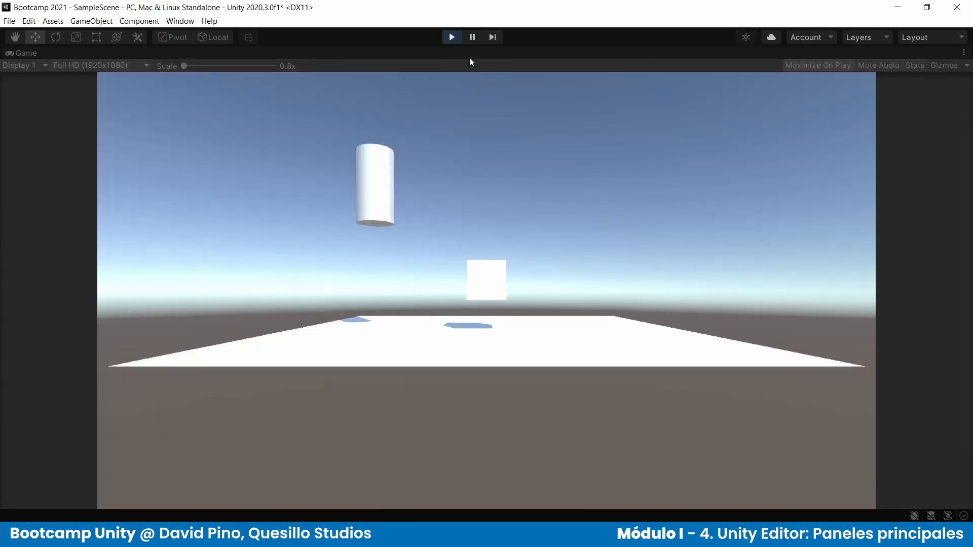
pyautogui.click(451, 37)
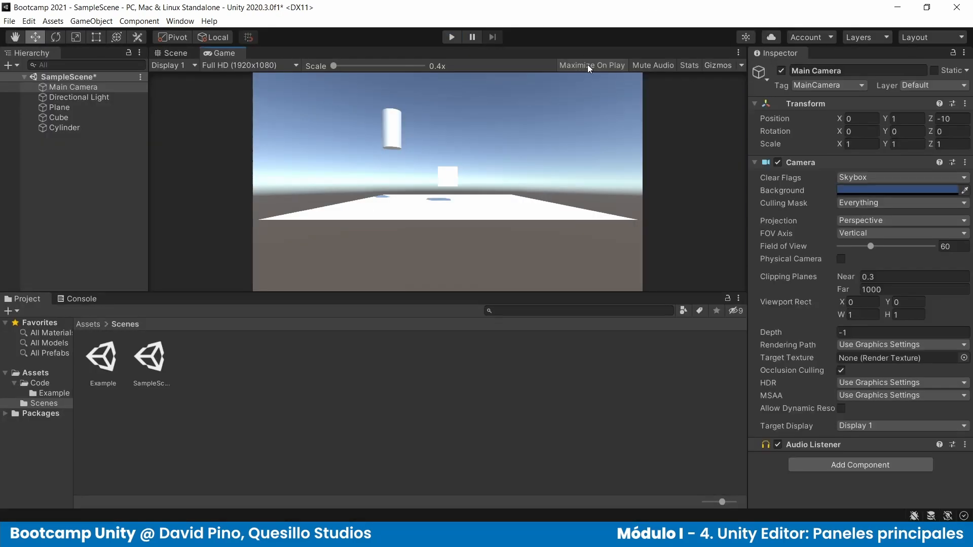
pyautogui.click(451, 37)
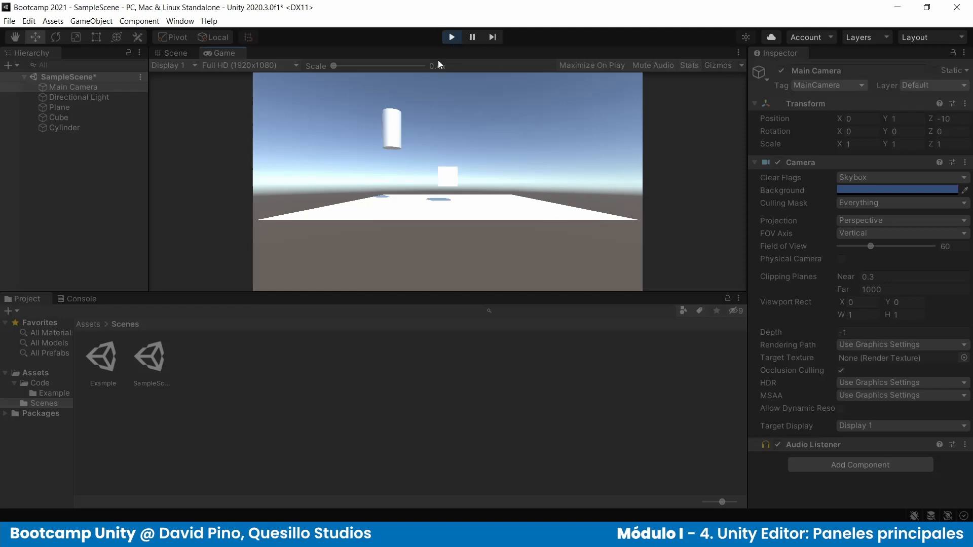
pyautogui.click(451, 37)
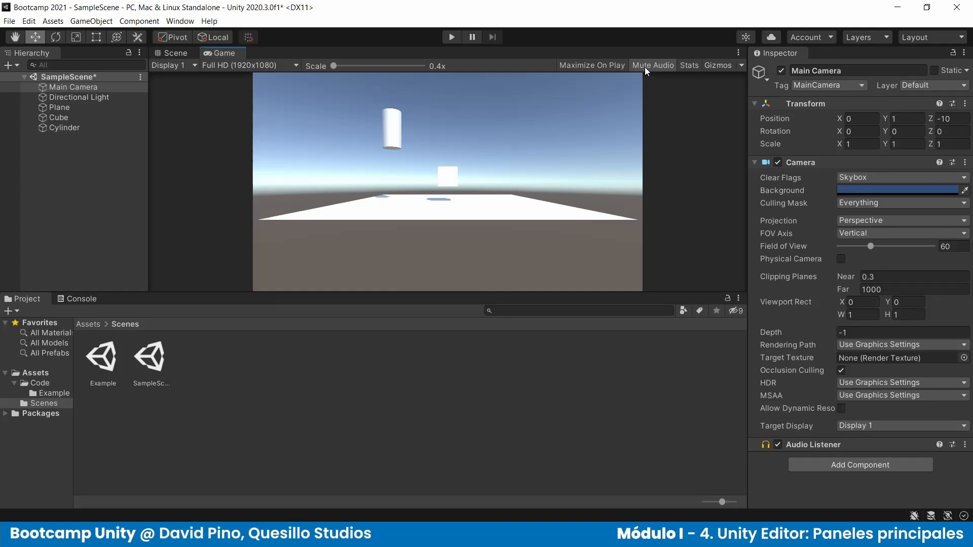
# - Check and hide the Game view's statistics, and show its gizmos before returning to the Scene view
pyautogui.click(687, 67)
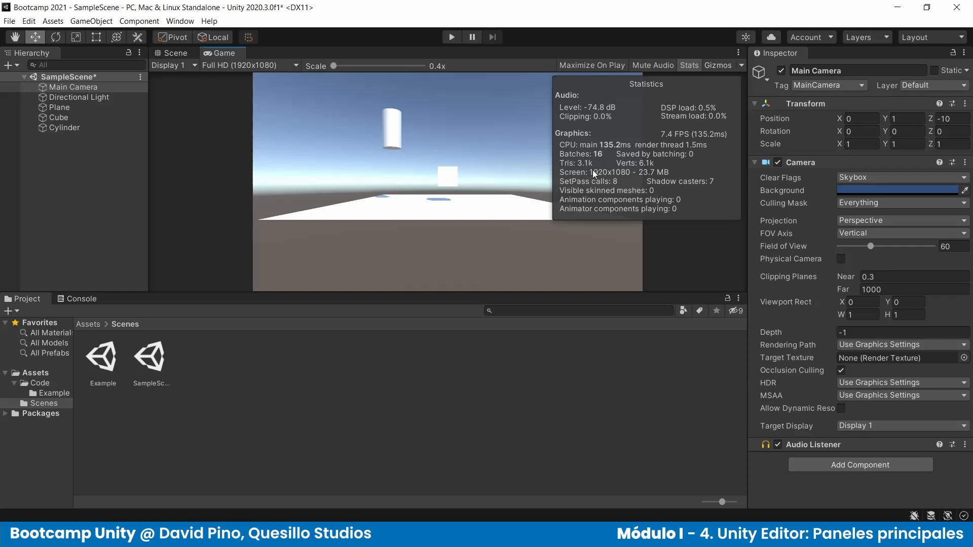
pyautogui.click(692, 64)
pyautogui.click(713, 65)
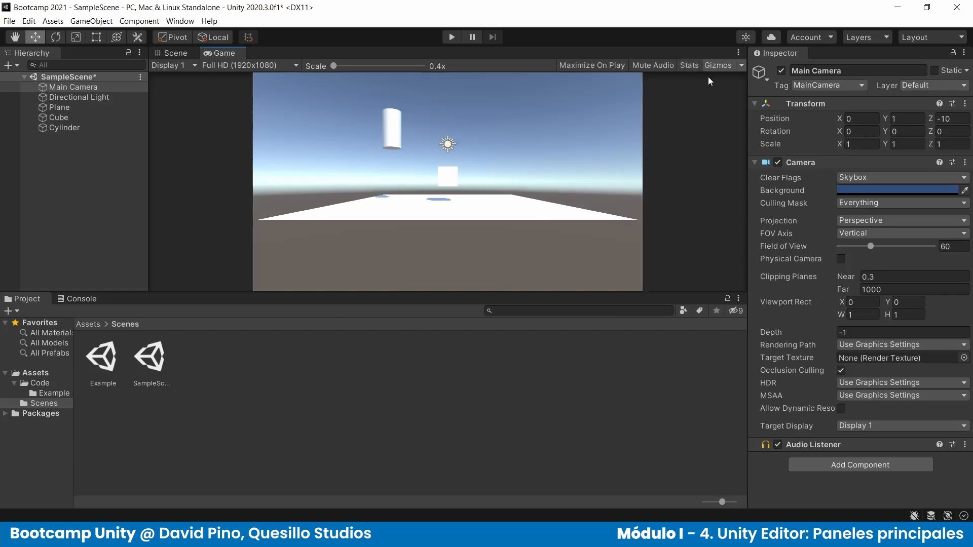
pyautogui.click(171, 53)
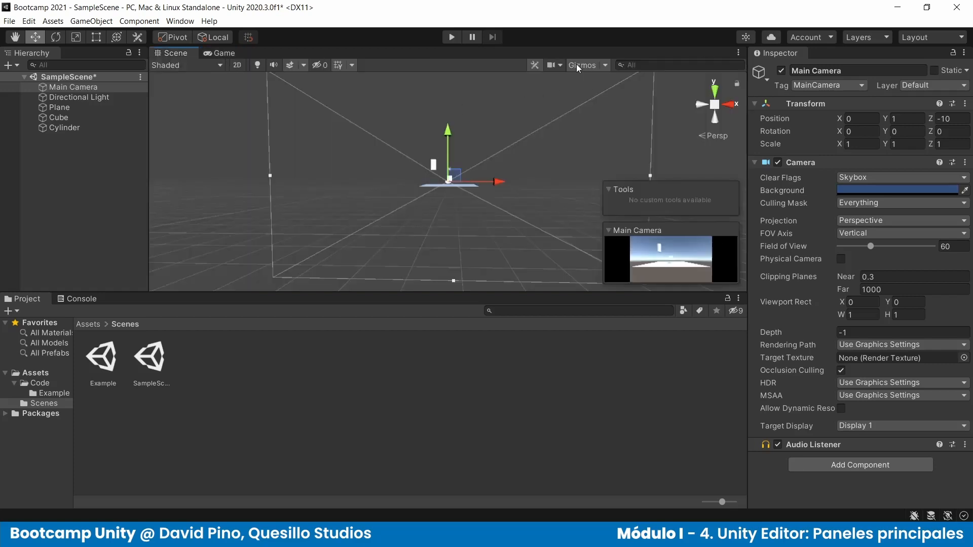
# - Move the Main Camera to about X -2.03, Z -13.48 and rotate it about -0.33° around Y
pyautogui.click(245, 56)
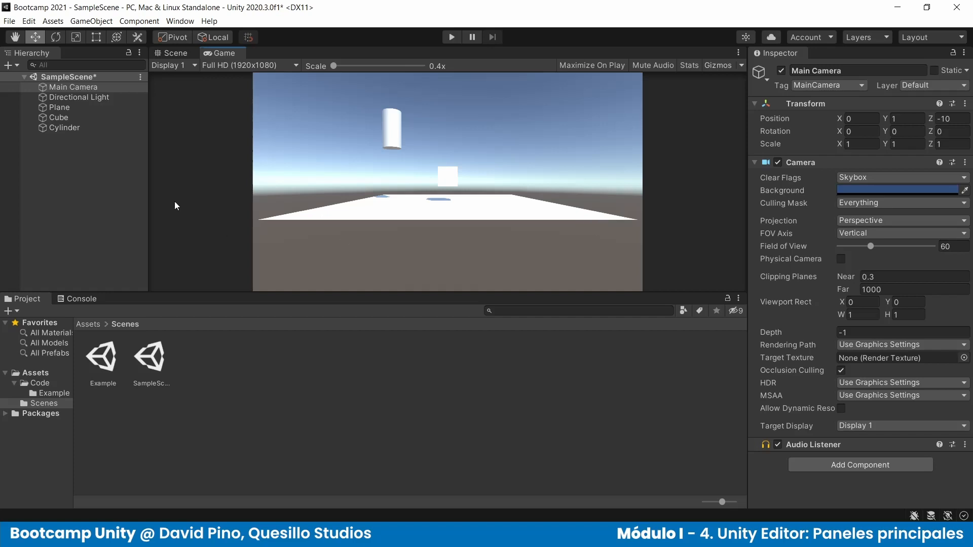
pyautogui.click(174, 52)
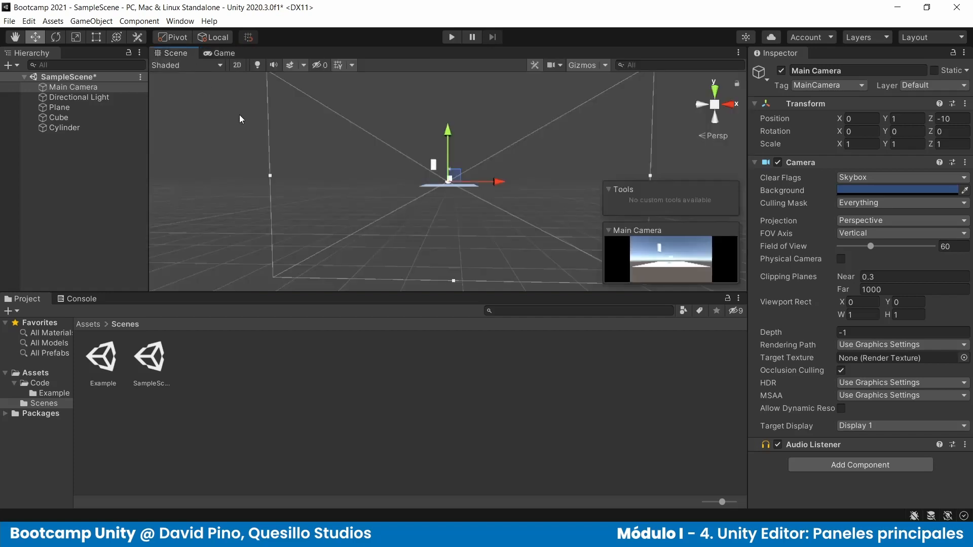
pyautogui.keyDown('alt'); pyautogui.moveTo(522, 193); pyautogui.dragTo(372, 178); pyautogui.keyUp('alt')
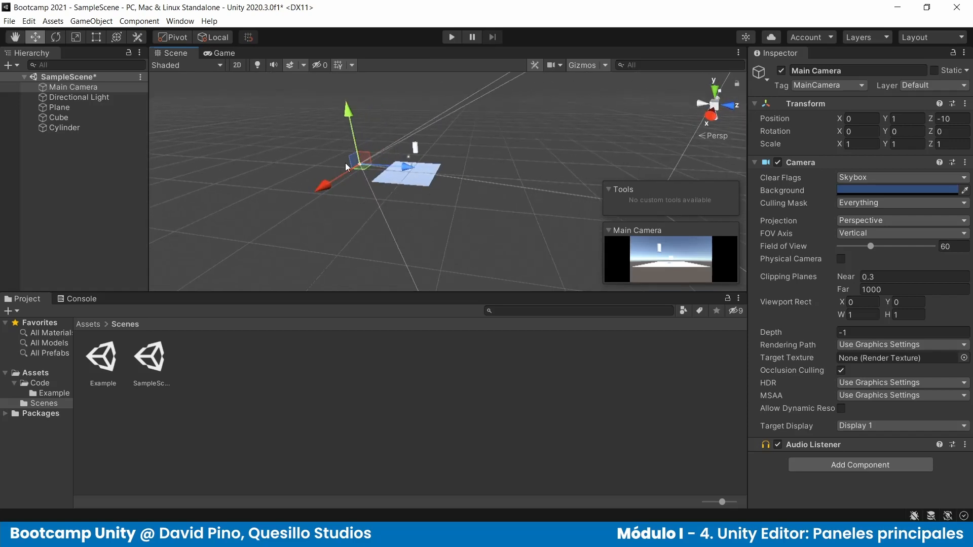
pyautogui.scroll(4, 355, 157)
pyautogui.scroll(3, 383, 121)
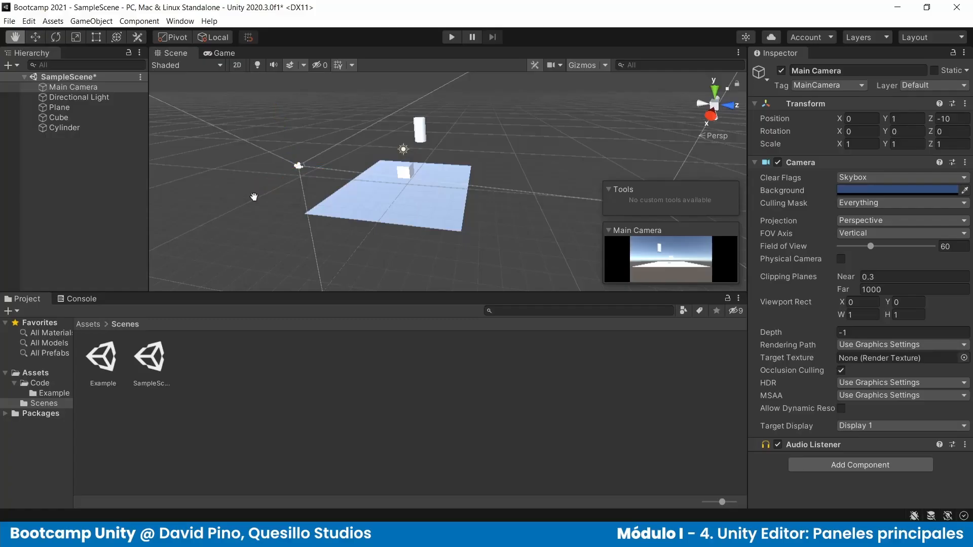
pyautogui.moveTo(259, 200); pyautogui.dragTo(353, 215)
pyautogui.click(27, 43)
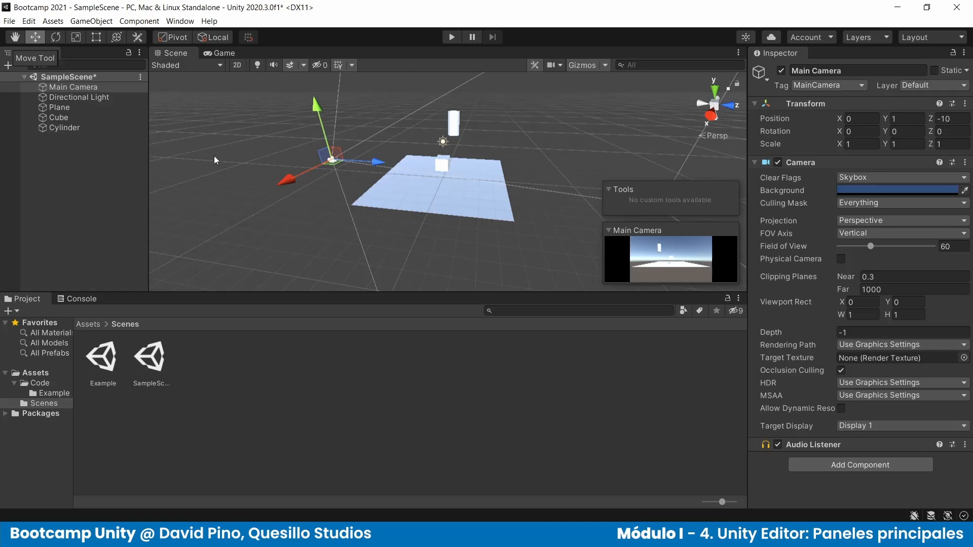
pyautogui.moveTo(285, 182); pyautogui.dragTo(304, 173)
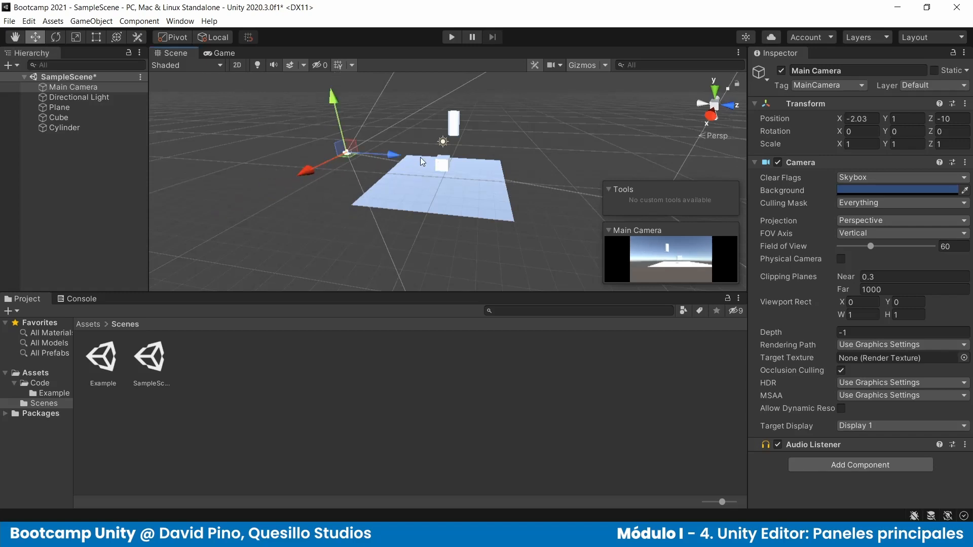
pyautogui.moveTo(395, 170); pyautogui.dragTo(310, 184)
pyautogui.click(61, 39)
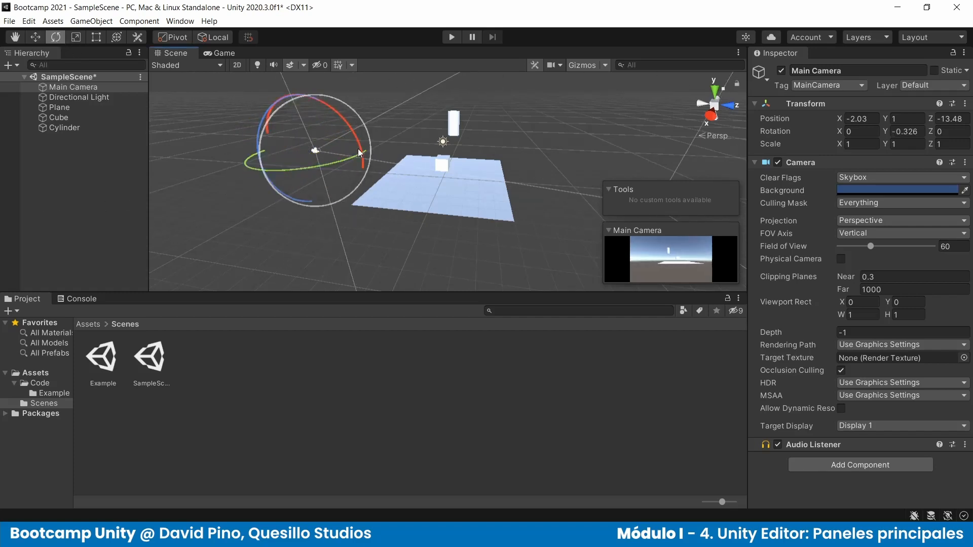
# - Scale the Cylinder along each axis and then uniformly, to about 6.58 in X, 1.70 in Y and 6.01 in Z
pyautogui.click(80, 40)
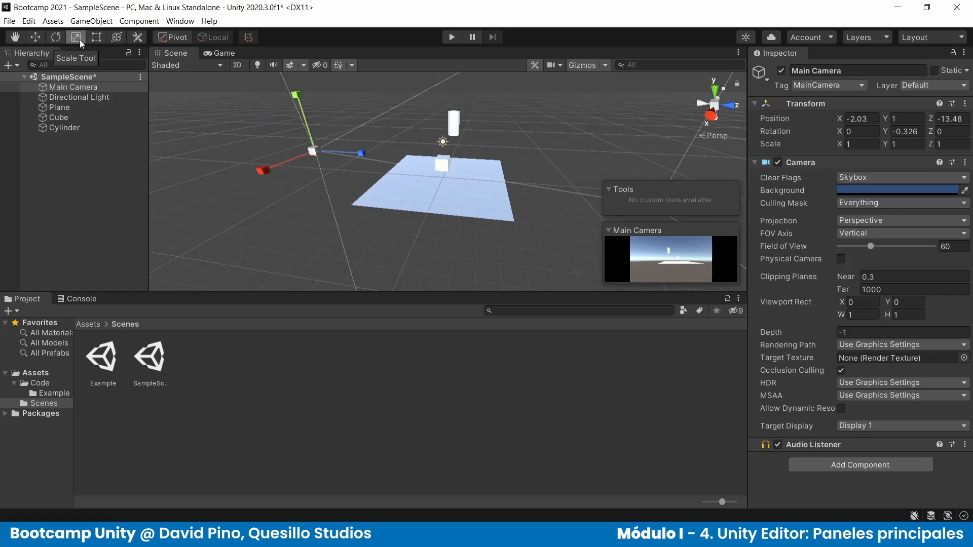
pyautogui.click(290, 80)
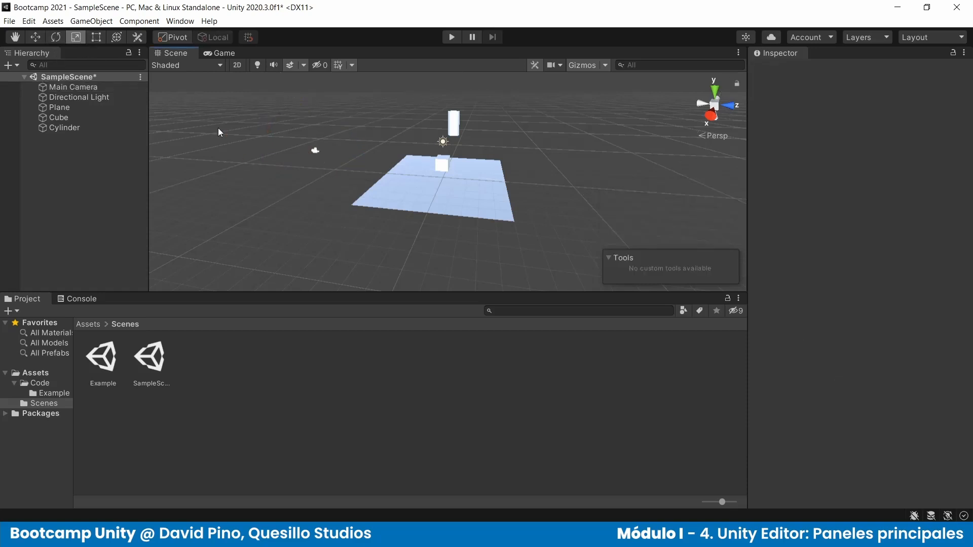
pyautogui.click(455, 125)
pyautogui.scroll(-2, 456, 126)
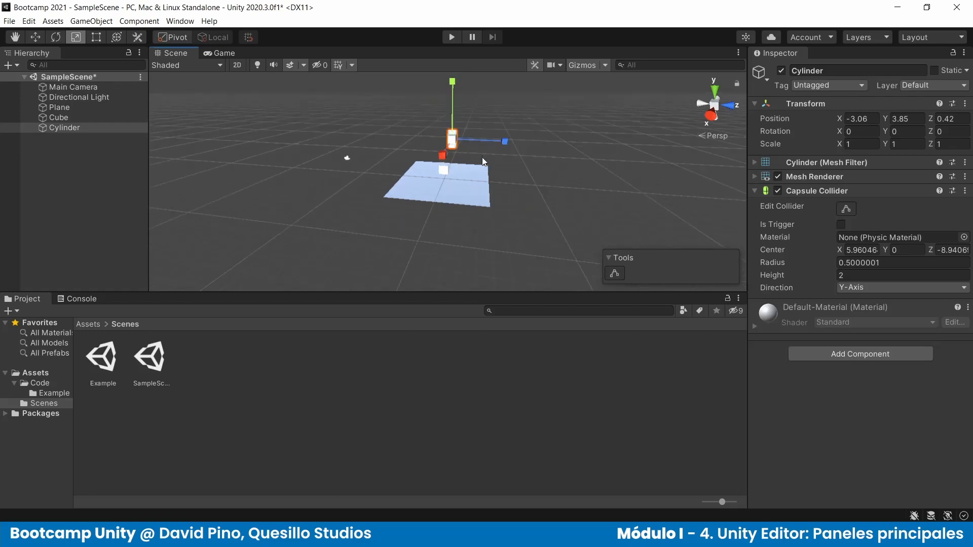
pyautogui.moveTo(453, 80); pyautogui.dragTo(450, 101)
pyautogui.moveTo(504, 142); pyautogui.dragTo(555, 151)
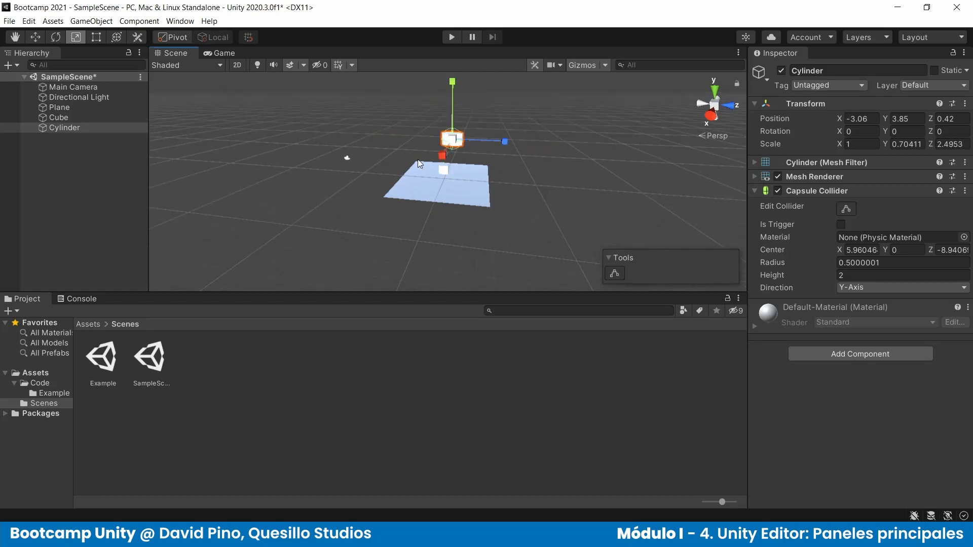
pyautogui.moveTo(442, 155); pyautogui.dragTo(426, 174)
pyautogui.scroll(5, 451, 142)
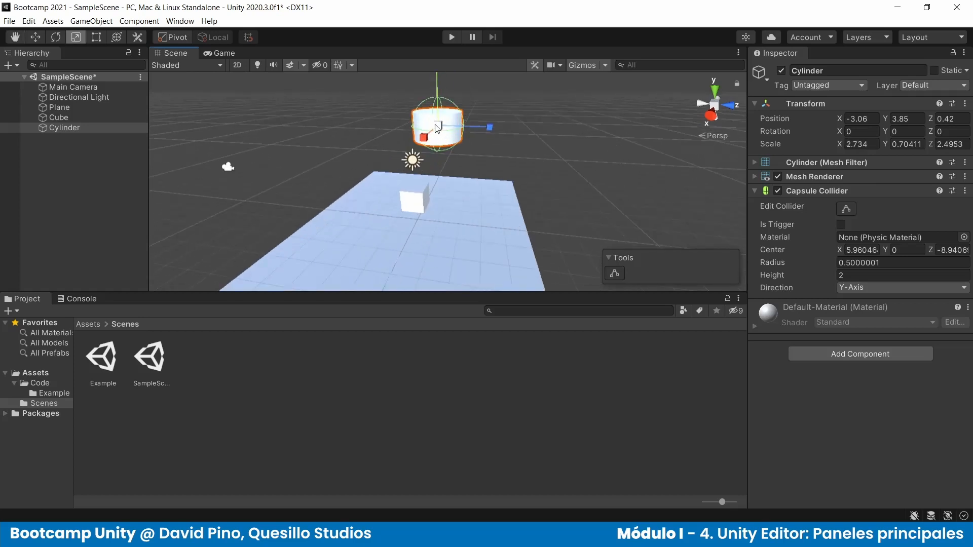
pyautogui.moveTo(440, 135); pyautogui.dragTo(381, 431)
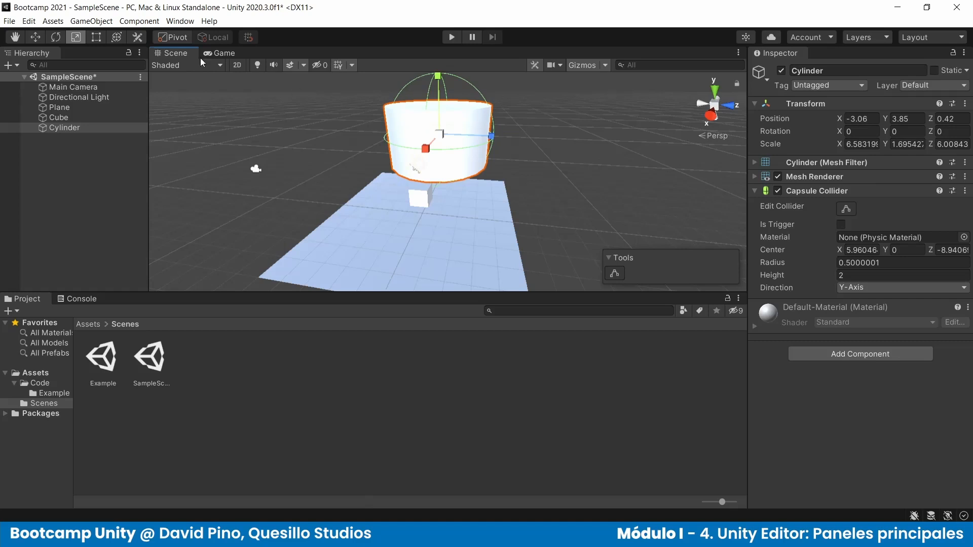
# - Resize the Cylinder with the Rect tool to a scale of about 11.18 in X, 4.51 in Y and 8.95 in Z
pyautogui.click(96, 37)
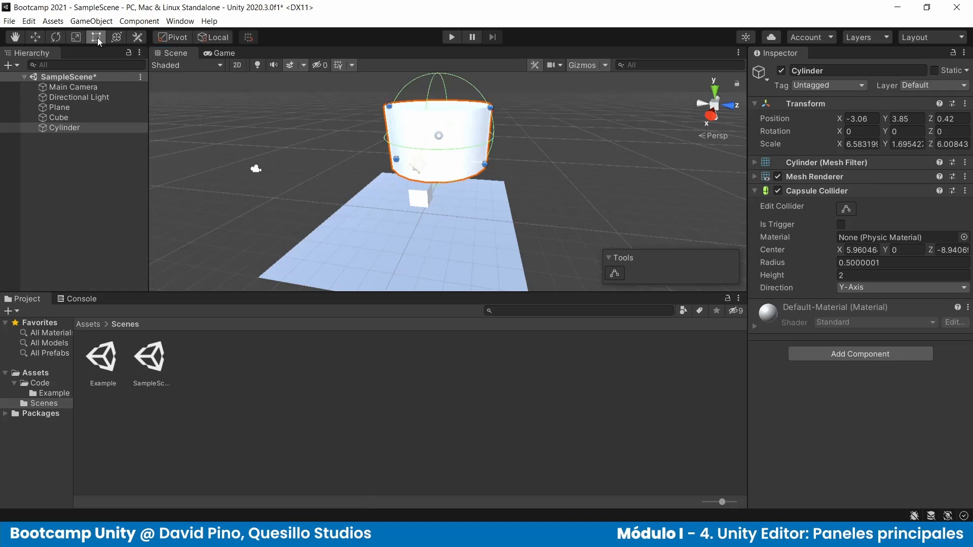
pyautogui.moveTo(483, 163); pyautogui.dragTo(588, 205)
pyautogui.moveTo(416, 217); pyautogui.dragTo(454, 221)
pyautogui.click(363, 218)
pyautogui.click(492, 164)
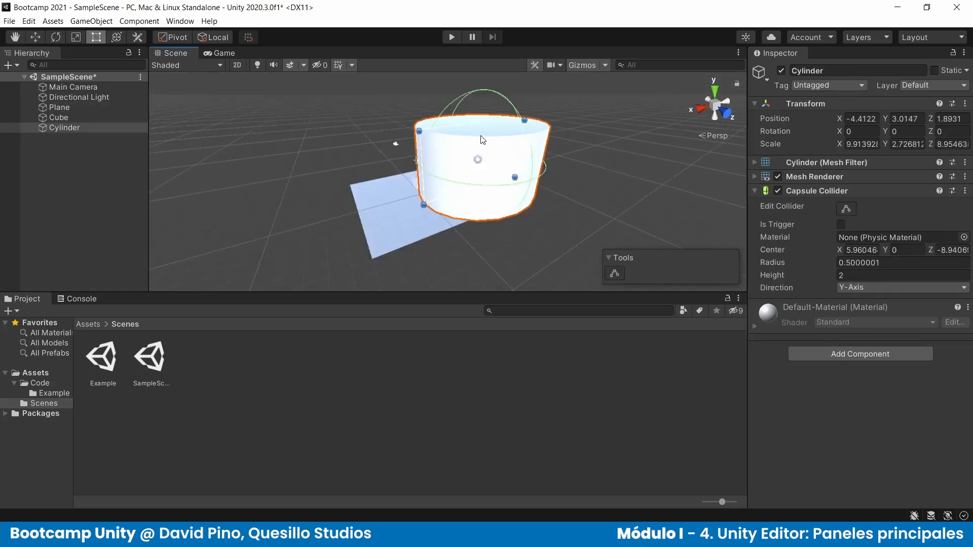
pyautogui.moveTo(525, 118); pyautogui.dragTo(531, 97)
pyautogui.moveTo(516, 177); pyautogui.dragTo(484, 194)
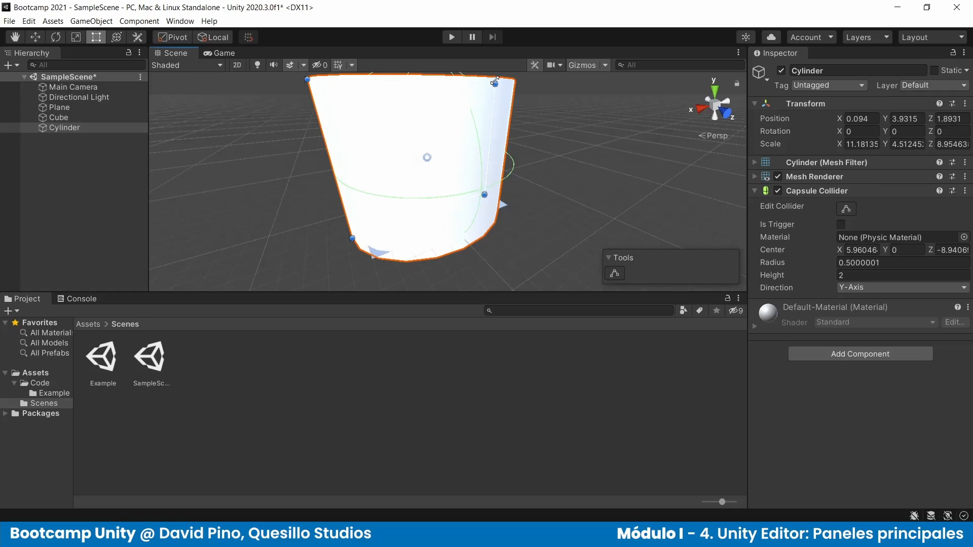
# - Use the Transform tool to set the Cylinder to Z 7.26, Y rotation about -10.56° and X scale about 5.66, and activate Edit Capsule Collider
pyautogui.click(116, 37)
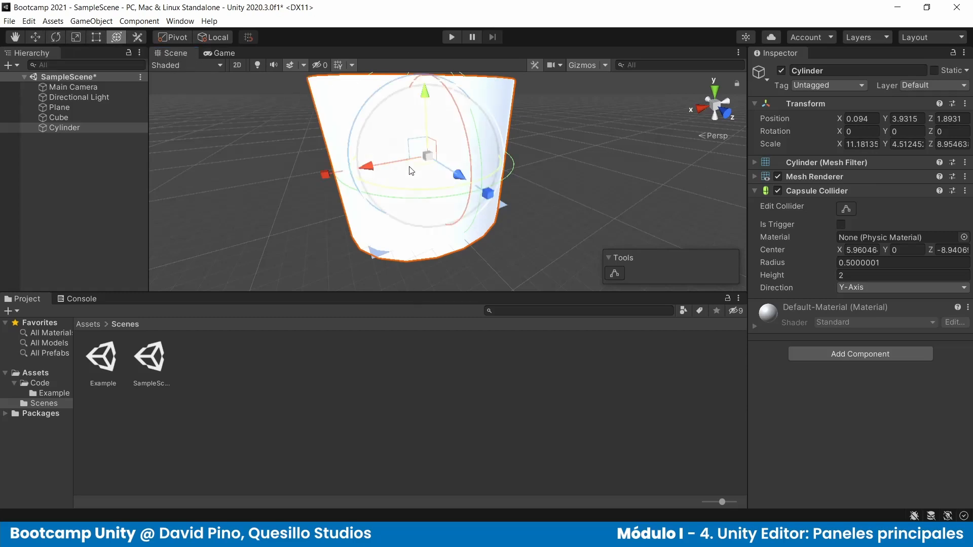
pyautogui.scroll(-3, 439, 216)
pyautogui.moveTo(463, 183); pyautogui.dragTo(534, 215)
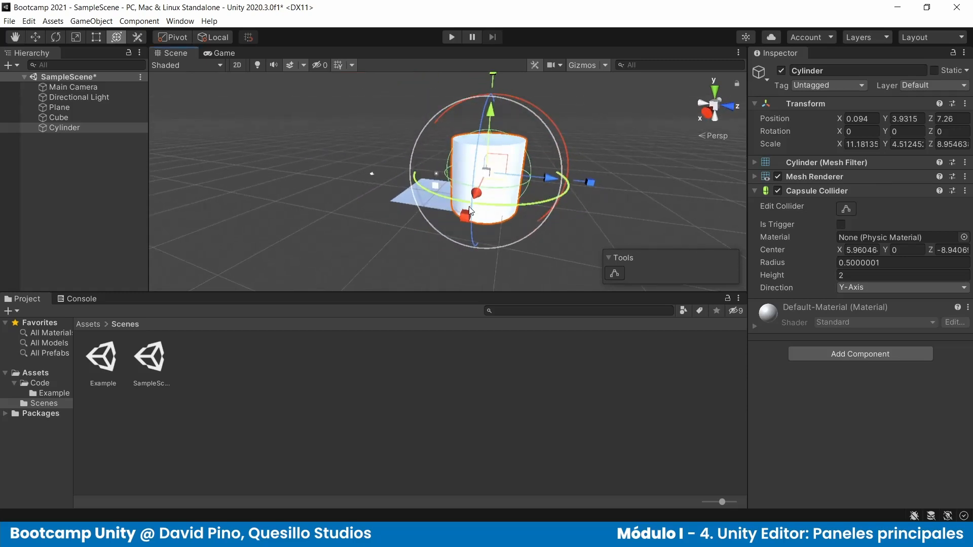
pyautogui.moveTo(465, 214); pyautogui.dragTo(539, 205)
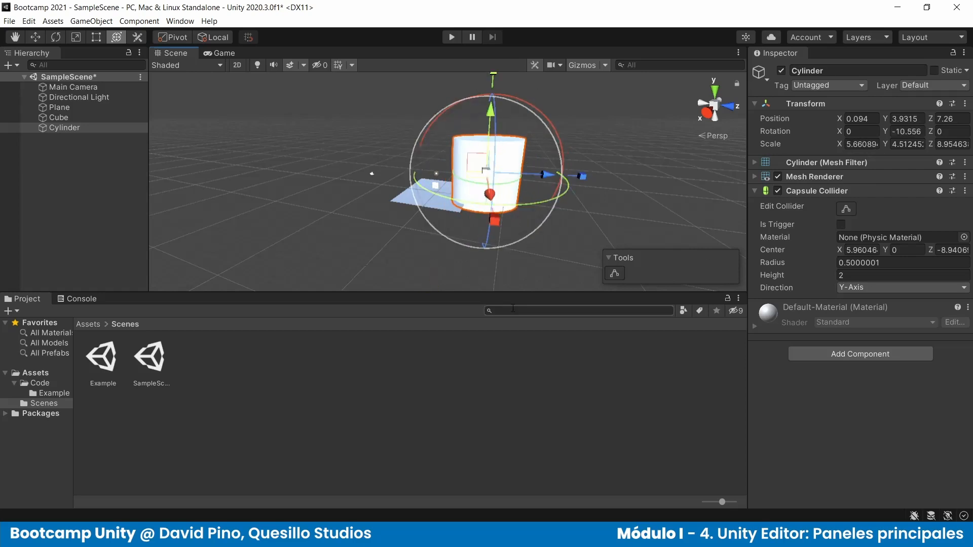
pyautogui.click(143, 36)
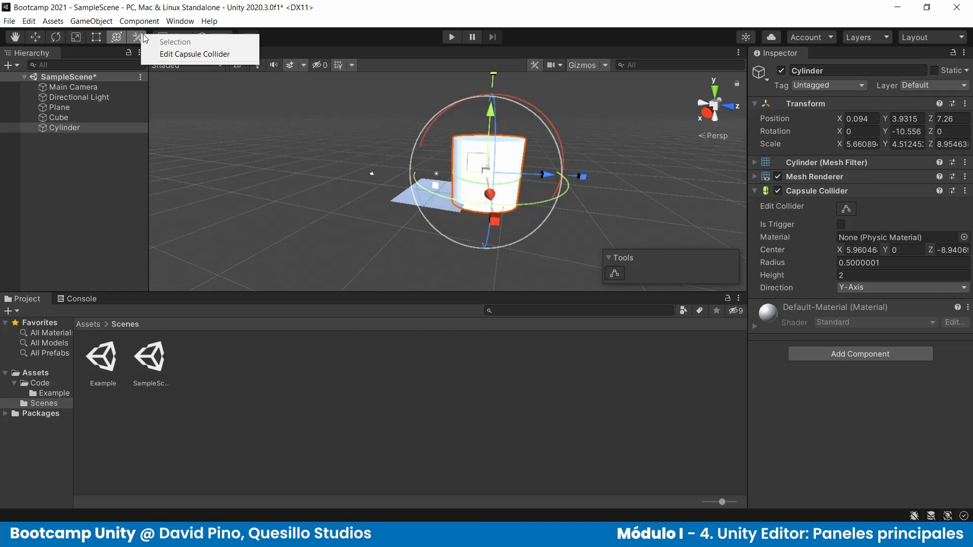
pyautogui.click(188, 54)
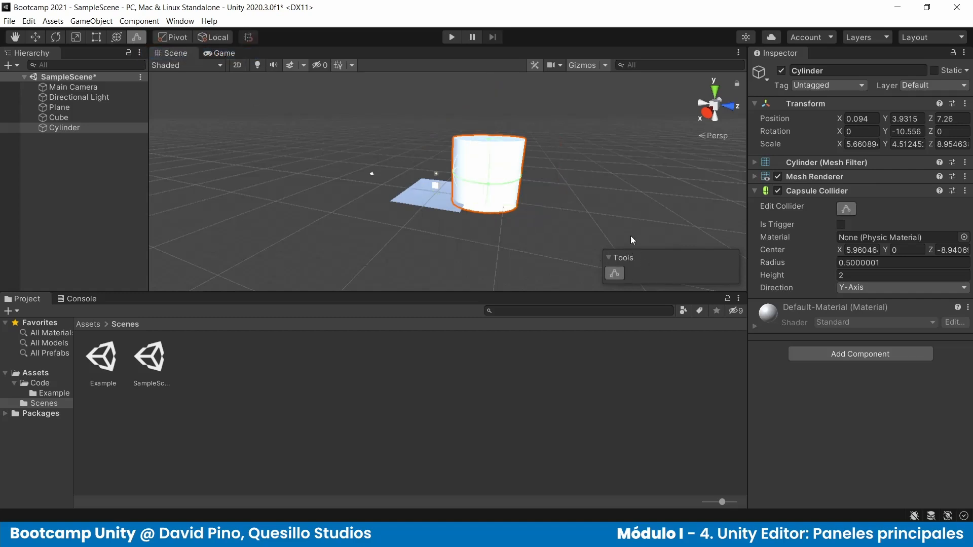
# - Try the Center handle position on the Cube, return it to Pivot, and move the Cube to about Z -0.065
pyautogui.click(181, 35)
pyautogui.scroll(3, 434, 185)
pyautogui.click(432, 188)
pyautogui.scroll(5, 428, 189)
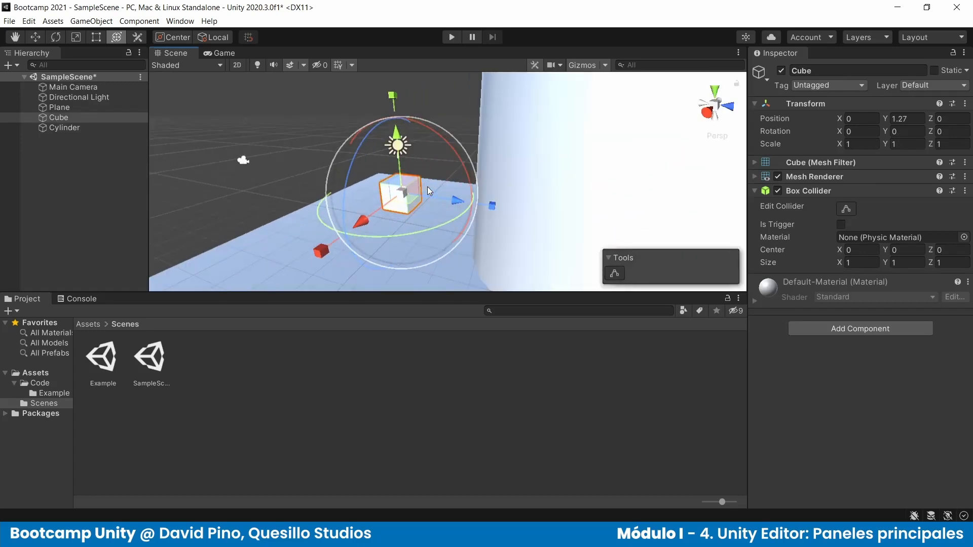
pyautogui.press('w')
pyautogui.scroll(-5, 260, 167)
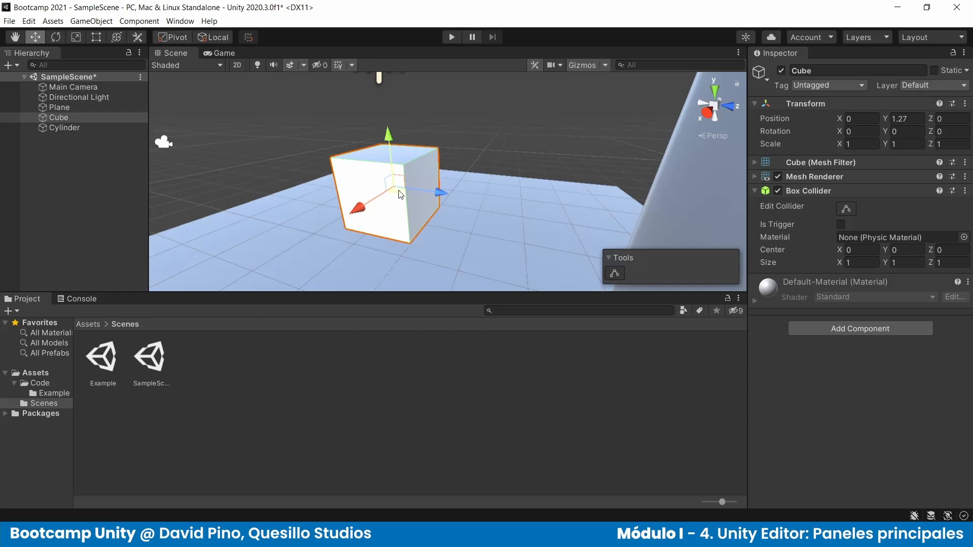
pyautogui.moveTo(436, 195); pyautogui.dragTo(426, 192)
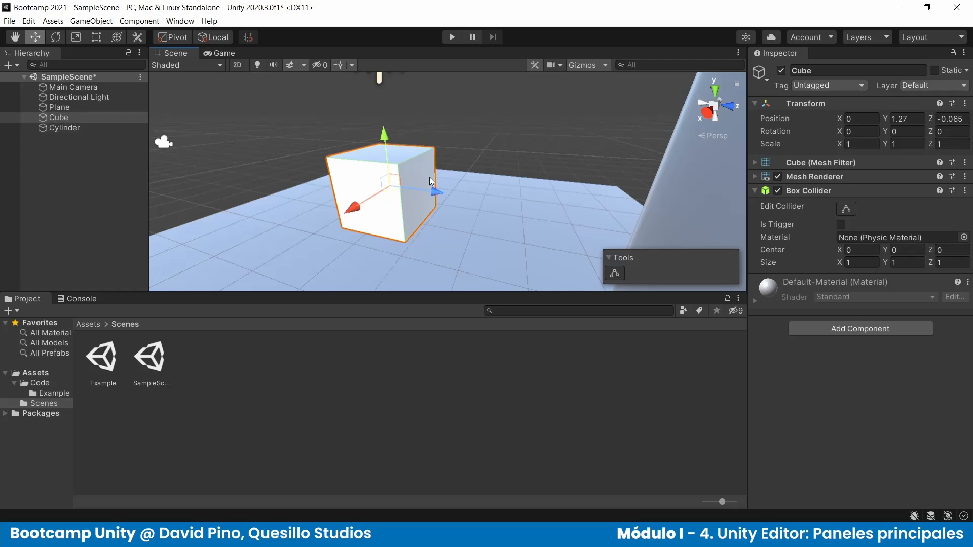
# - Toggle the handle rotation to Global and back to Local, and lower the Cube to about Y 0.32
pyautogui.click(208, 39)
pyautogui.click(214, 38)
pyautogui.moveTo(384, 135); pyautogui.dragTo(389, 205)
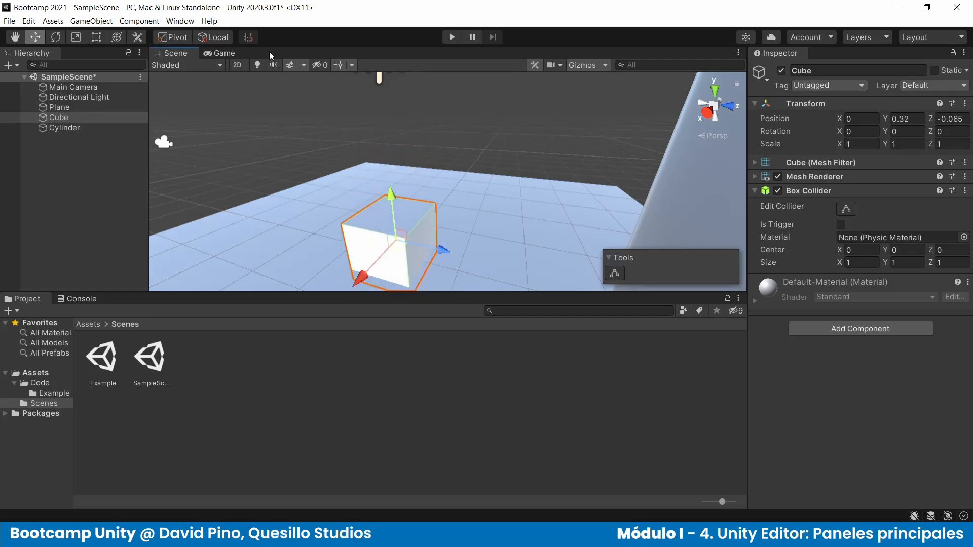
# - Set the handles to Center and Global, enable grid snapping, and move the Cube to X -4, Z -8
pyautogui.click(173, 37)
pyautogui.click(213, 37)
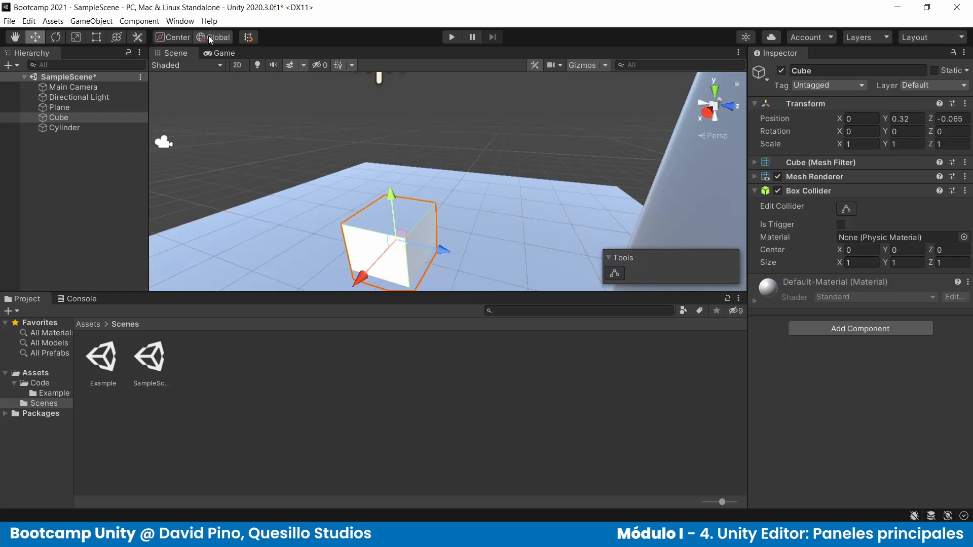
pyautogui.click(250, 37)
pyautogui.moveTo(366, 278); pyautogui.dragTo(441, 229)
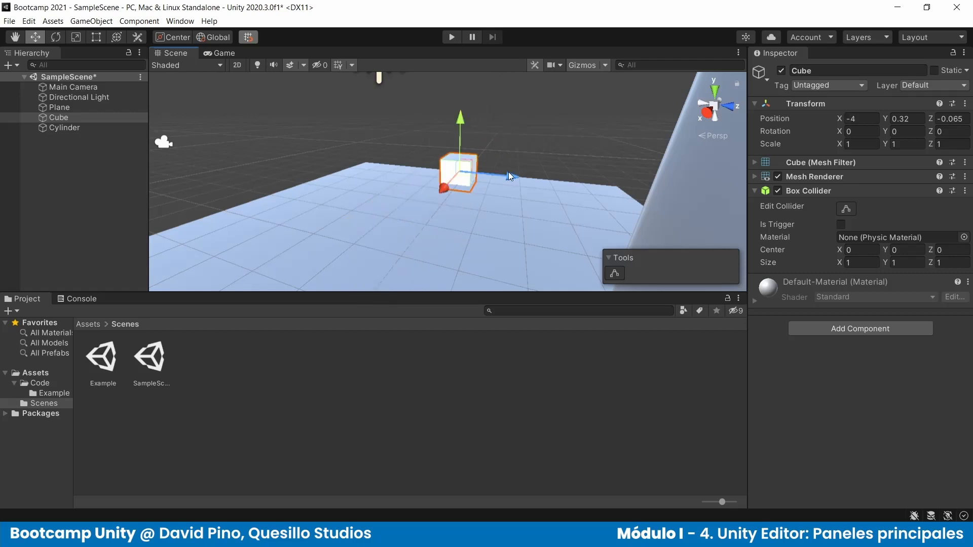
pyautogui.moveTo(508, 172); pyautogui.dragTo(327, 153)
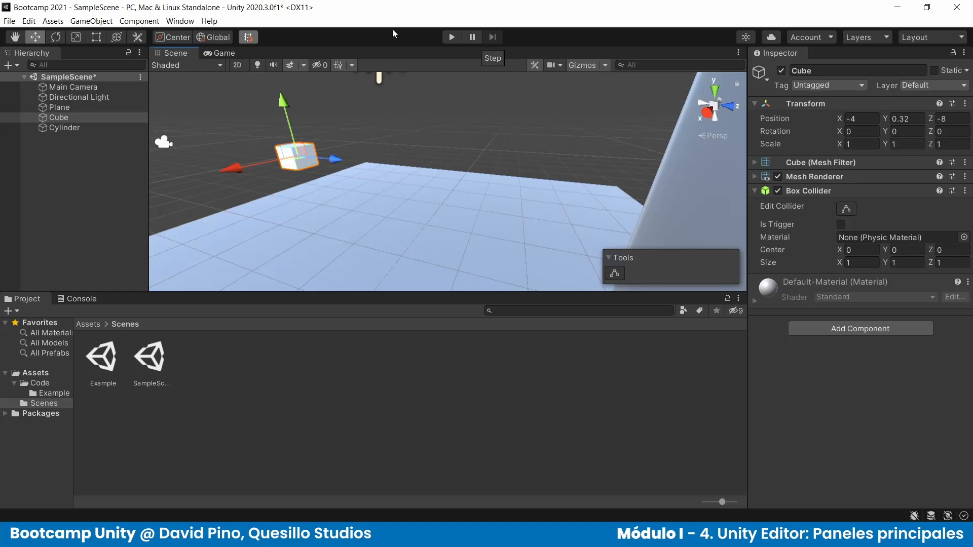
# - Run the scene, check it in the Scene view, pause it, and stop it from the Game view
pyautogui.click(458, 37)
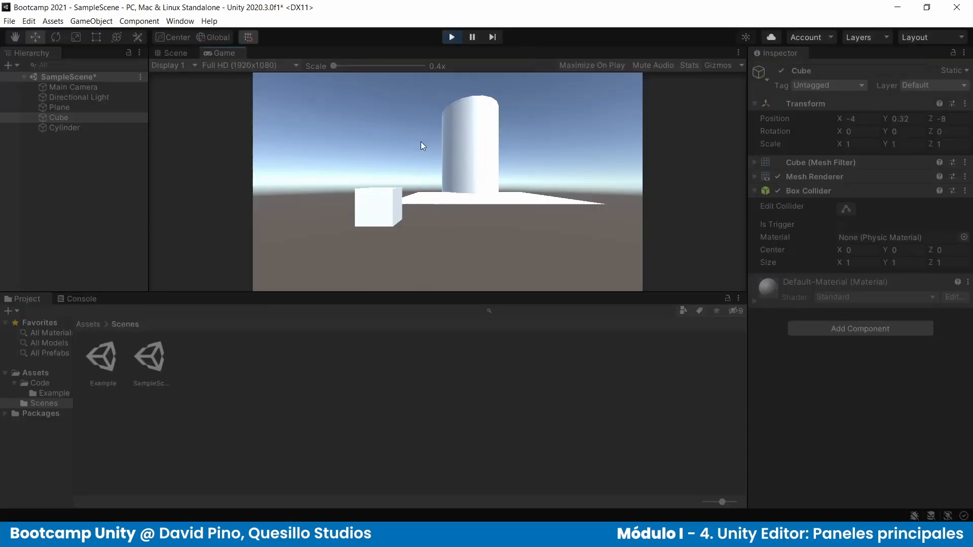
pyautogui.hotkey('ctrl', '1')
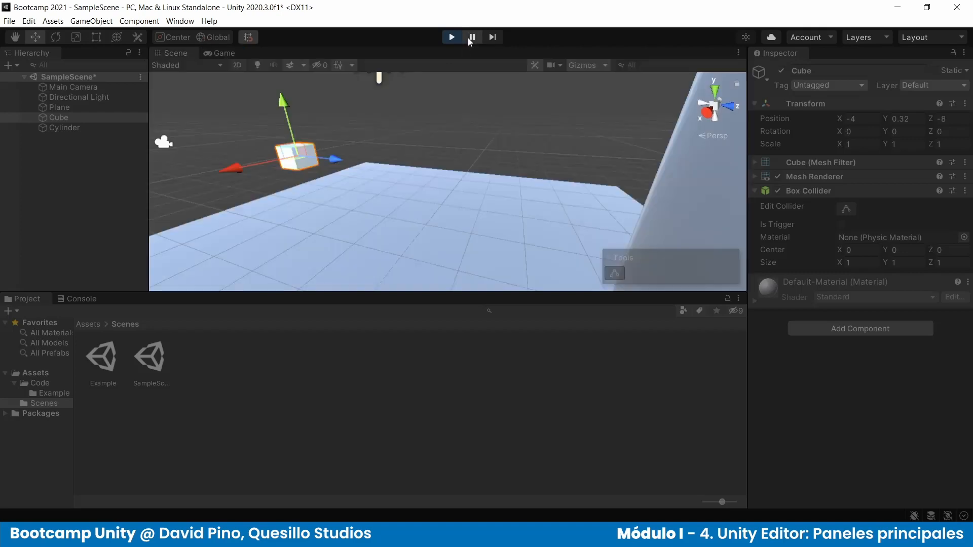
pyautogui.click(471, 38)
pyautogui.click(225, 53)
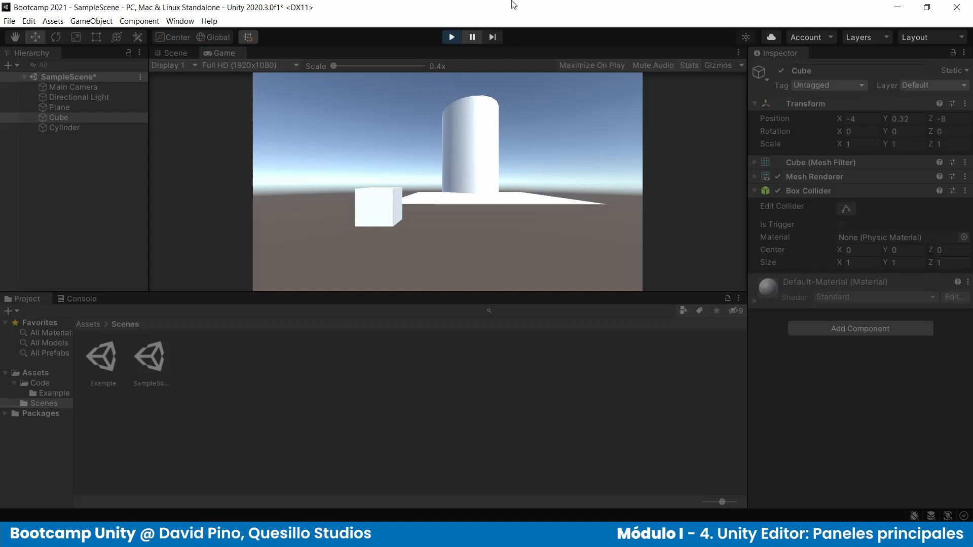
pyautogui.click(453, 38)
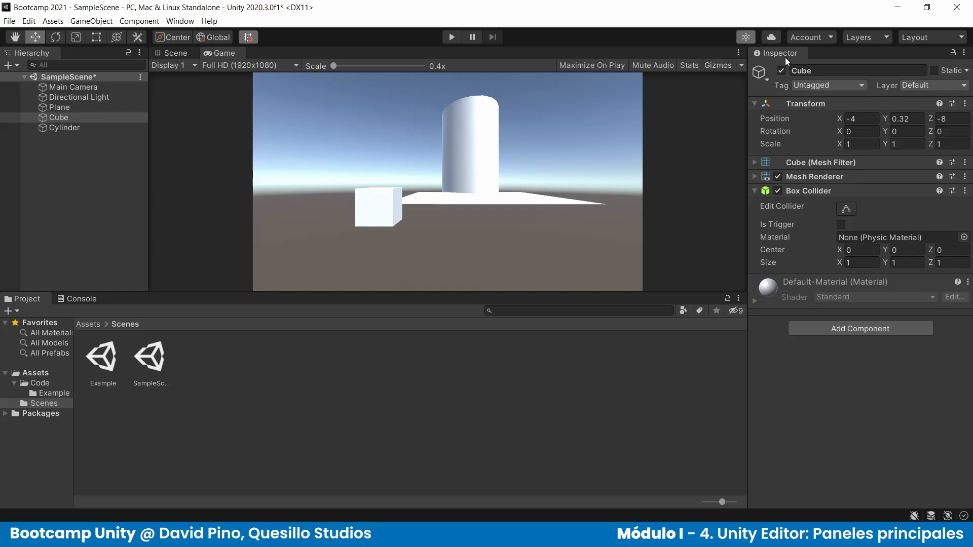
# - Open the Collaborate panel and look over the account options
pyautogui.click(765, 38)
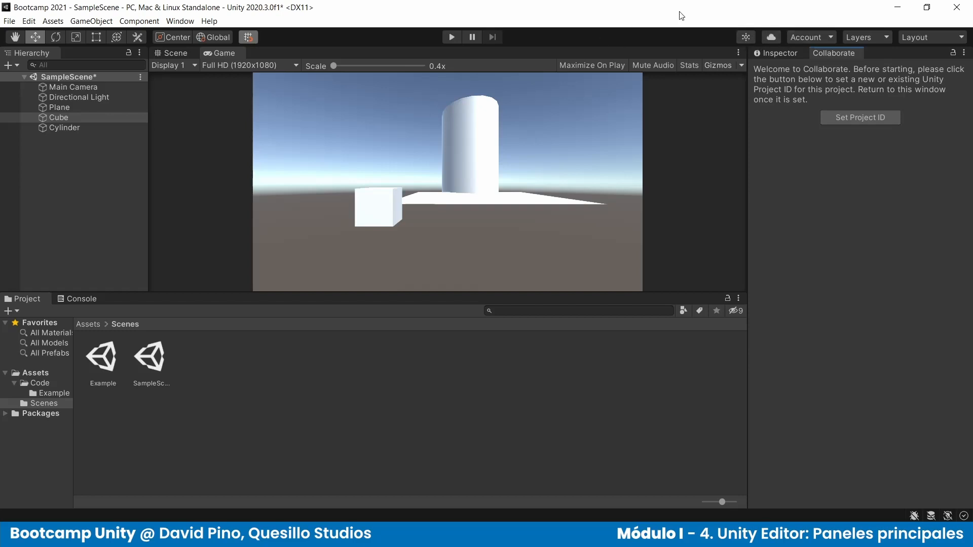
pyautogui.click(824, 37)
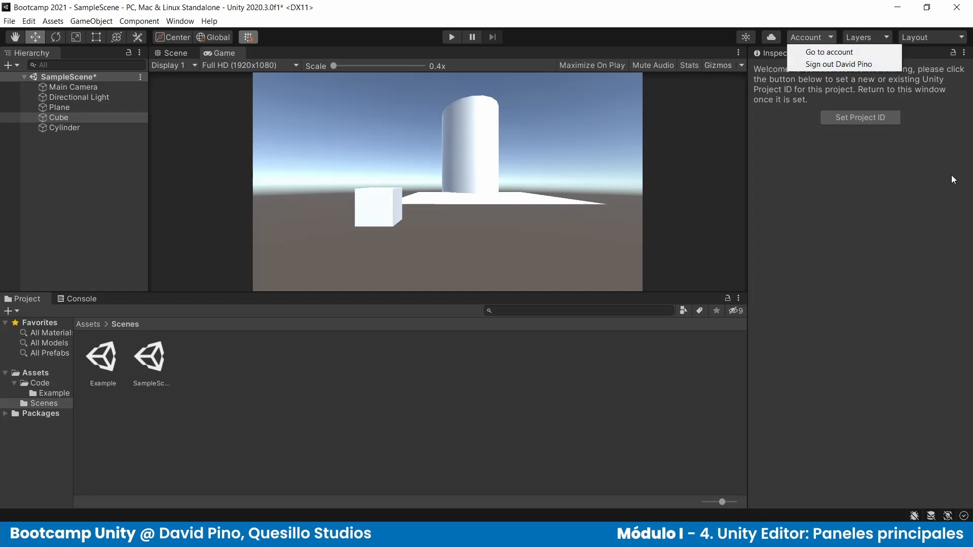
pyautogui.click(941, 197)
# - Hide the Default layer in the Scene view and make it visible again
pyautogui.click(885, 37)
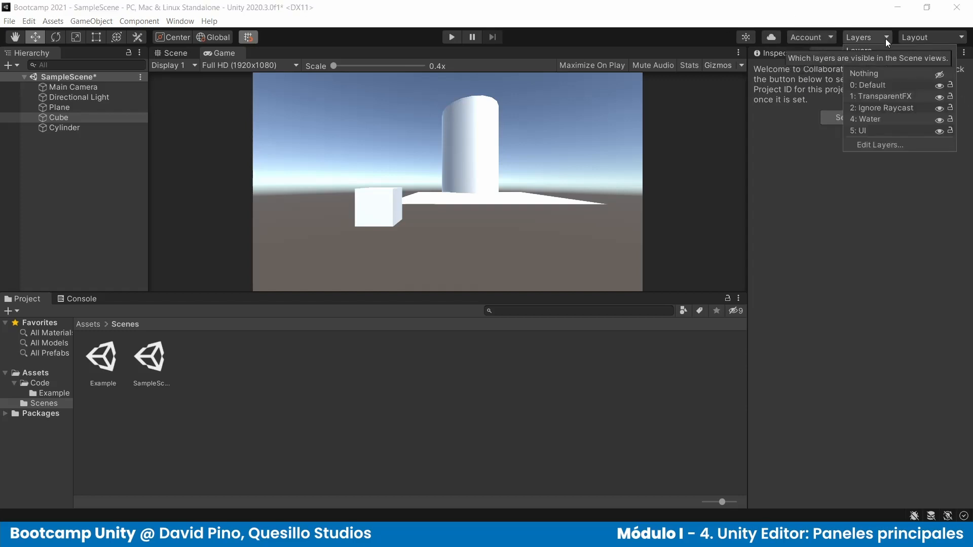
pyautogui.click(175, 53)
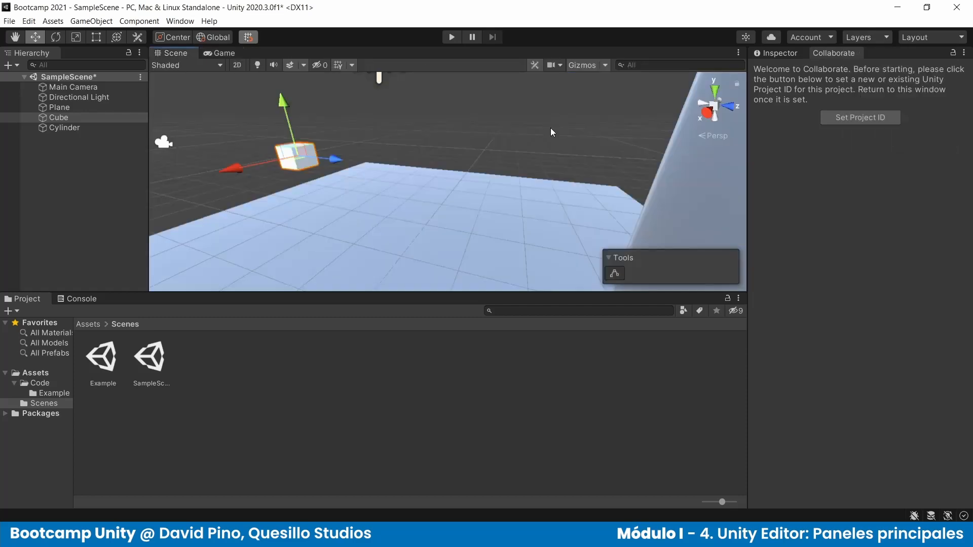
pyautogui.moveTo(551, 128); pyautogui.dragTo(633, 117, button='right')
pyautogui.click(882, 37)
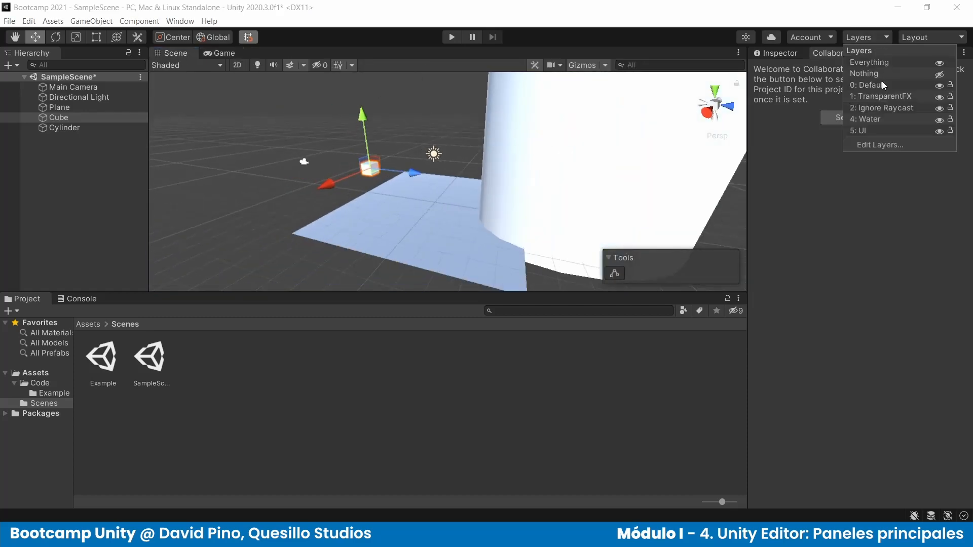
pyautogui.click(938, 86)
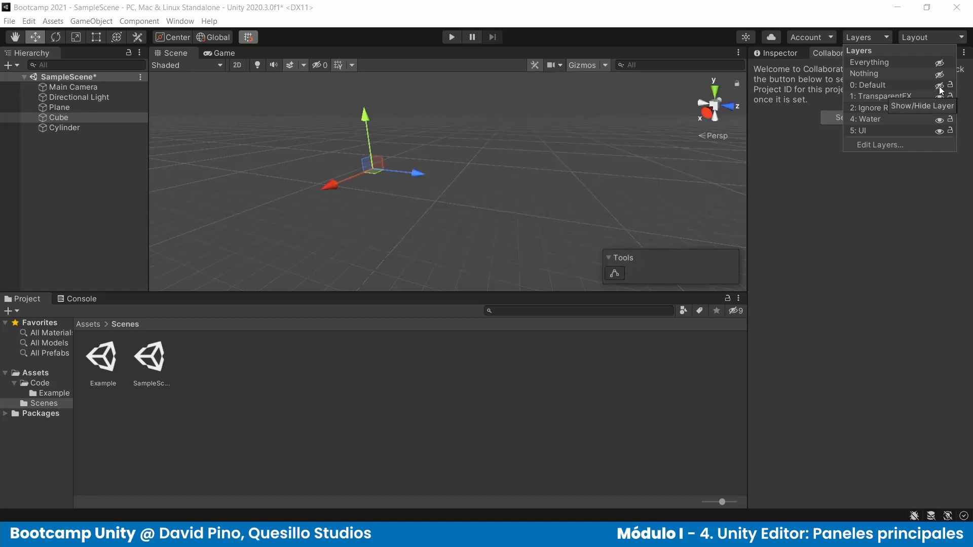
pyautogui.click(939, 86)
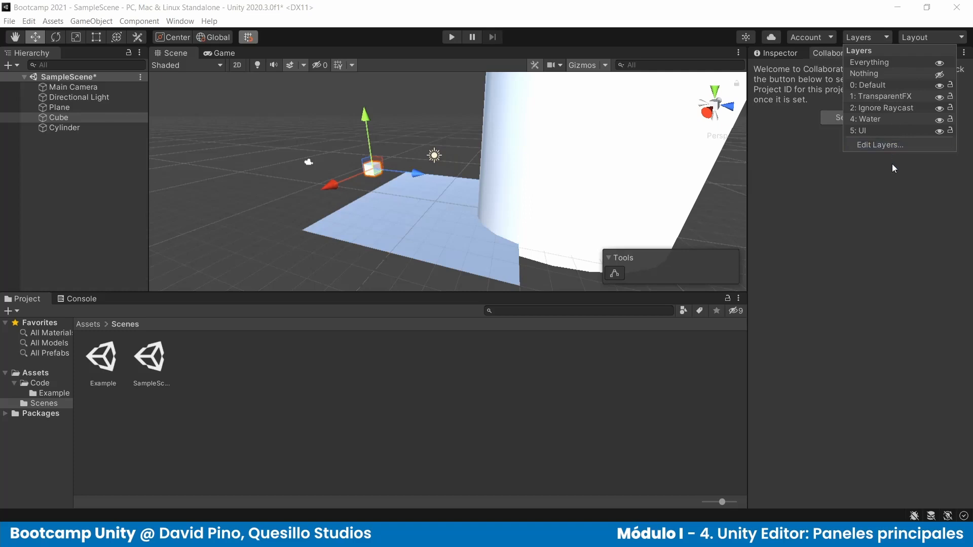
pyautogui.click(879, 195)
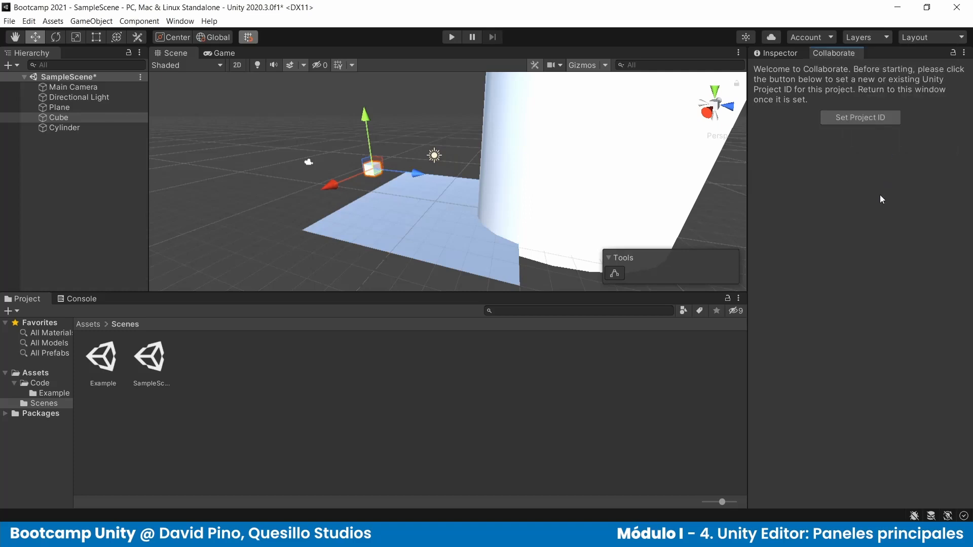
# - Try the 4 Split editor layout and switch to the Default layout
pyautogui.click(939, 39)
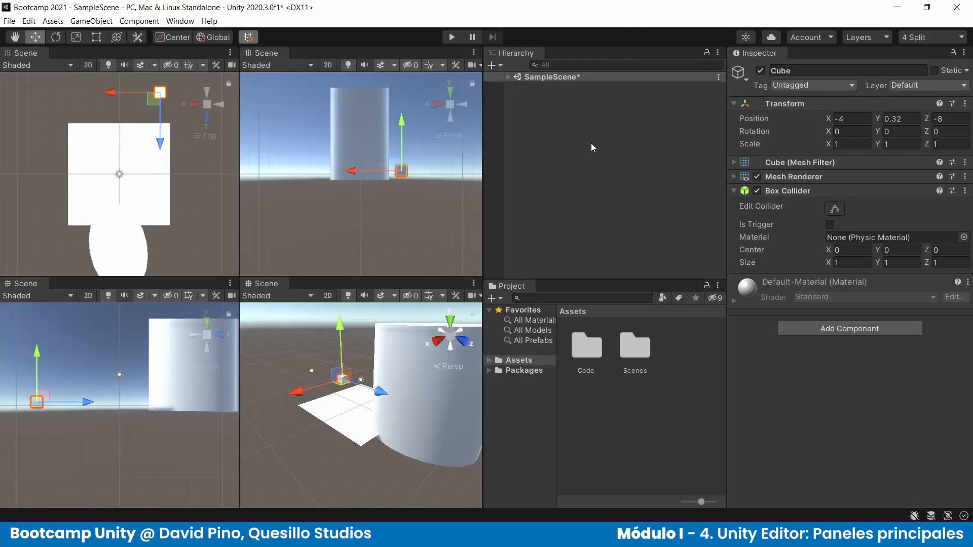
pyautogui.click(933, 37)
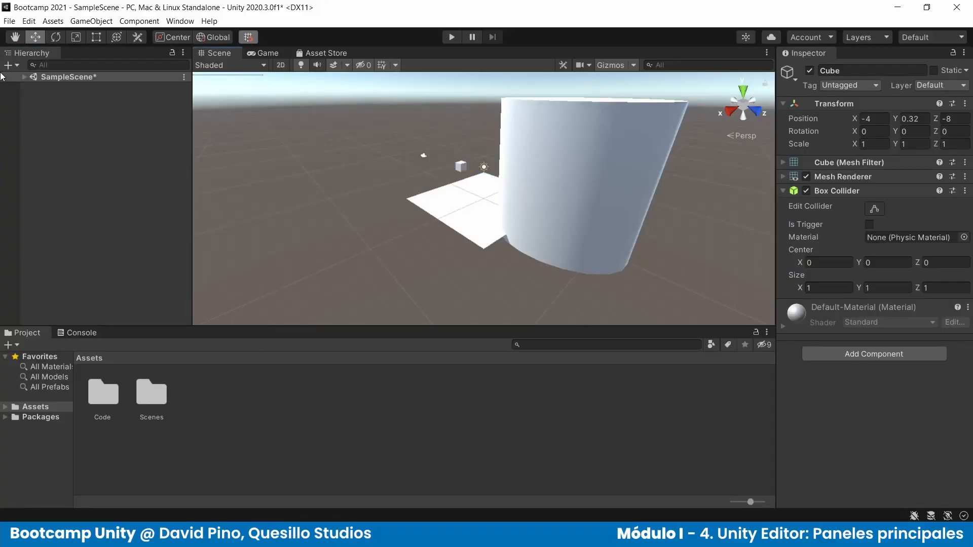
# - Rearrange the panels so the Inspector and Hierarchy swap sides of the Scene view, and dock the Console as a tab beside the Inspector
pyautogui.click(185, 72)
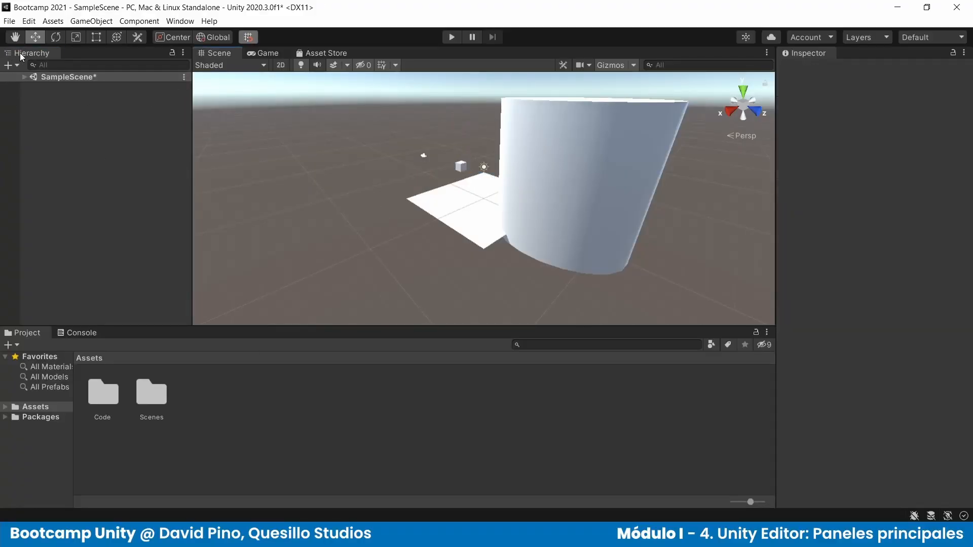
pyautogui.moveTo(20, 52); pyautogui.dragTo(139, 339)
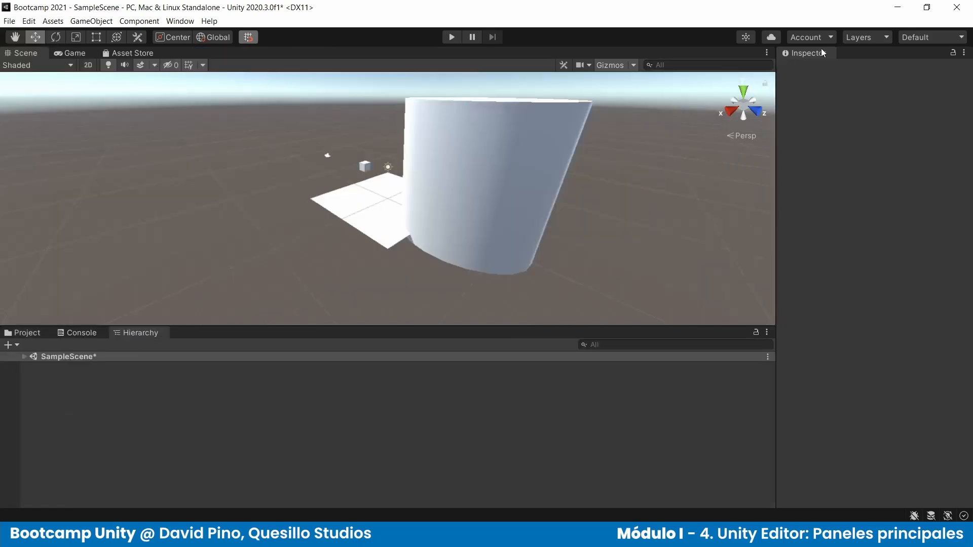
pyautogui.moveTo(808, 53); pyautogui.dragTo(1, 79)
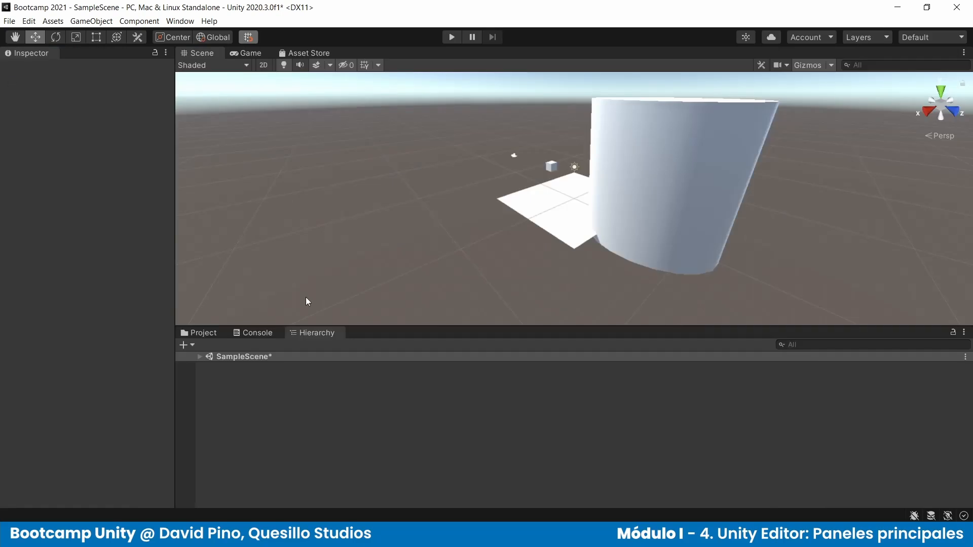
pyautogui.moveTo(311, 336); pyautogui.dragTo(695, 193)
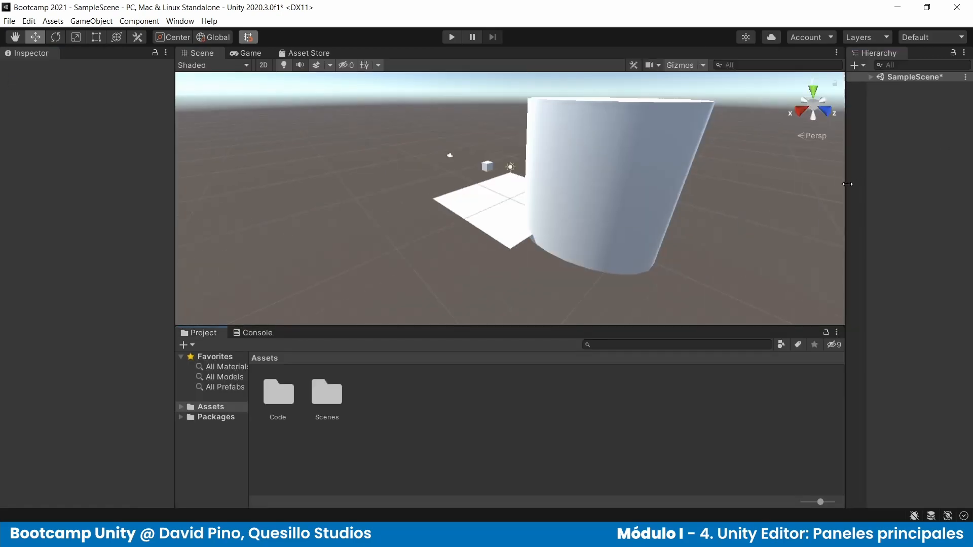
pyautogui.moveTo(265, 336); pyautogui.dragTo(72, 57)
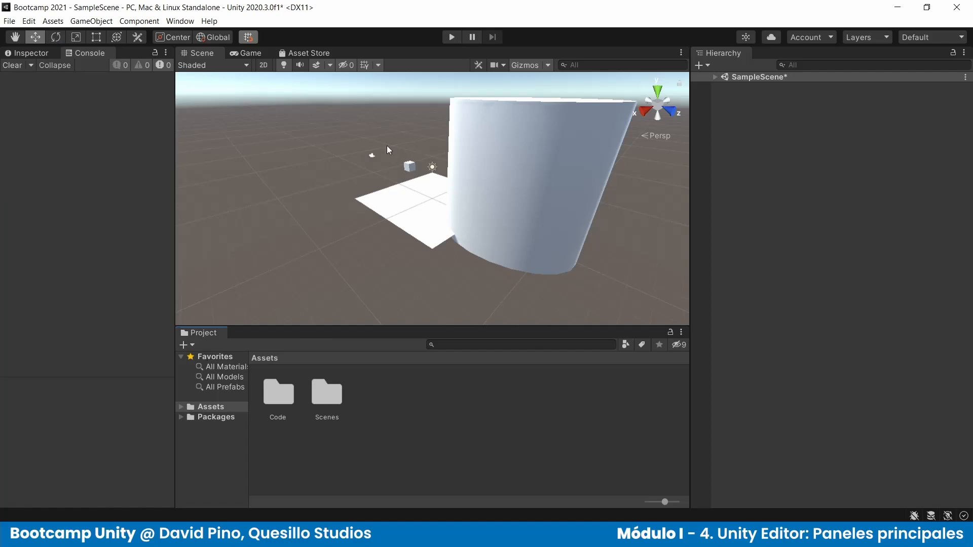